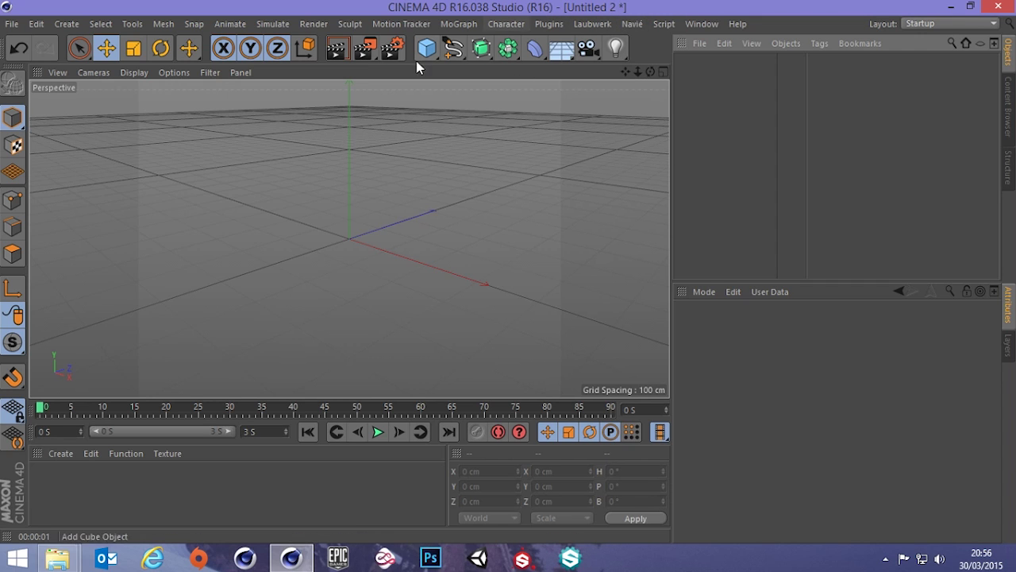
Start a Linear spline in the Front view and enable snapping with Workplane Snap and Grid Point Snap.
mouse_move(450, 50)
left_mouse_down()
mouse_move(587, 71)
mouse_move(556, 87)
mouse_move(453, 49)
mouse_move(589, 71)
mouse_move(506, 98)
left_mouse_up()
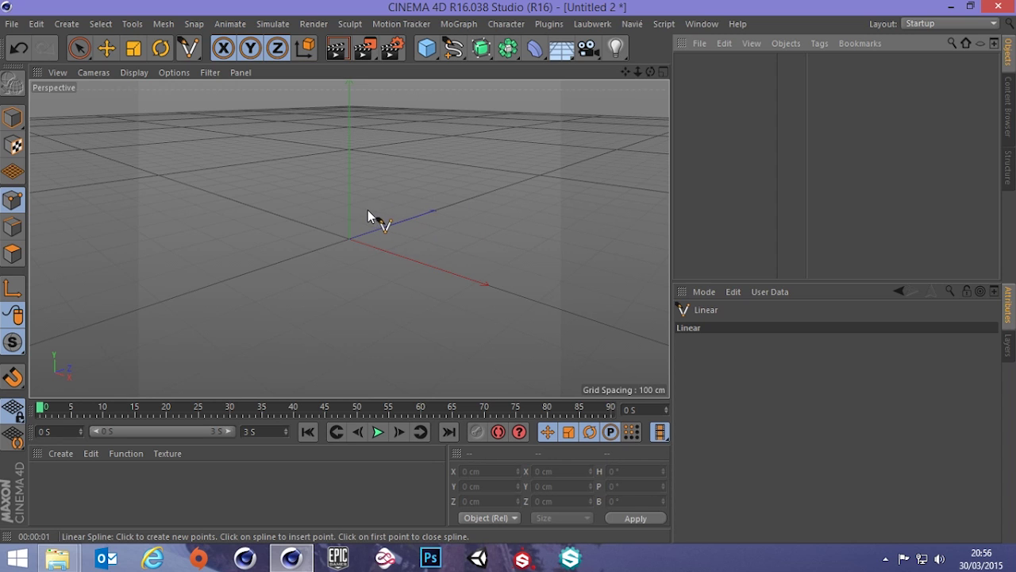
middle_click(411, 209)
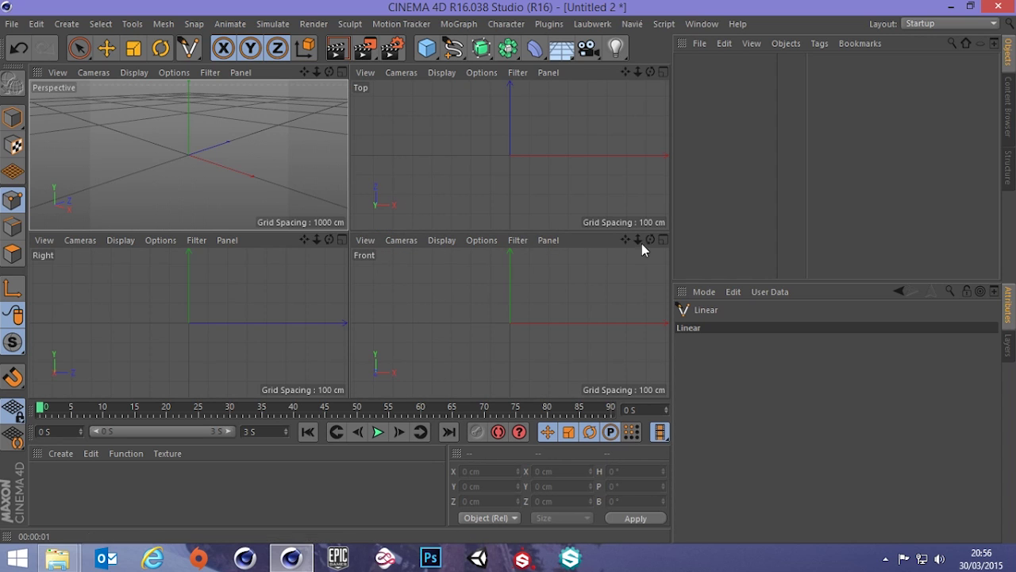
middle_click(481, 288)
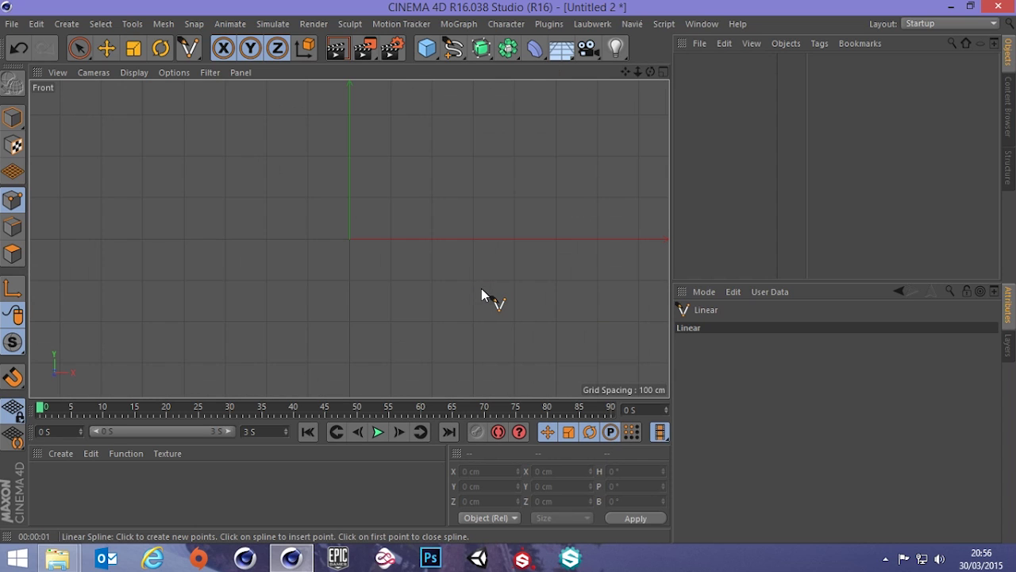
left_click(194, 27)
left_click(202, 46)
left_click(192, 26)
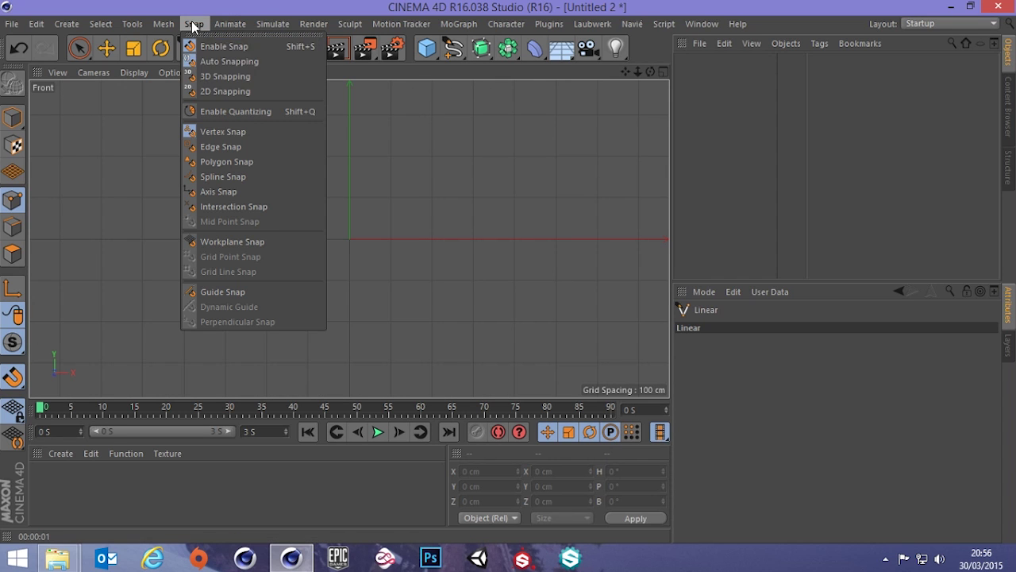
left_click(228, 241)
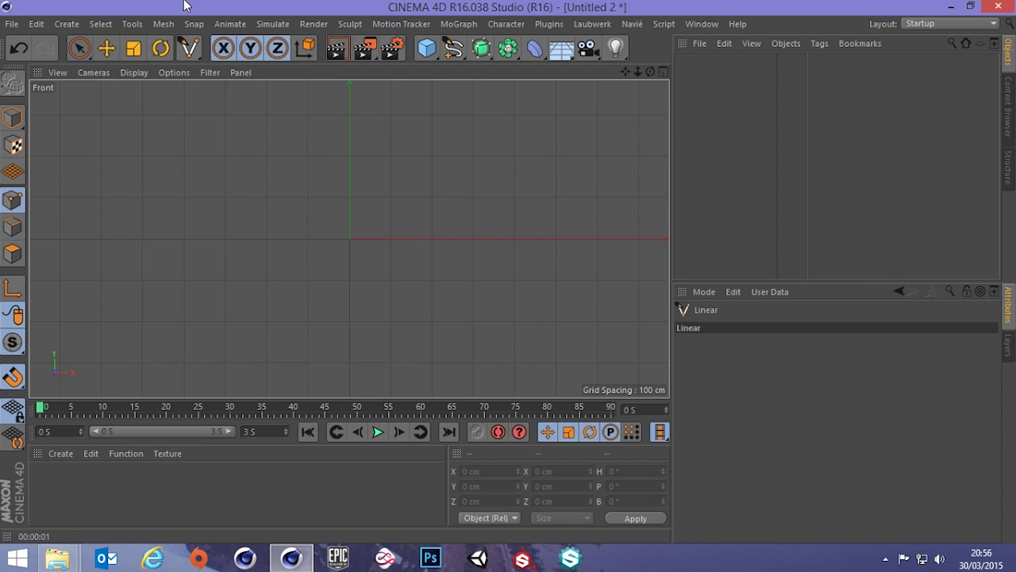
left_click(193, 23)
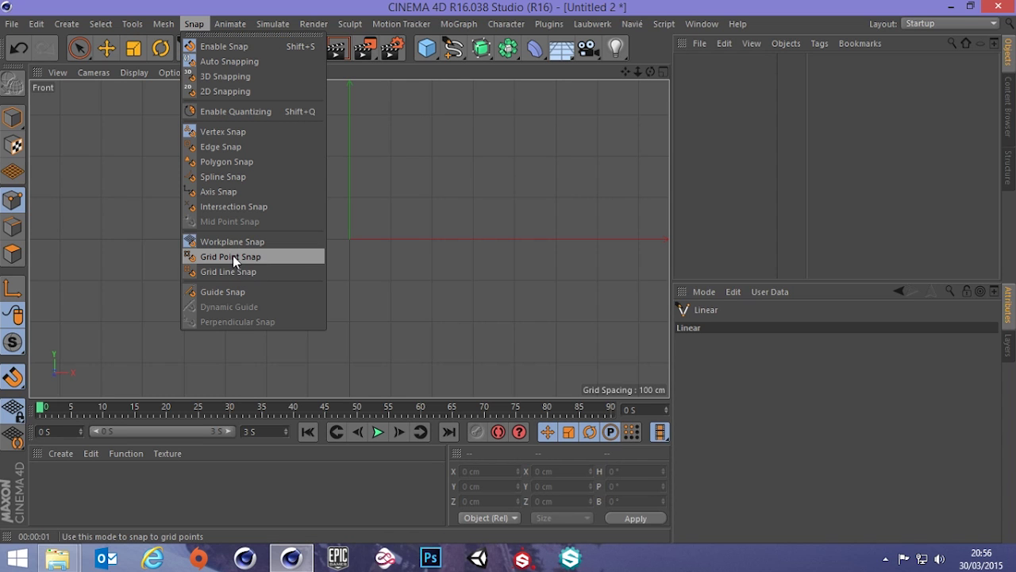
left_click(233, 256)
Draw a vertical linear spline from Y 100 cm on the vertical axis down to the origin.
left_click_drag(266, 148, 349, 203)
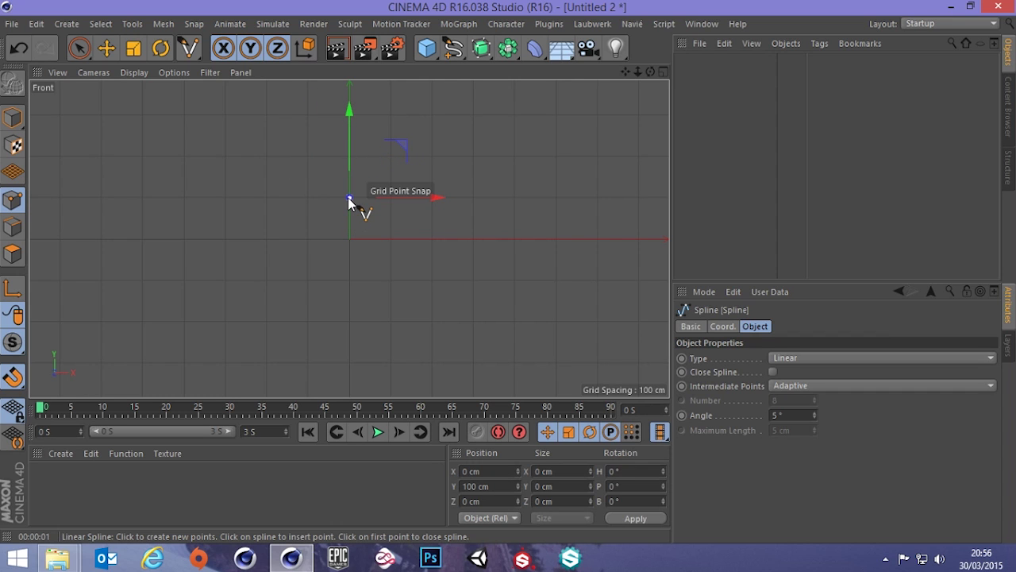
mouse_move(349, 205)
left_mouse_down()
mouse_move(415, 385)
mouse_move(373, 282)
mouse_move(370, 218)
mouse_move(350, 197)
left_mouse_up()
left_click_drag(317, 215, 350, 243)
scroll(356, 227, "up", 5)
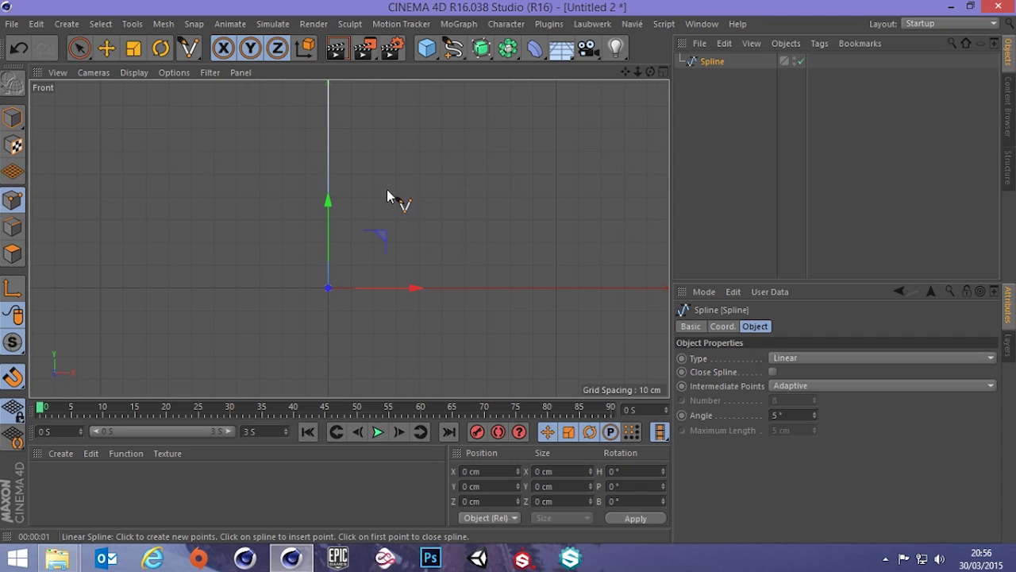
Return to the Perspective view, select both spline points and subdivide the segment between them.
middle_click(413, 227)
middle_click(245, 165)
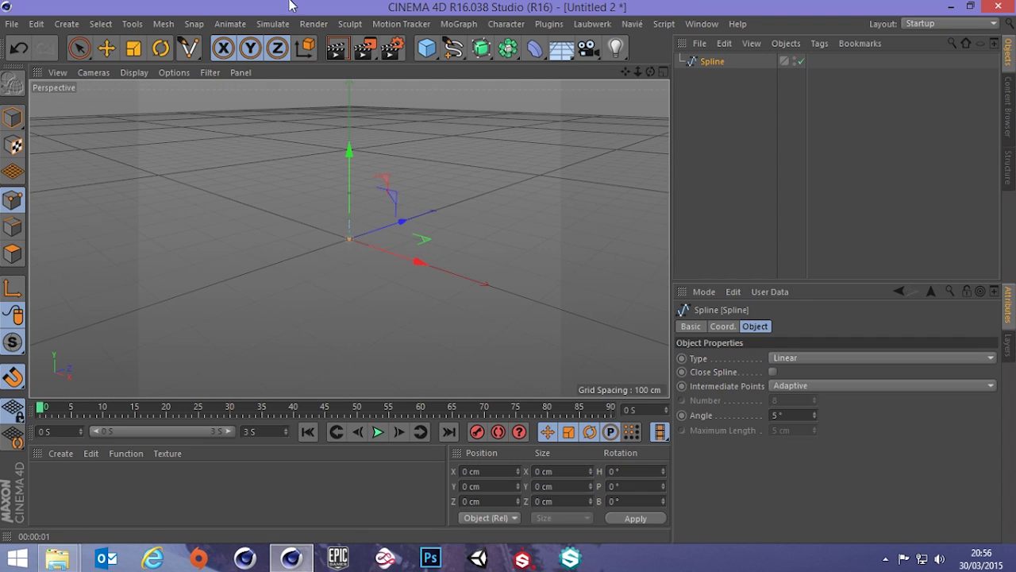
left_click(79, 47)
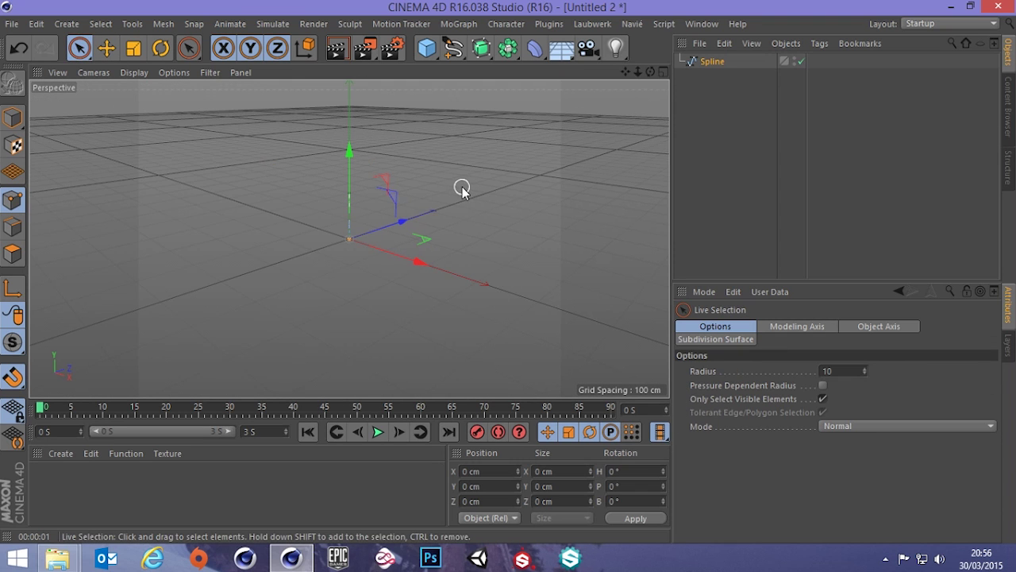
left_click_drag(453, 196, 246, 230, "alt")
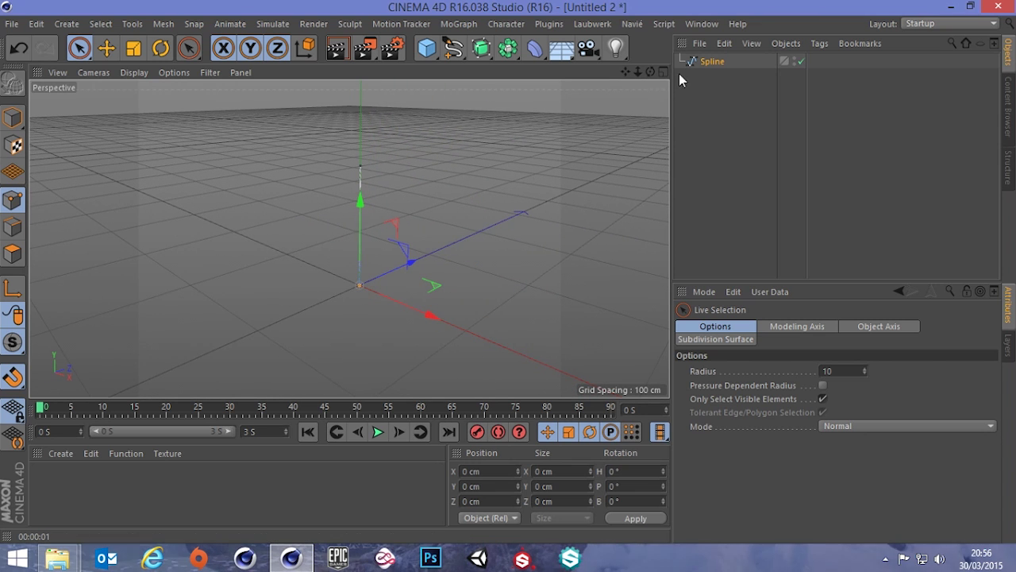
middle_click_drag(436, 201, 316, 201, "alt")
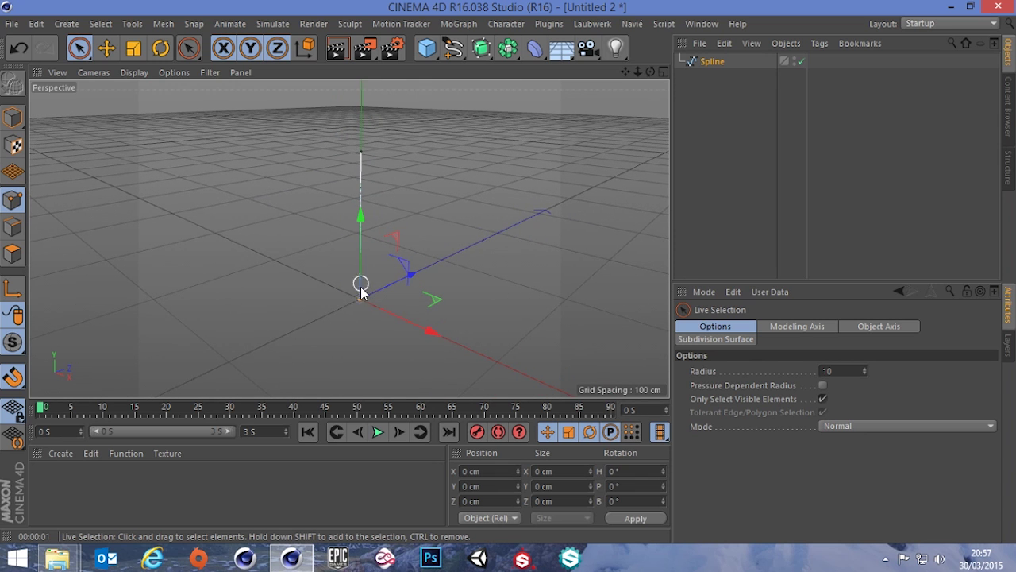
left_click(359, 151)
key("ctrl+a")
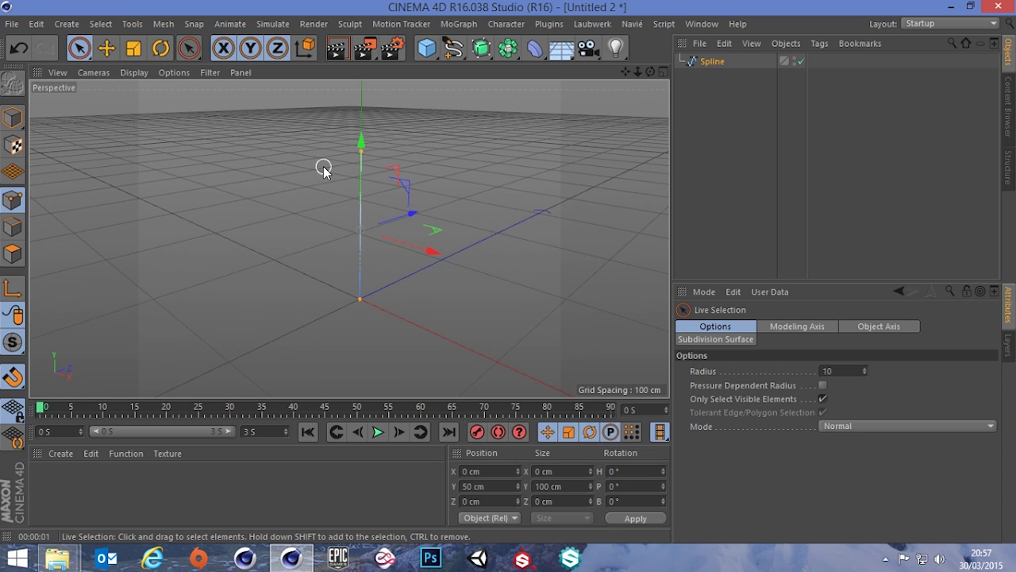
right_click(462, 147)
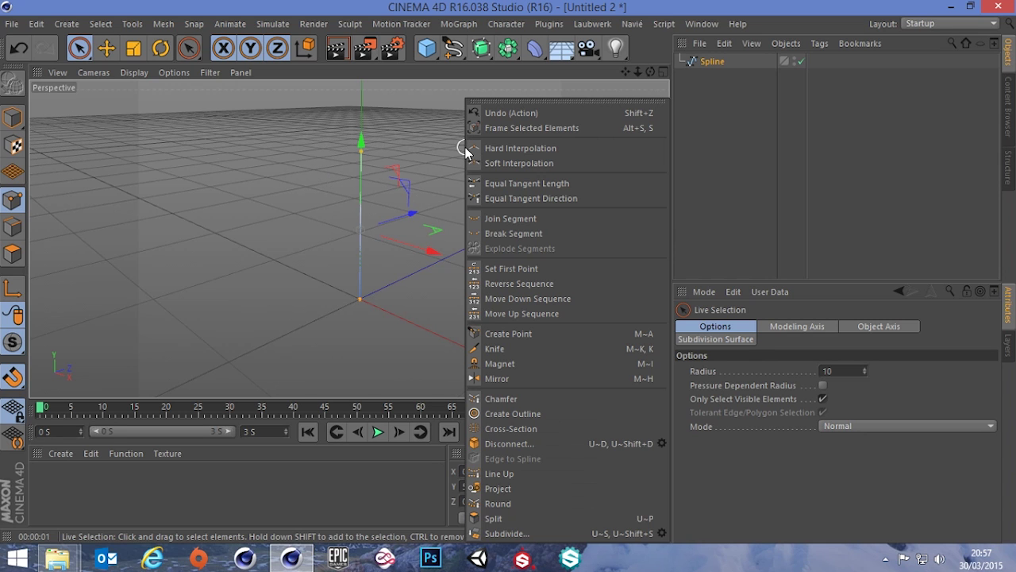
left_click(654, 534)
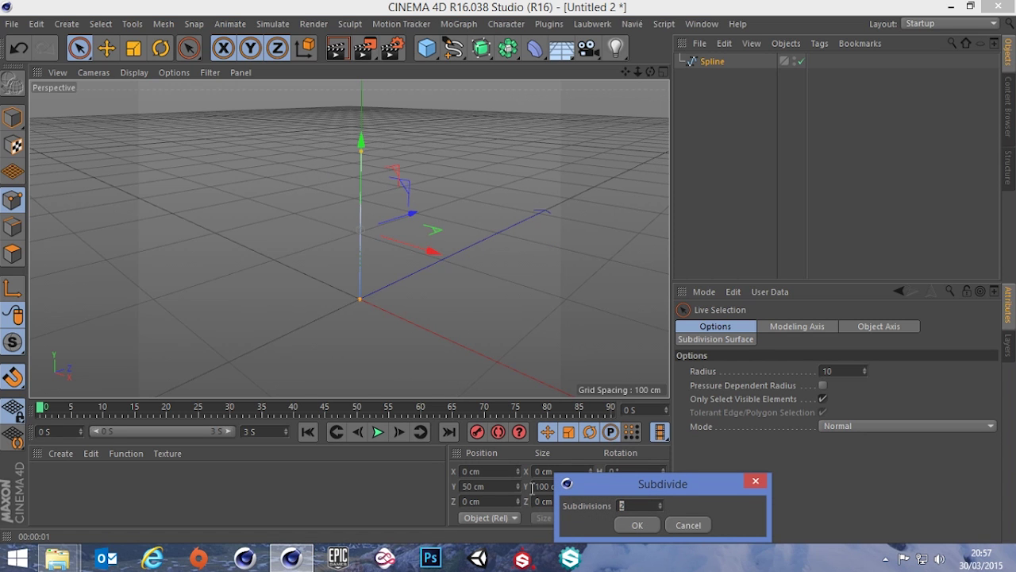
left_click(633, 525)
Deselect the spline points and render the perspective view to check how the bare spline renders.
left_click_drag(339, 170, 384, 218, "alt")
left_click(496, 179)
left_click(337, 49)
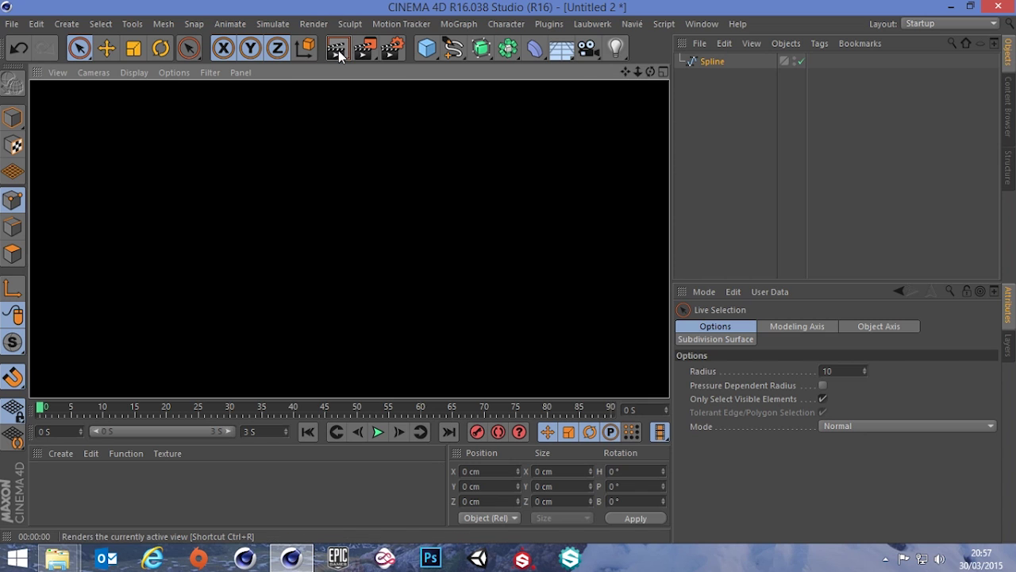
left_click(721, 143)
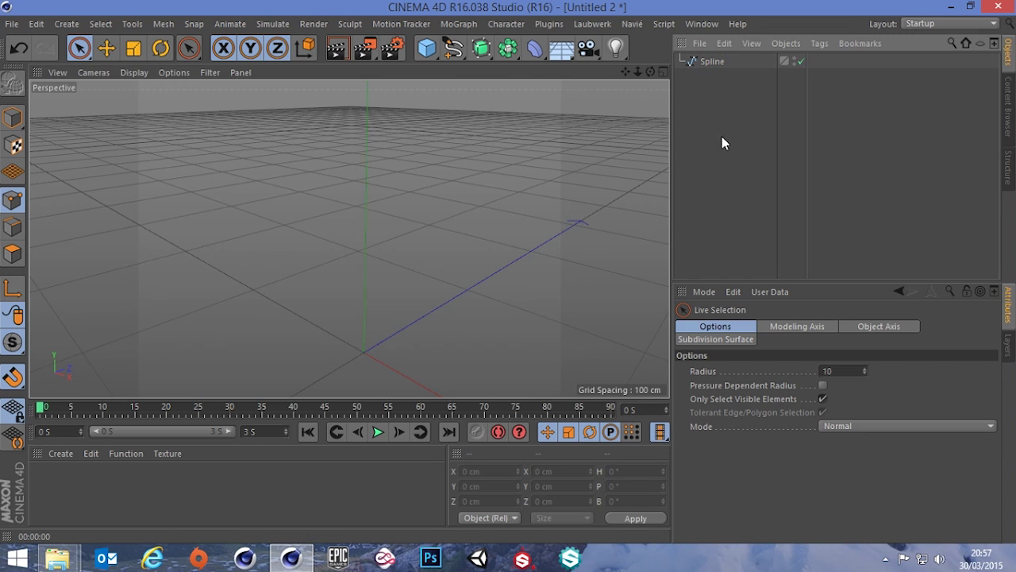
Add a Sweep object as the parent of the spline.
left_click(719, 62)
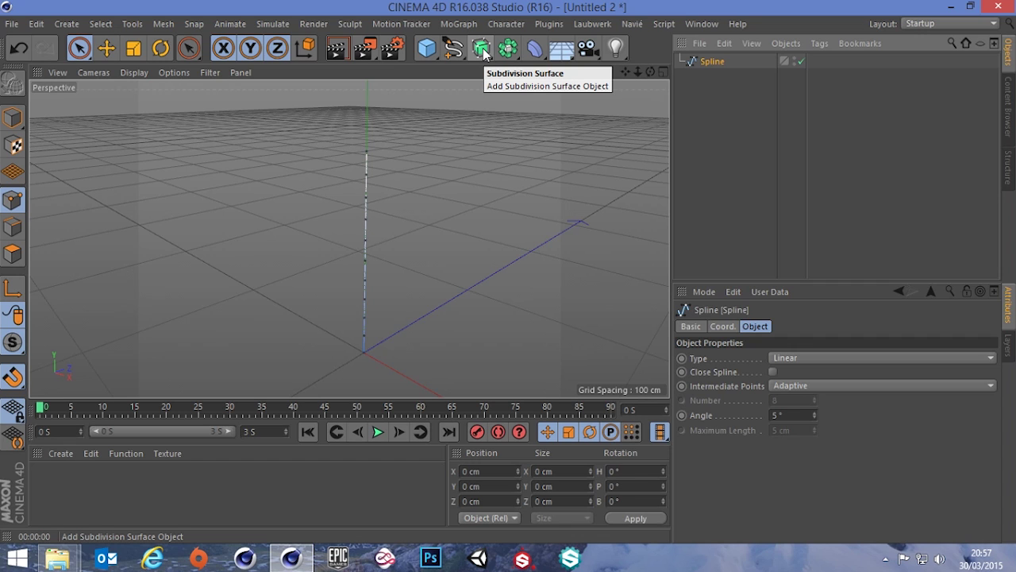
left_click(484, 51)
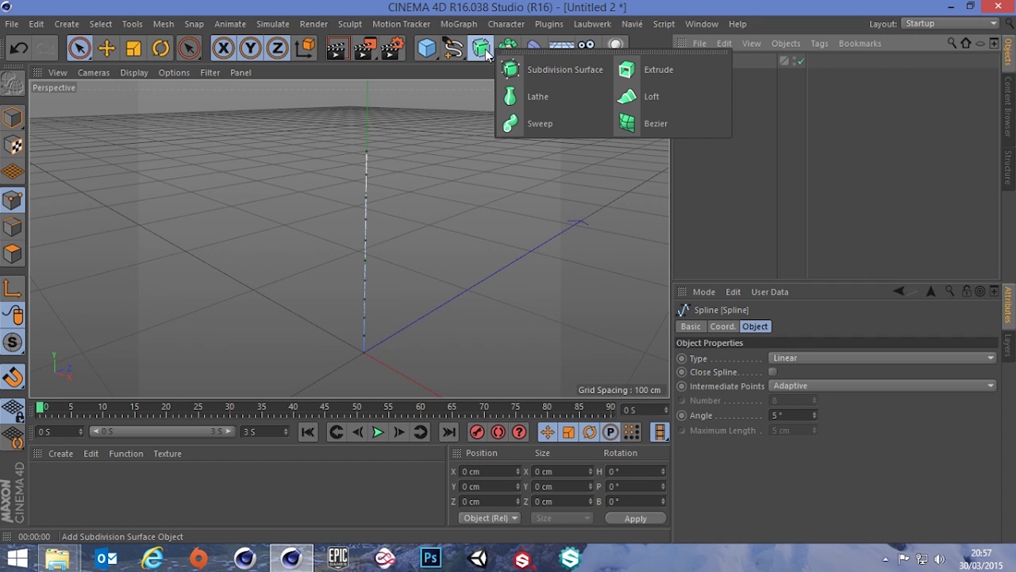
left_click(542, 125, "alt")
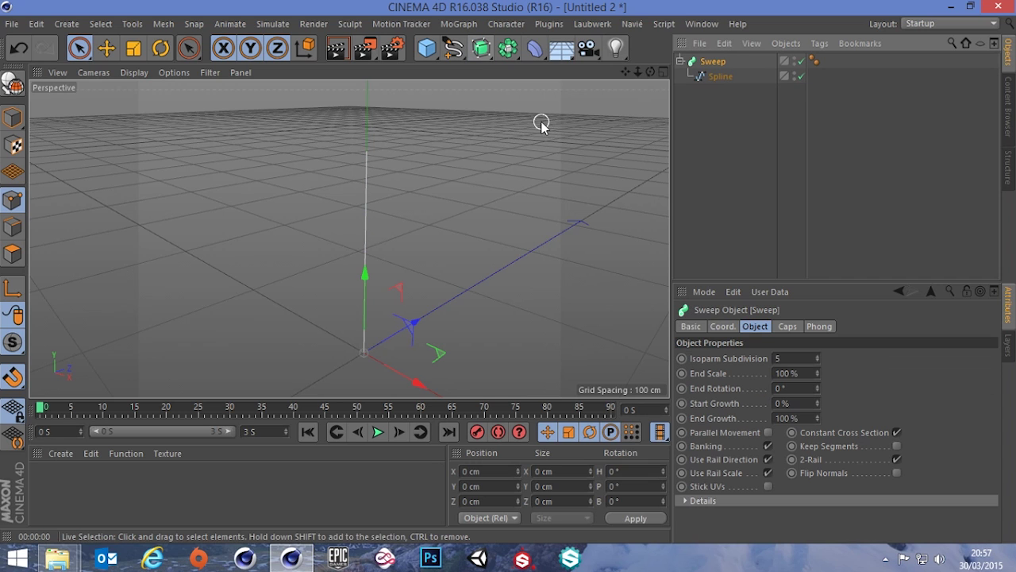
left_click(720, 77)
left_click_drag(723, 100, 719, 73)
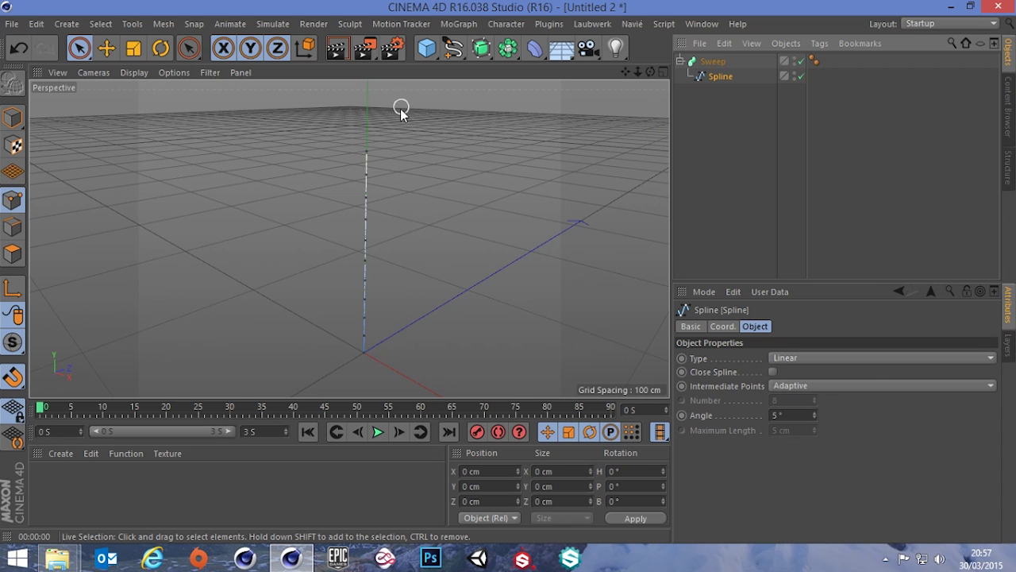
Create a Circle spline with a 2.5 cm radius and place it inside the Sweep above the vertical spline.
left_click(450, 51)
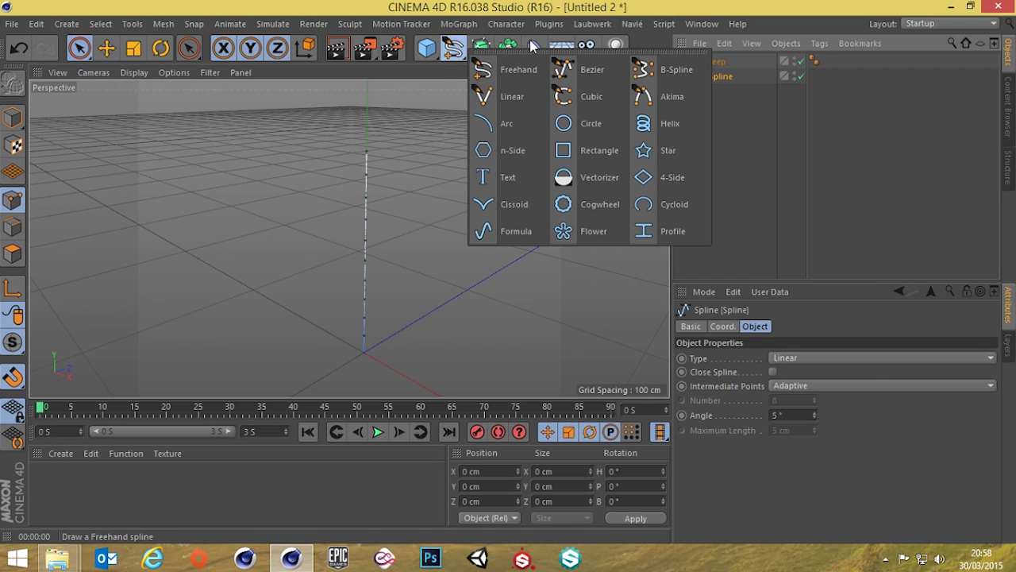
left_click(584, 125)
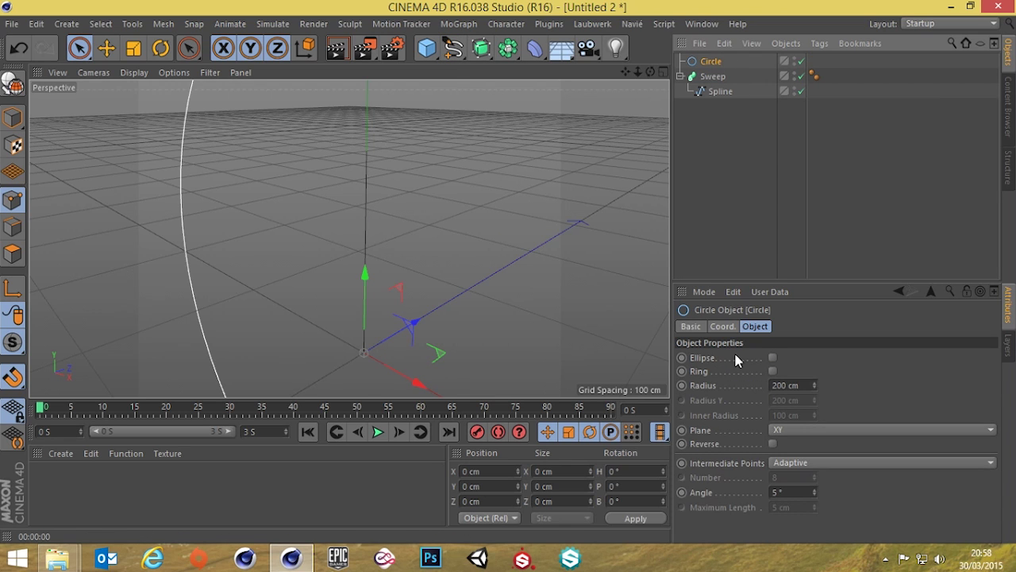
left_click_drag(813, 386, 777, 398)
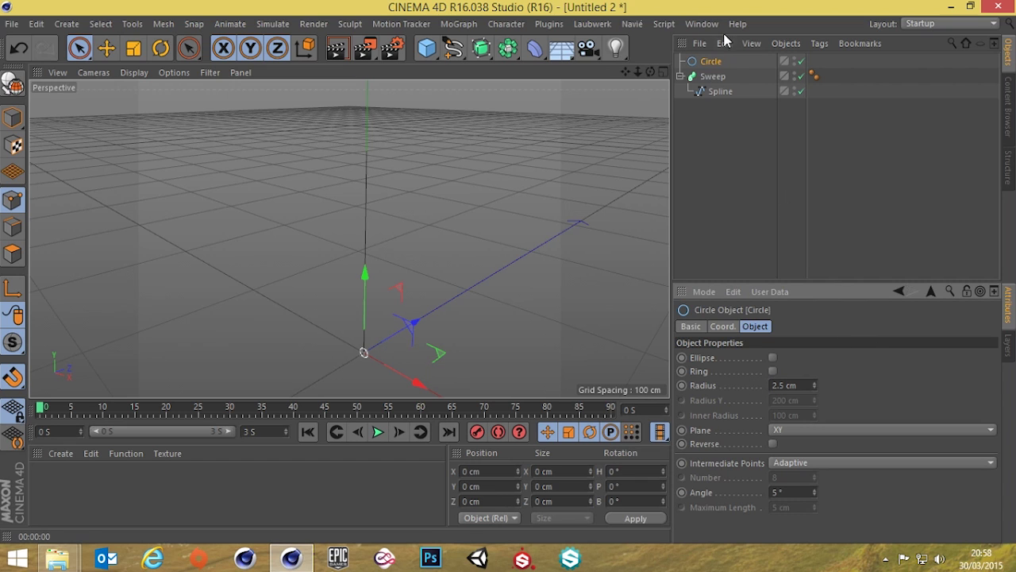
left_click_drag(711, 62, 720, 82)
Render the perspective view to check the swept tube, and deselect all objects.
scroll(435, 242, "up", 3)
left_click_drag(363, 199, 374, 158, "alt")
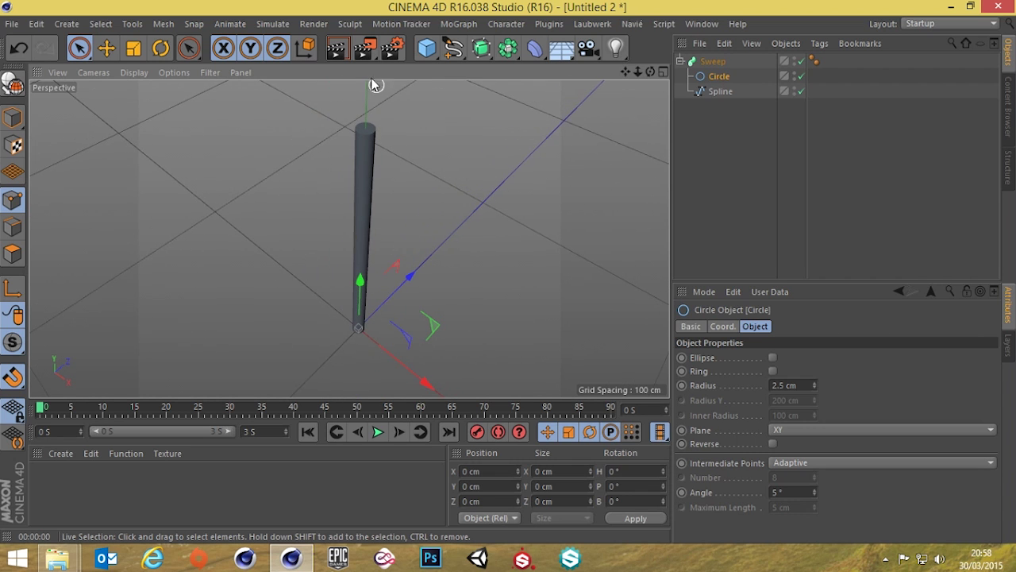
left_click(336, 48)
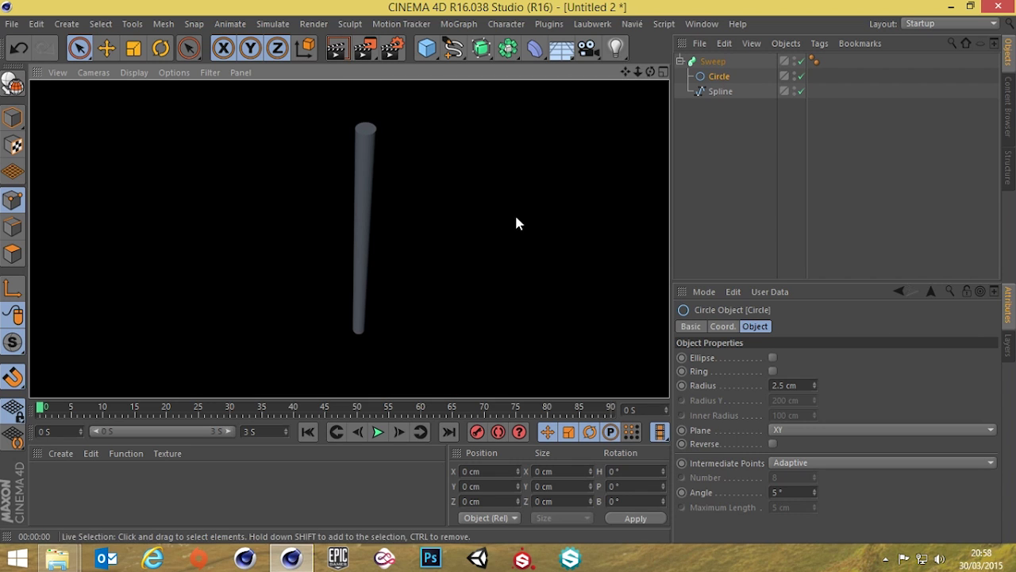
left_click(719, 136)
Change the viewport display to Gouraud Shading (Lines) and examine the polygon structure at the tube's upper end.
left_click_drag(373, 238, 357, 210, "alt")
left_click(135, 74)
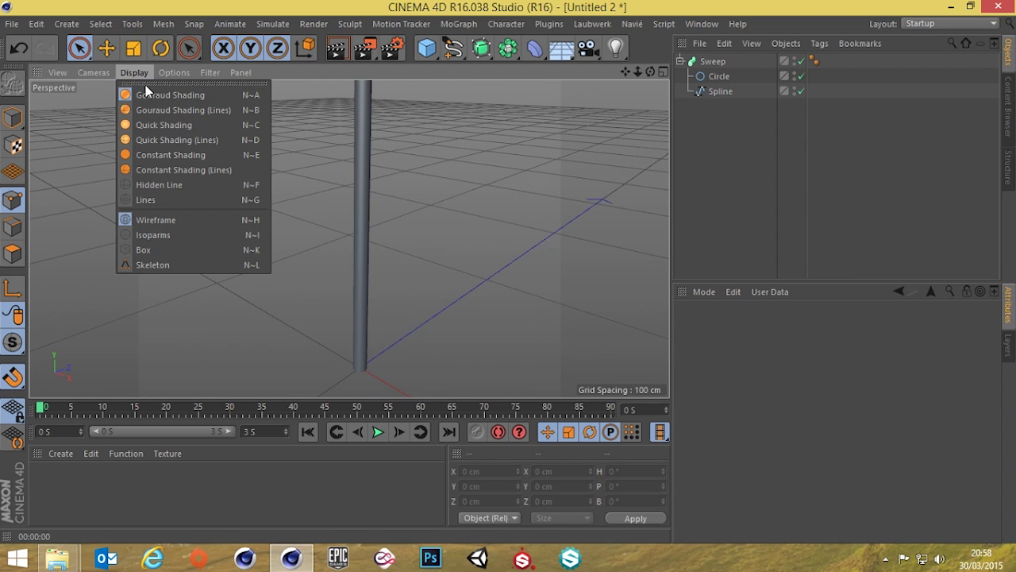
left_click(183, 109)
left_click_drag(373, 163, 371, 215, "alt")
scroll(373, 150, "up", 2)
scroll(377, 190, "up", 2)
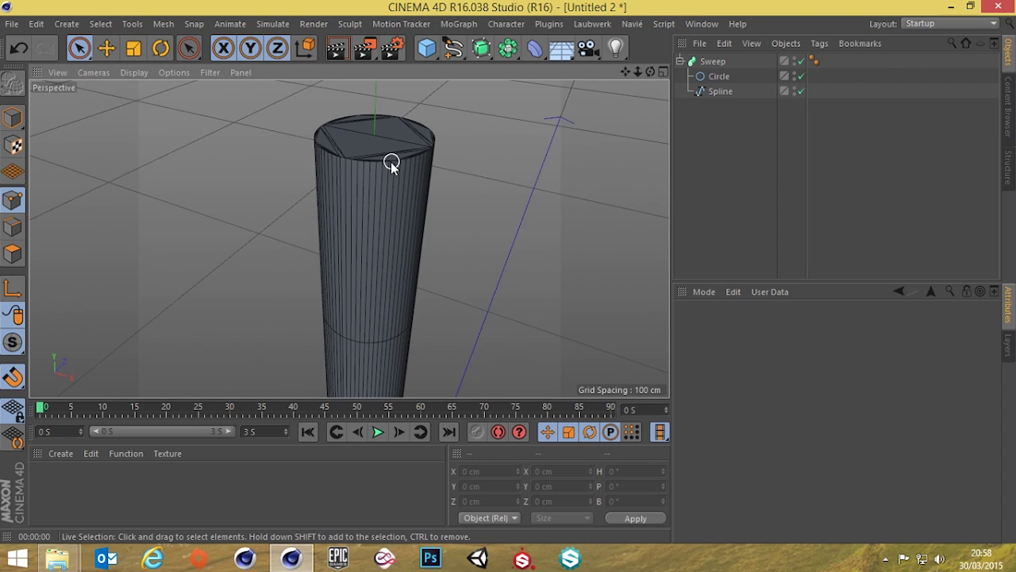
Set the circle's Intermediate Points to Uniform with a Number of 2.
left_click(717, 77)
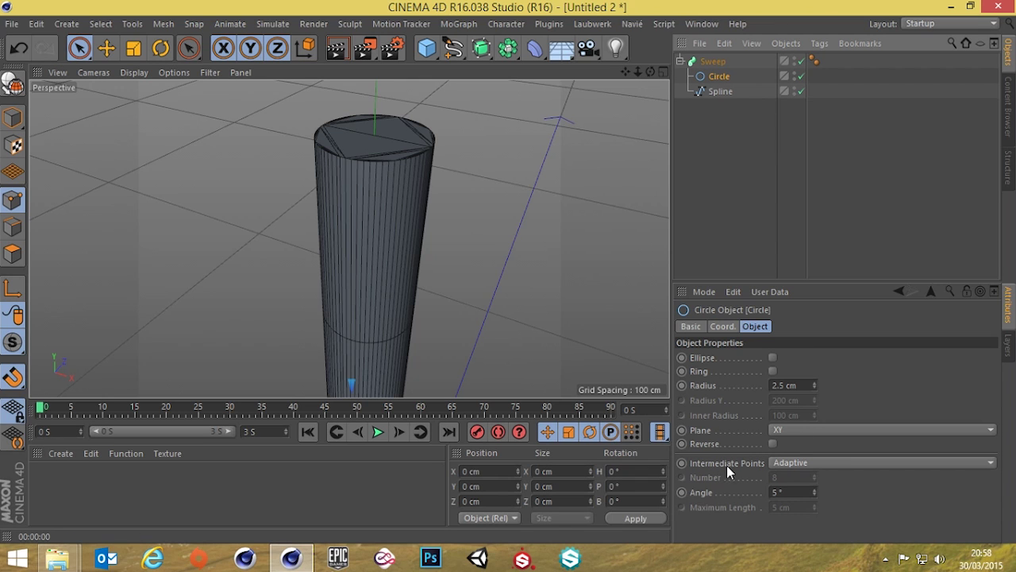
left_click(797, 460)
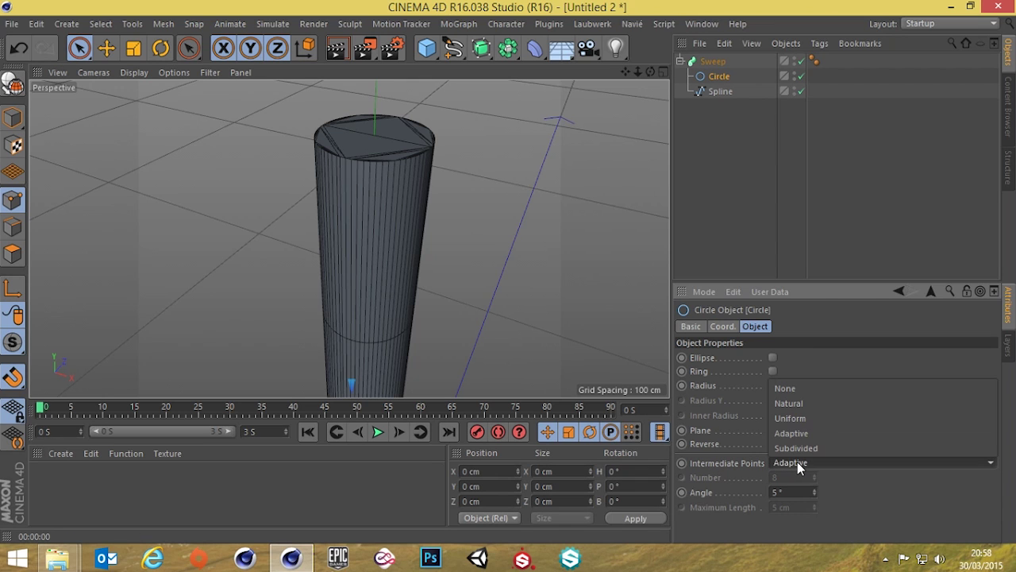
left_click(798, 419)
left_click_drag(411, 261, 572, 159, "alt")
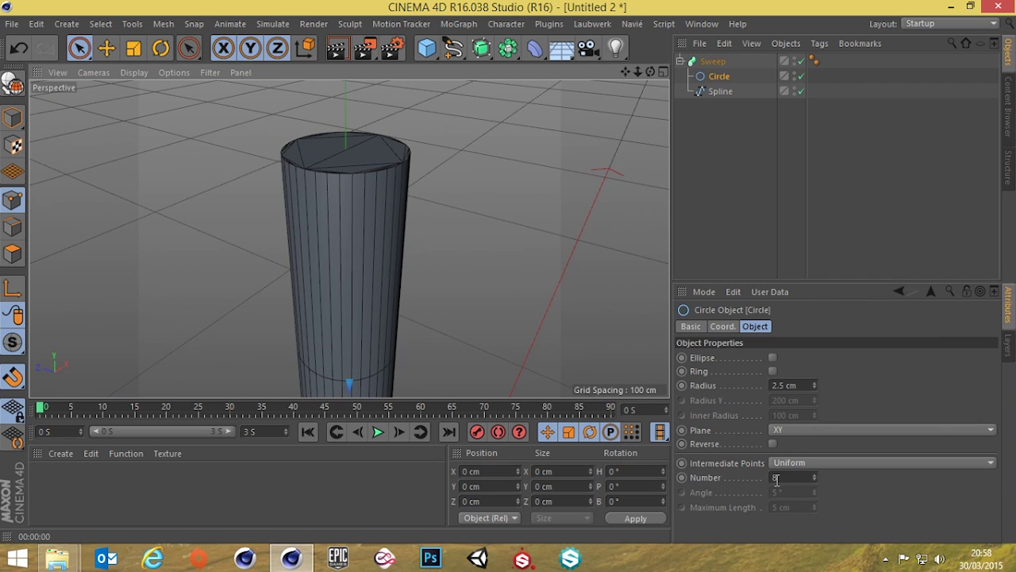
left_click(813, 478)
left_click(813, 478)
left_click(813, 478)
left_click(813, 478)
left_click(813, 478)
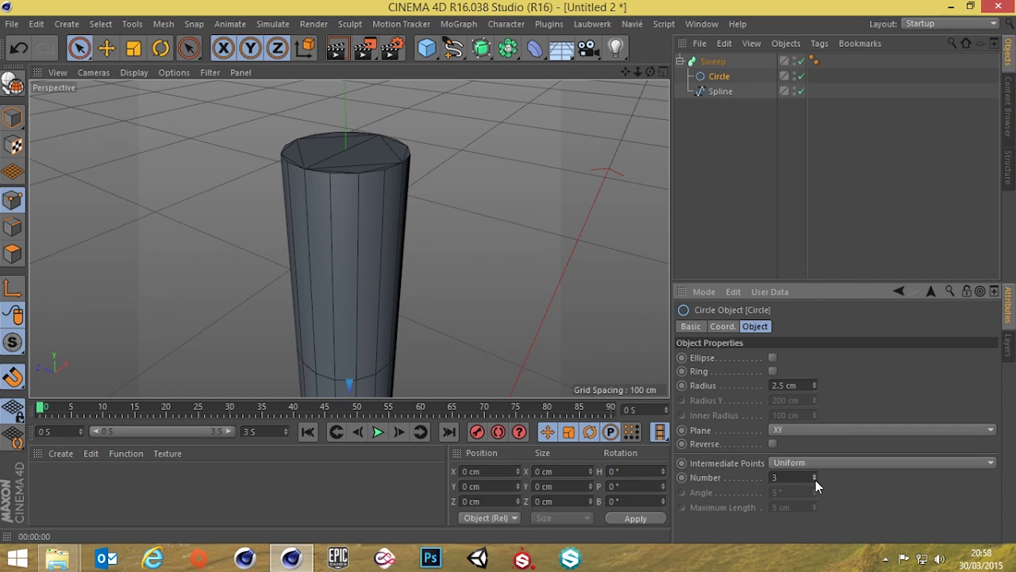
left_click(814, 479)
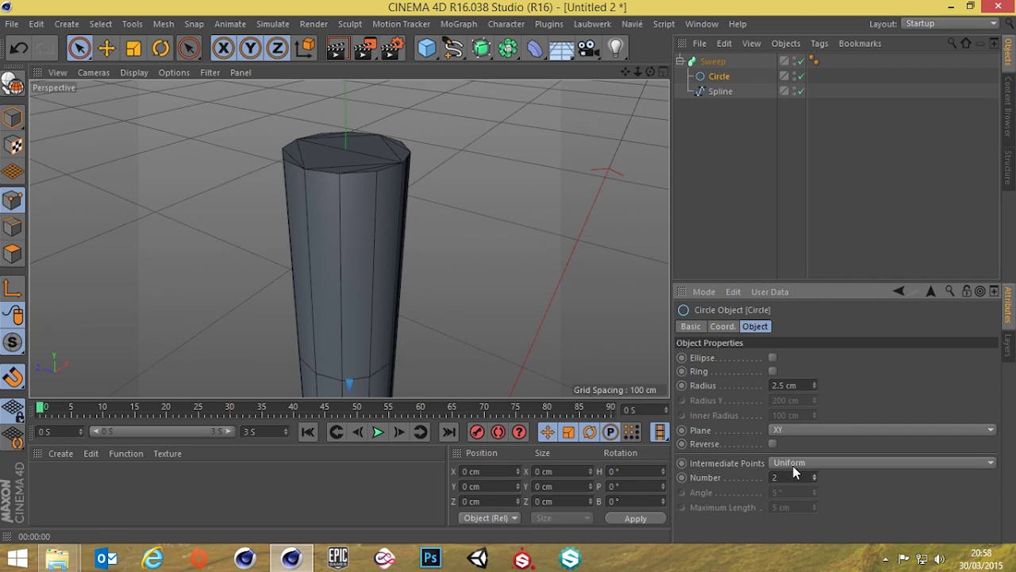
Create a Null object with nothing else selected and place the Sweep inside it.
scroll(310, 261, "down", 8)
scroll(365, 213, "down", 5)
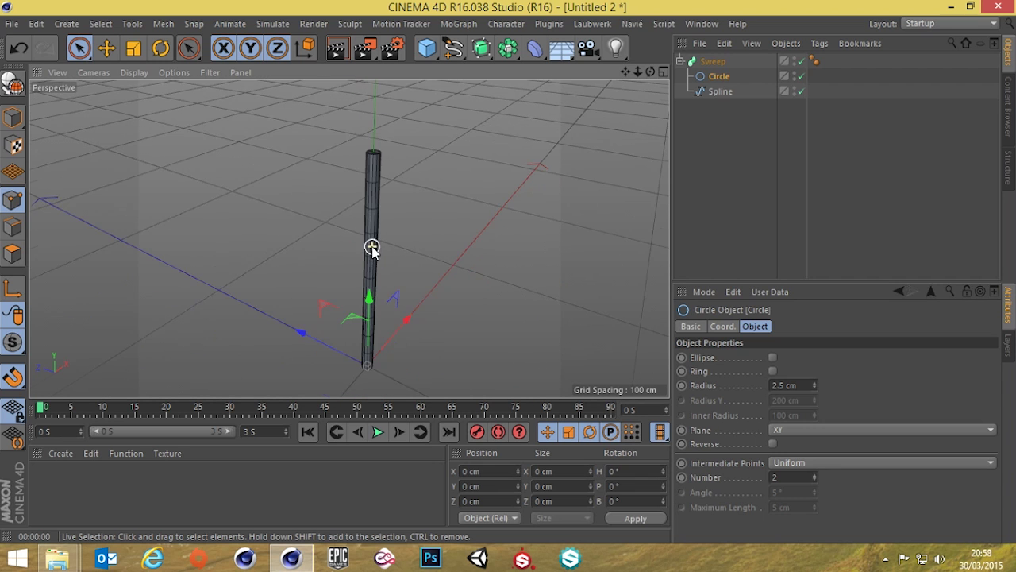
left_click(720, 93)
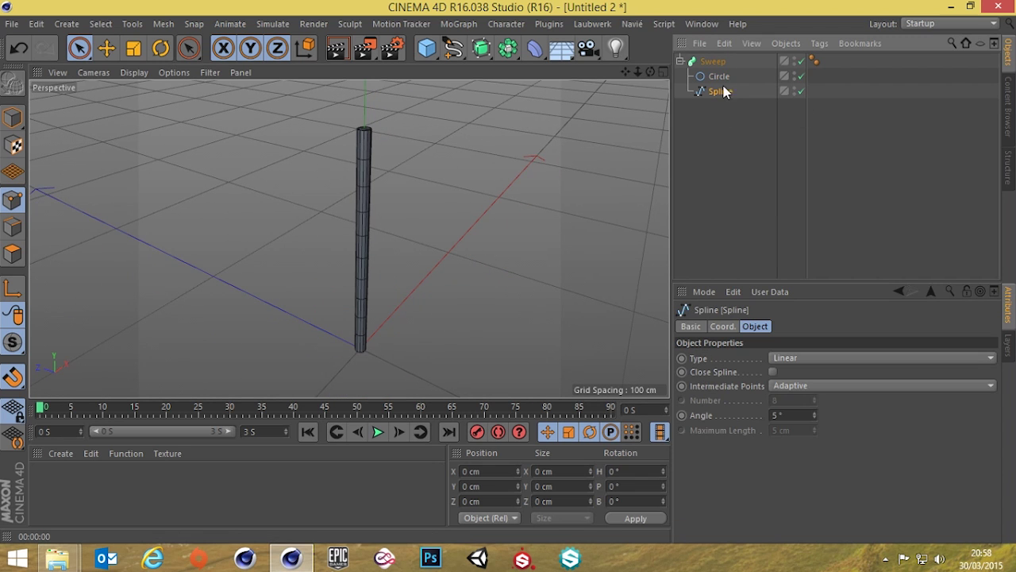
left_click(716, 145)
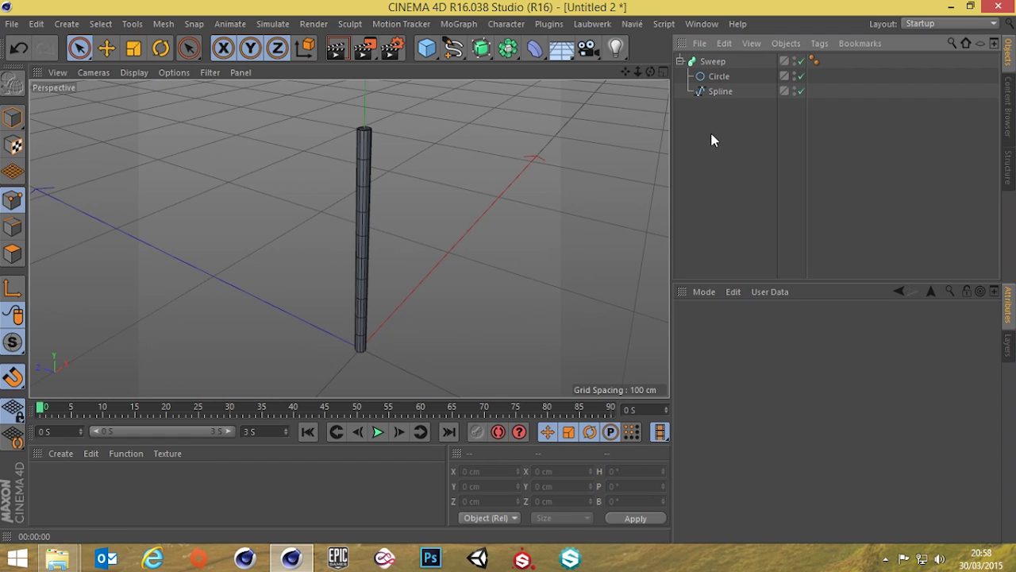
left_click_drag(429, 166, 410, 181, "alt")
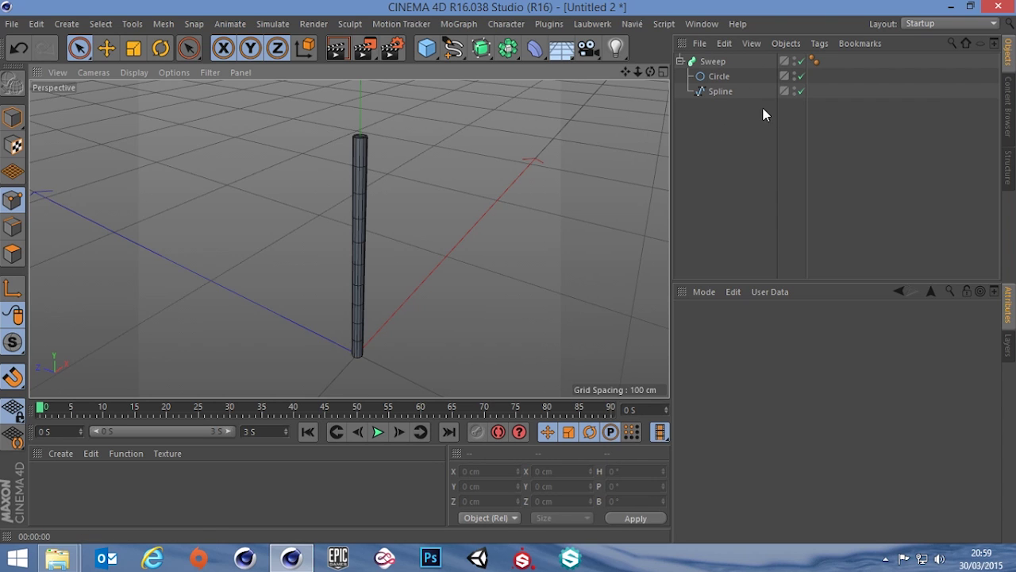
left_click(64, 23)
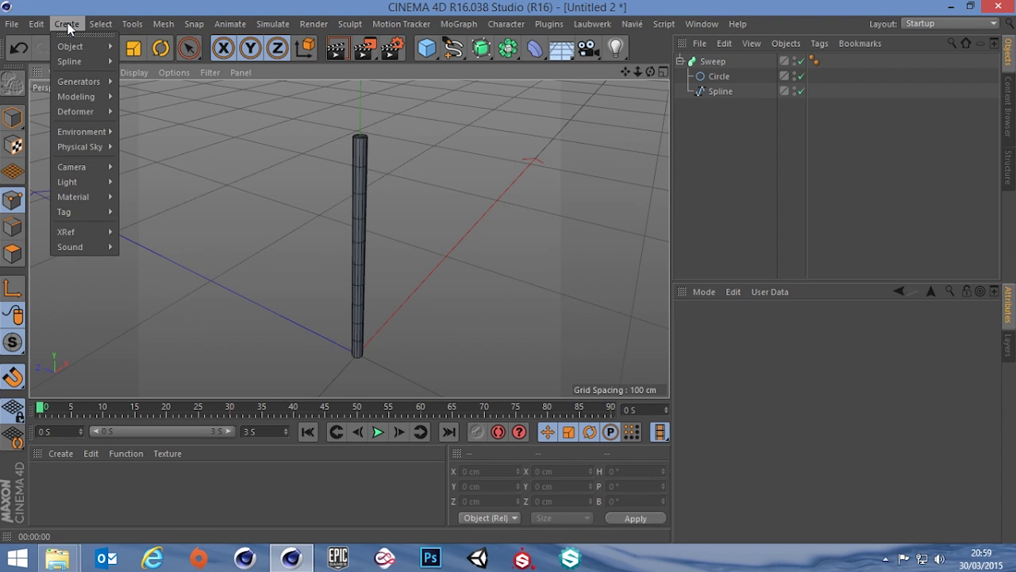
mouse_move(69, 47)
left_click(135, 48)
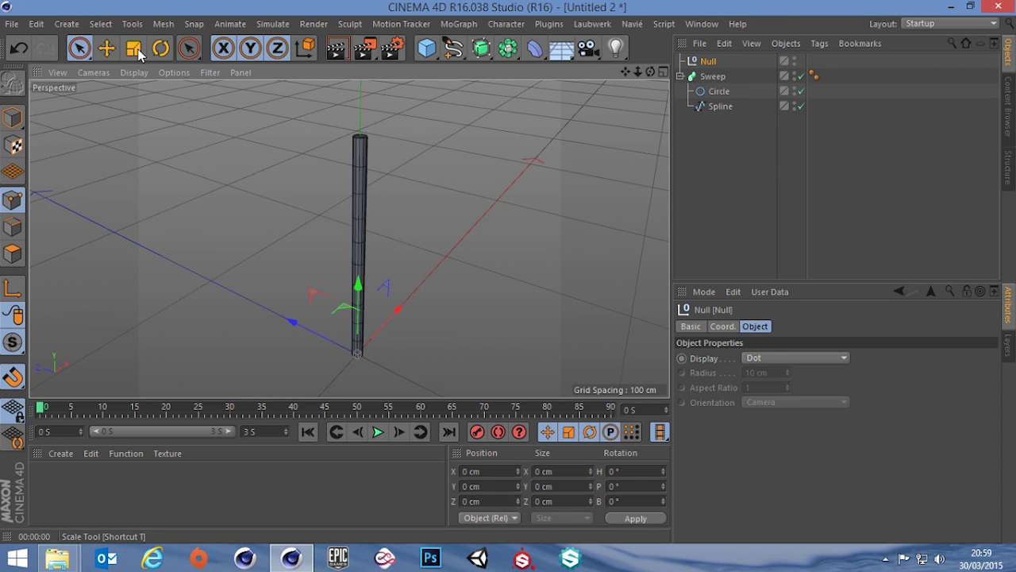
left_click_drag(735, 138, 715, 66)
left_click(715, 162)
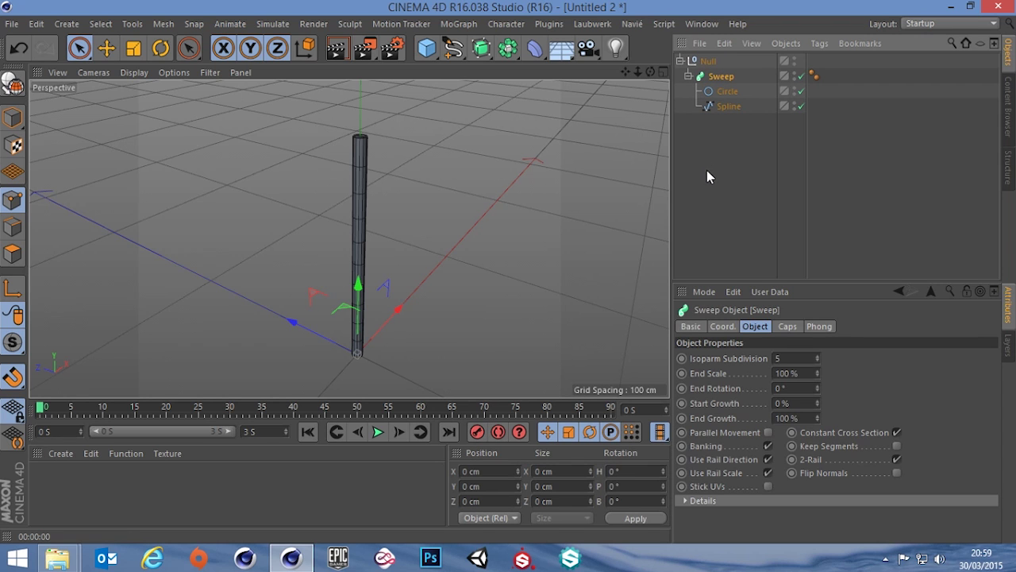
Try moving the Null along its Z axis, undo the move and deselect everything.
left_click(708, 61)
left_click_drag(299, 325, 351, 325)
key("ctrl+z")
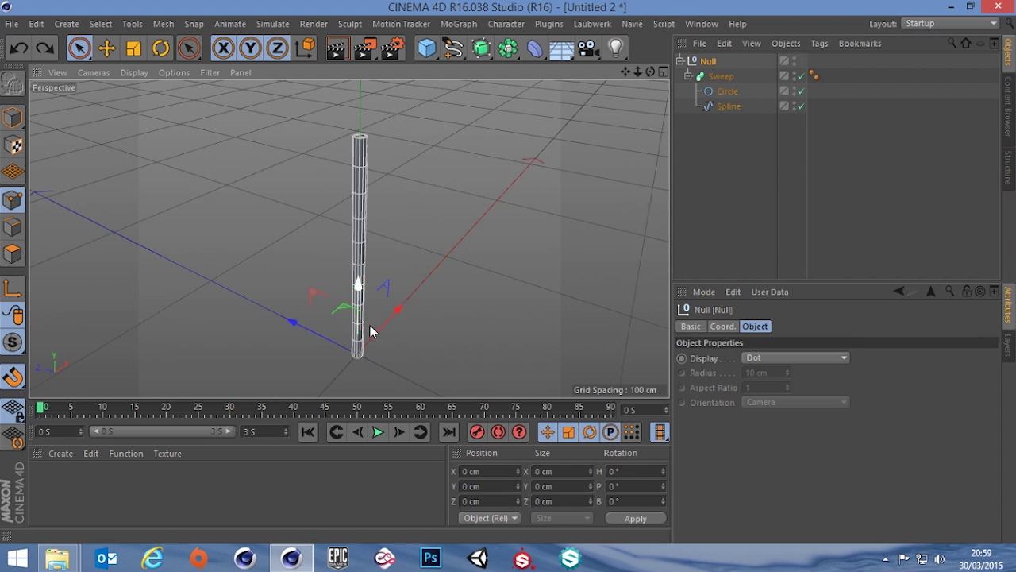
left_click(718, 160)
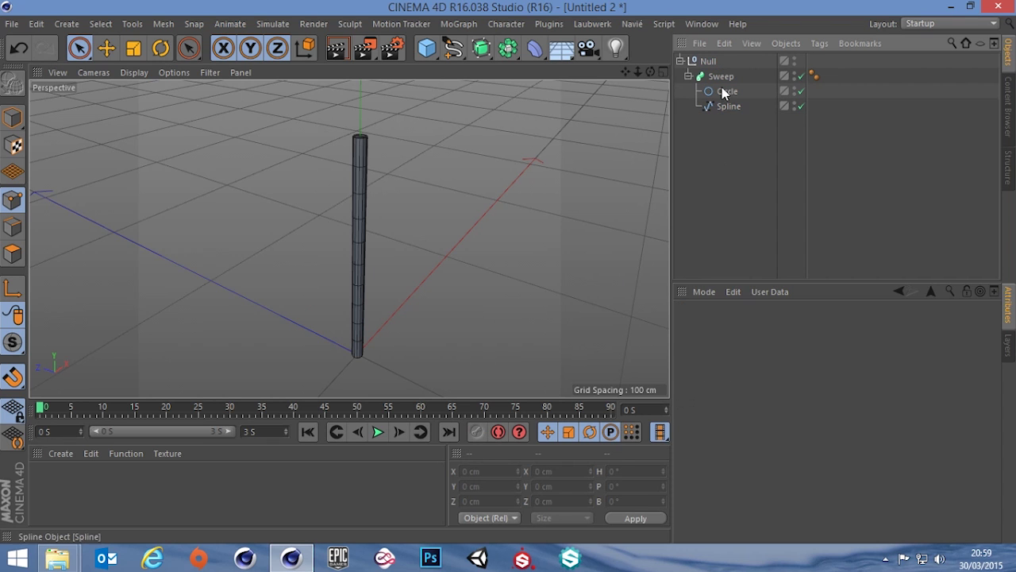
Select the vertical Spline and disable the Sweep generator.
left_click(721, 76)
left_click(724, 117)
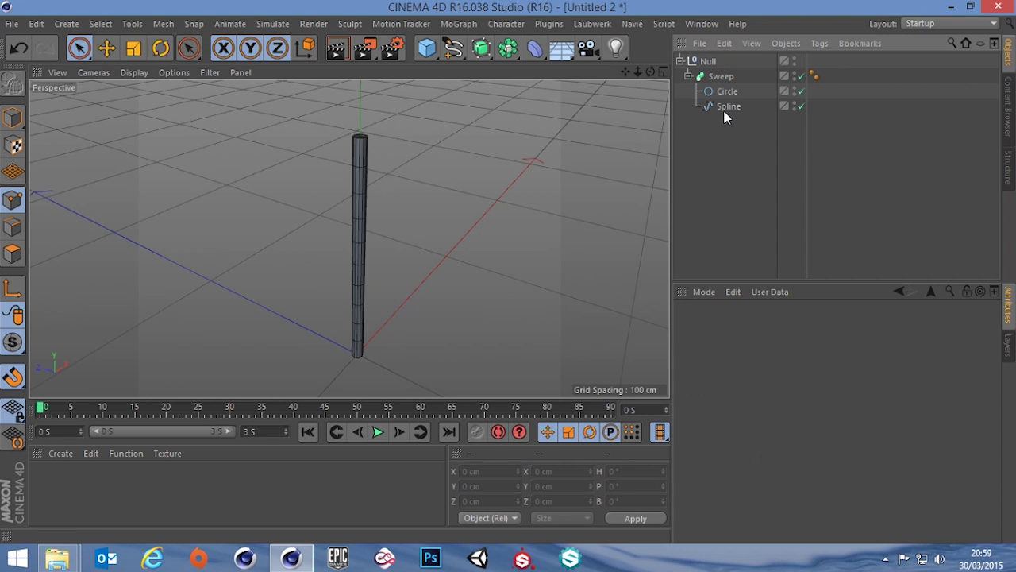
left_click(727, 106)
left_click_drag(402, 250, 394, 260, "alt")
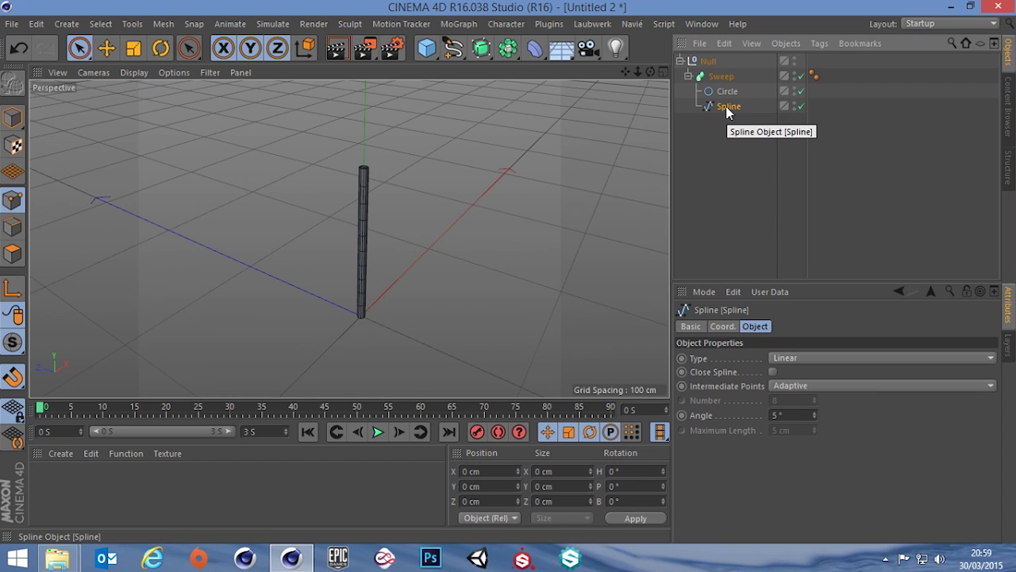
left_click(801, 77)
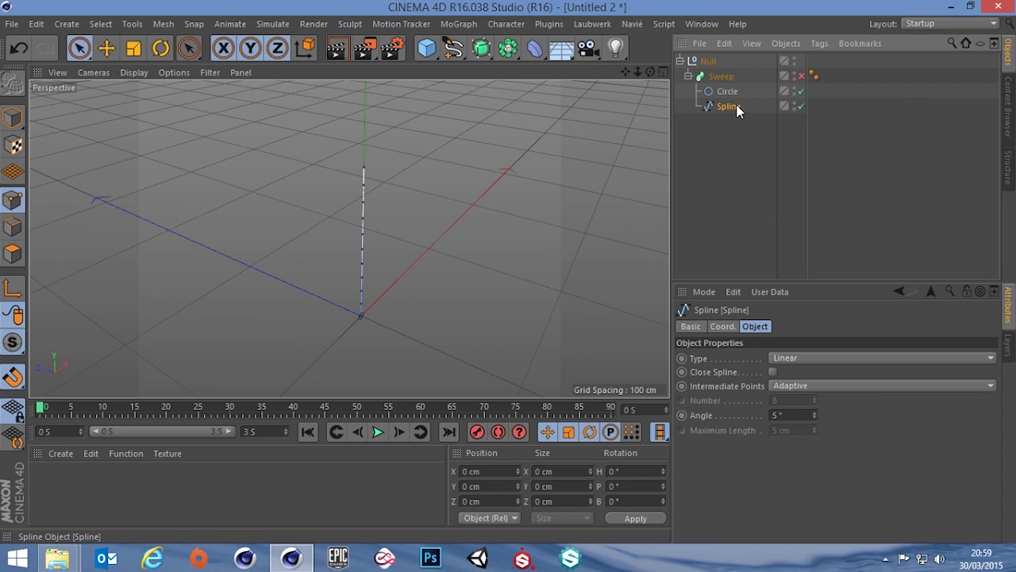
left_click(801, 76)
left_click(801, 76)
Add a Spline Dynamics hair tag to the vertical Spline.
right_click(726, 106)
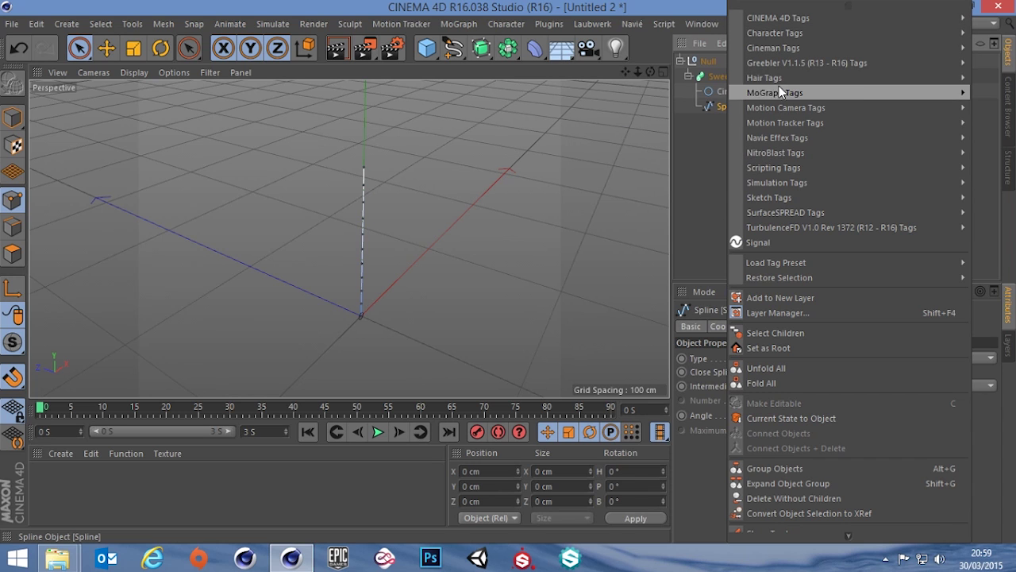
mouse_move(774, 80)
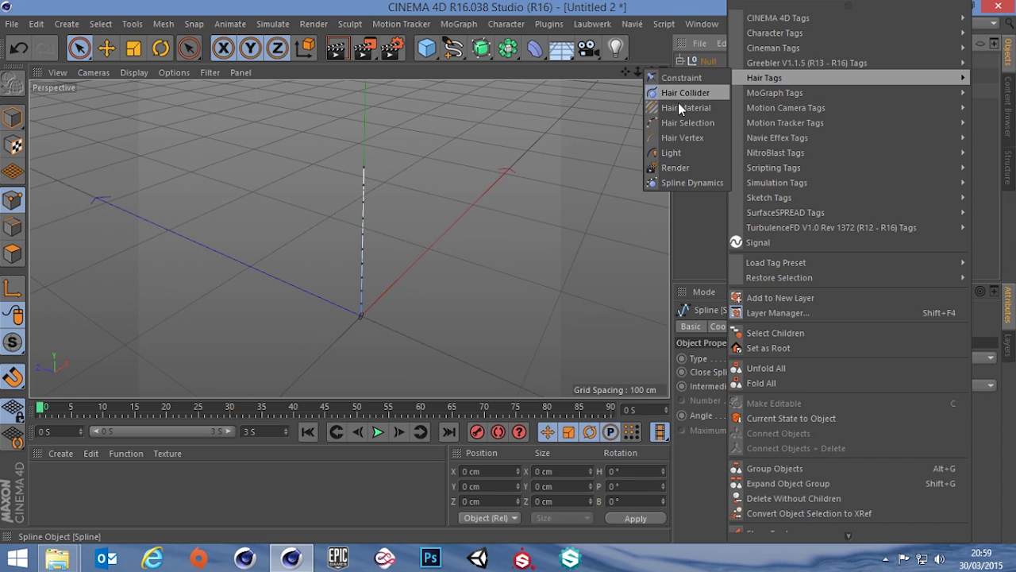
left_click(679, 184)
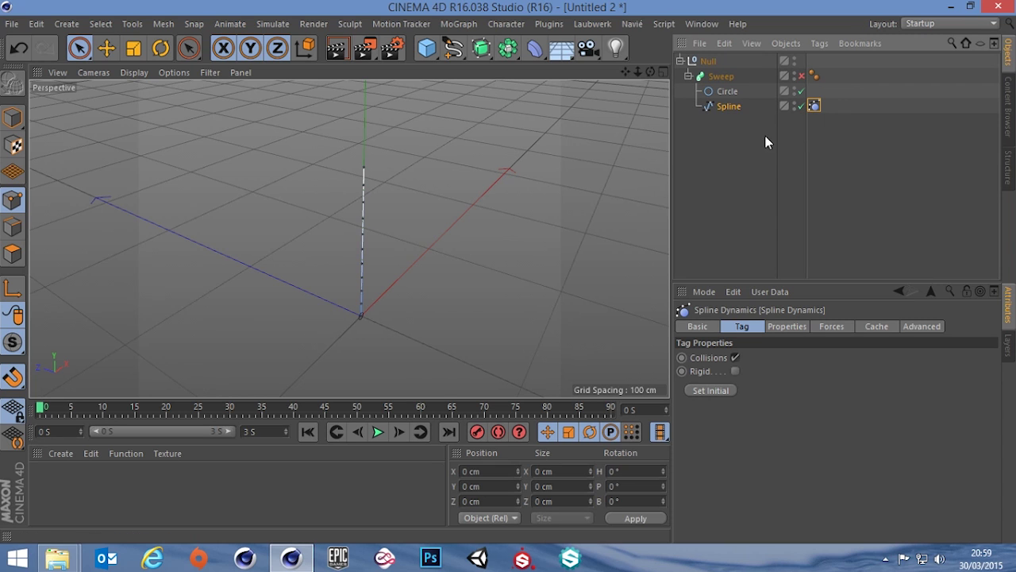
Play the dynamics simulation to watch how the spline behaves, and return the timeline to frame 0.
left_click(377, 432)
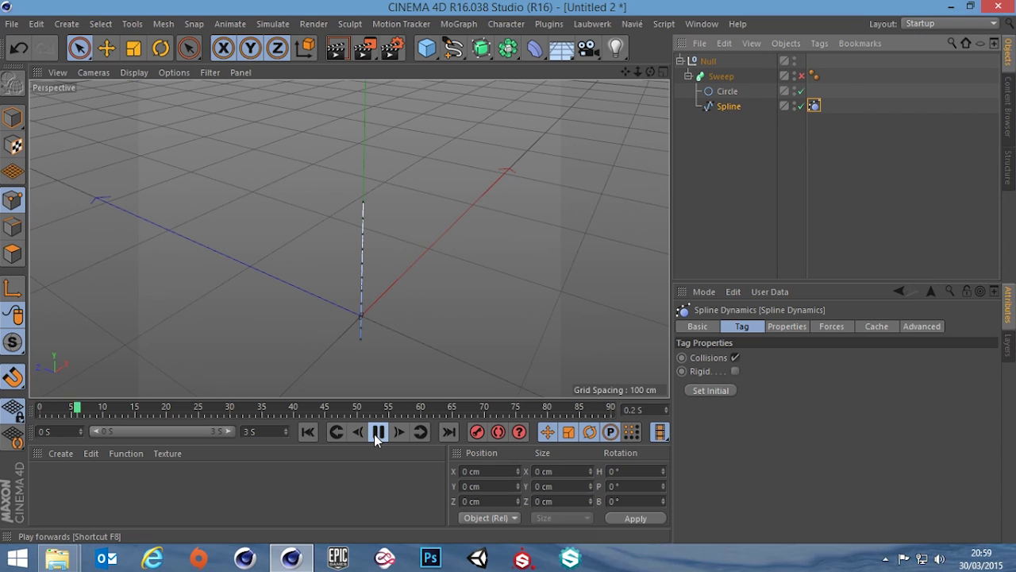
left_click(378, 432)
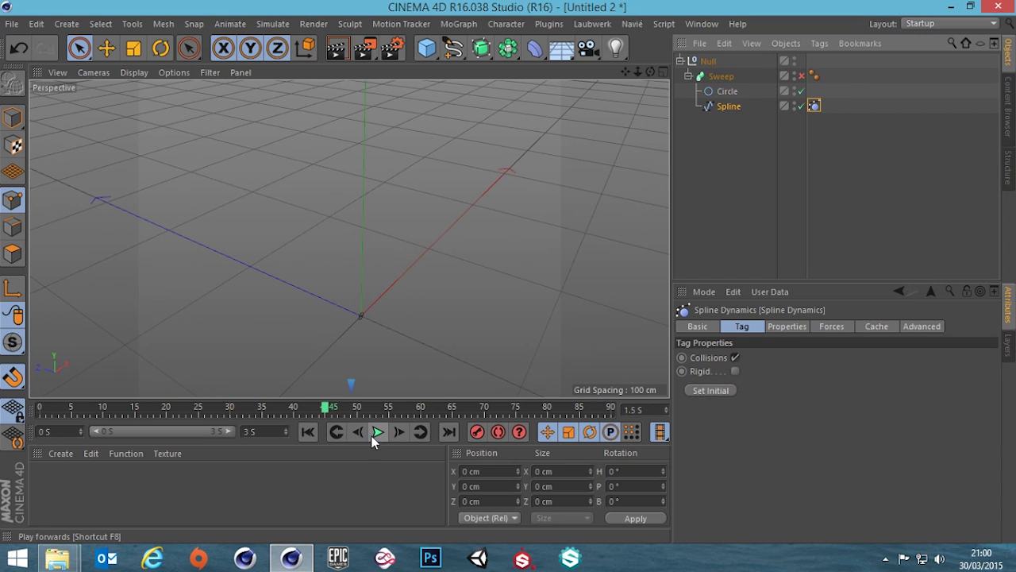
left_click(309, 431)
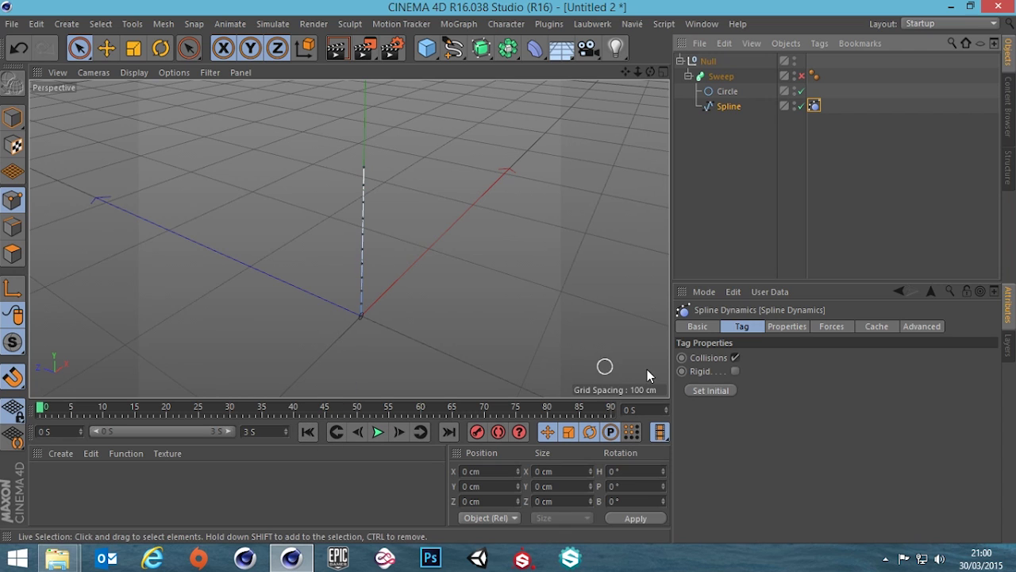
Select the spline's topmost point with Live Selection, set it as Fixed in the Spline Dynamics properties, and clear the point selection.
left_click(789, 326)
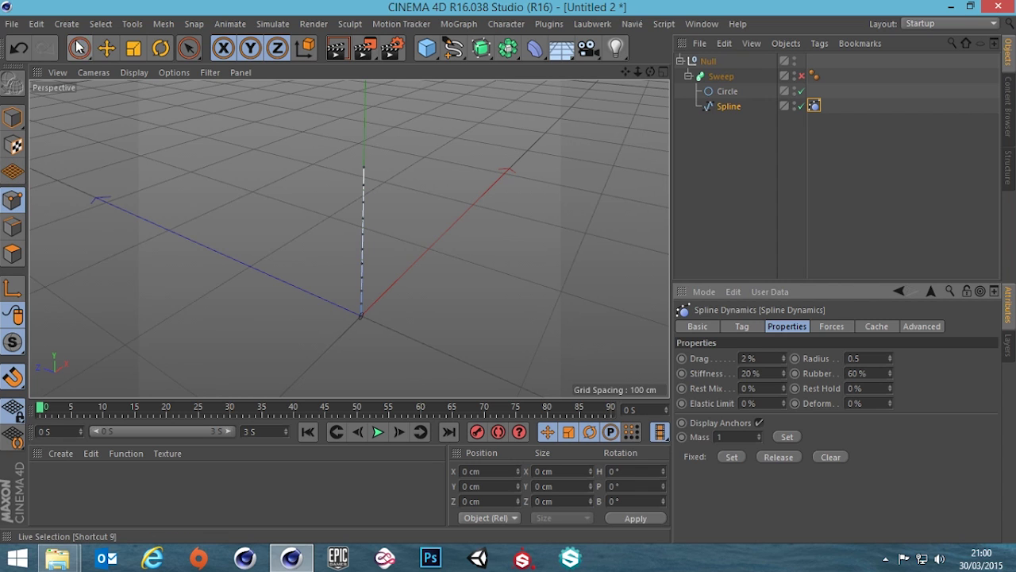
left_click(79, 47)
left_click(365, 166)
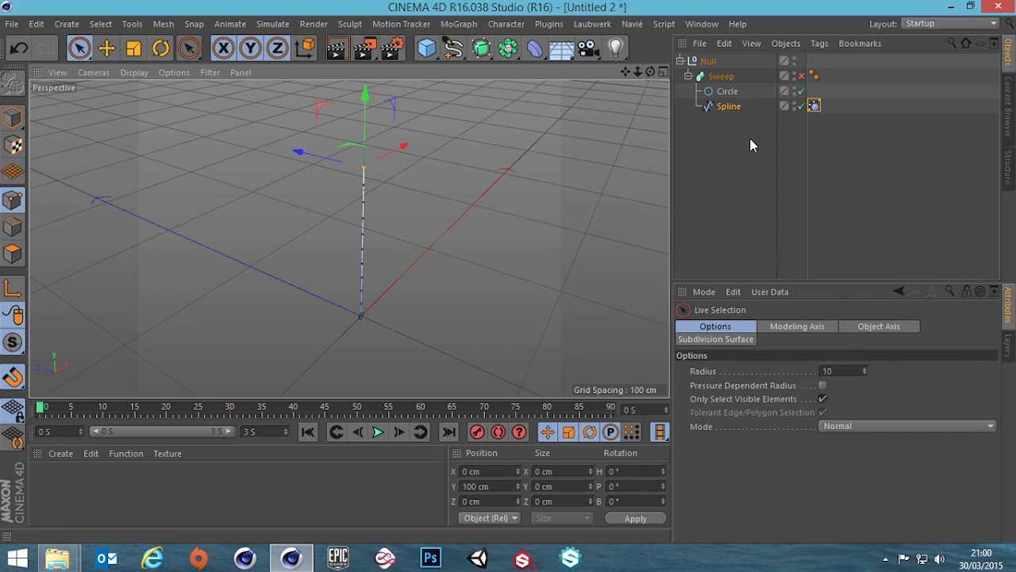
left_click(814, 106)
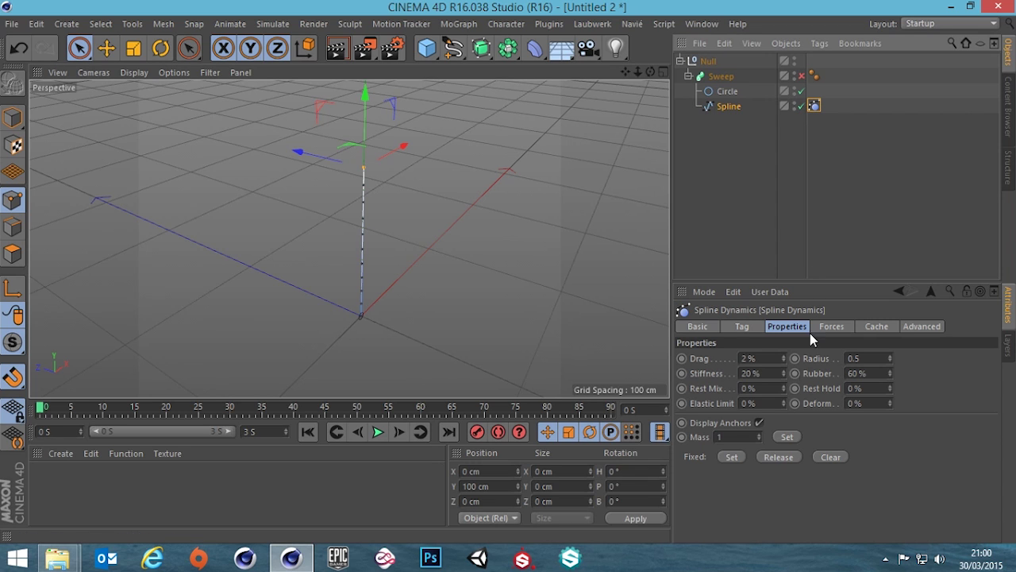
left_click(731, 457)
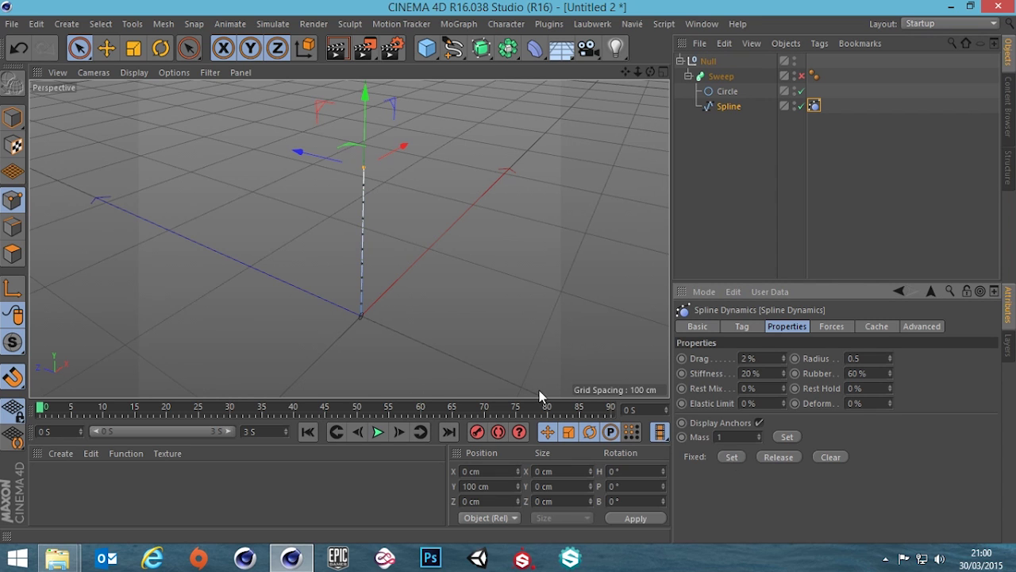
left_click(416, 196)
scroll(365, 167, "up", 5)
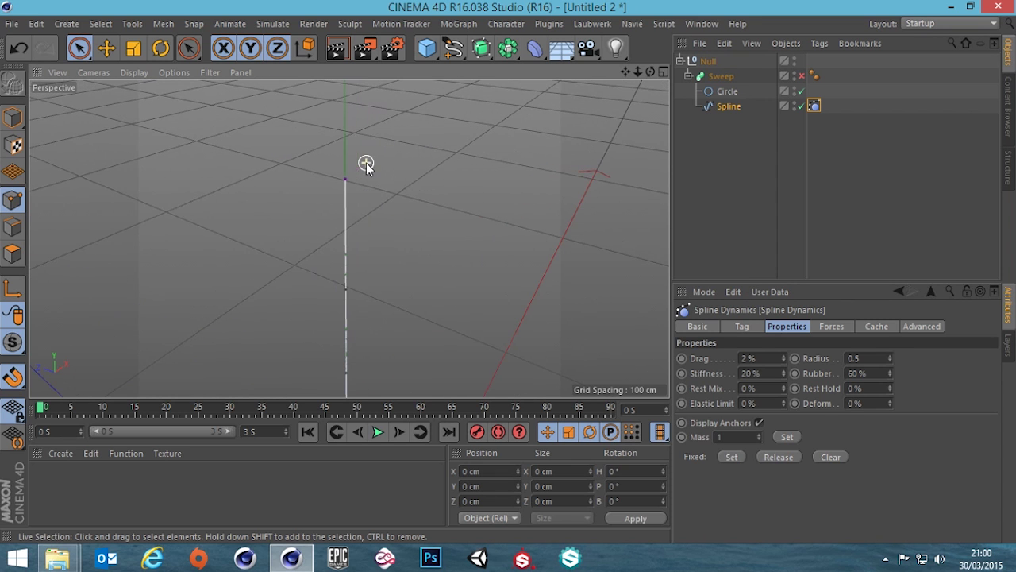
left_click_drag(516, 197, 429, 262, "alt")
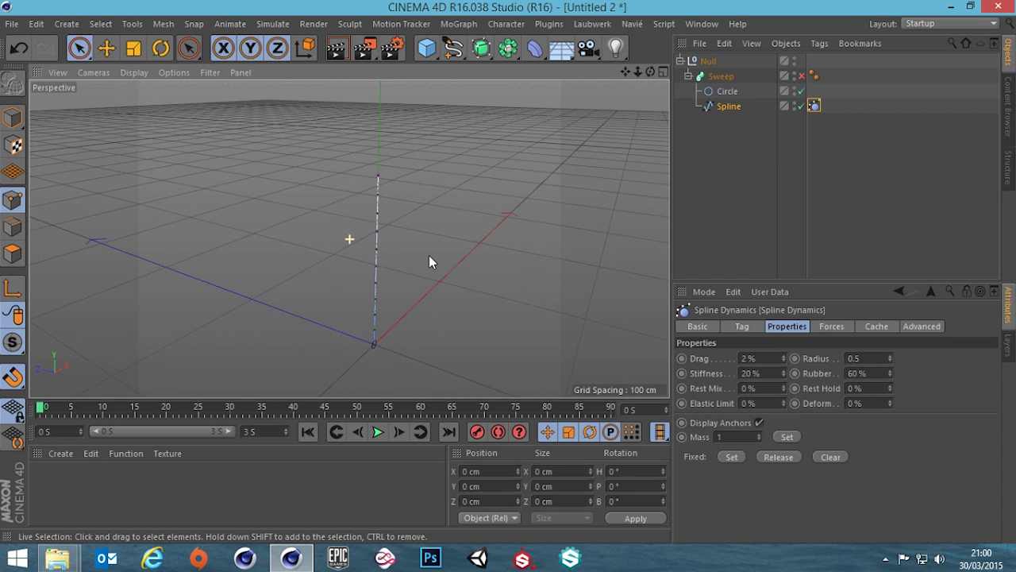
Review the parent Null and the Spline Dynamics properties to see how the fixed point relates to the Null.
left_click(709, 62)
left_click(728, 106)
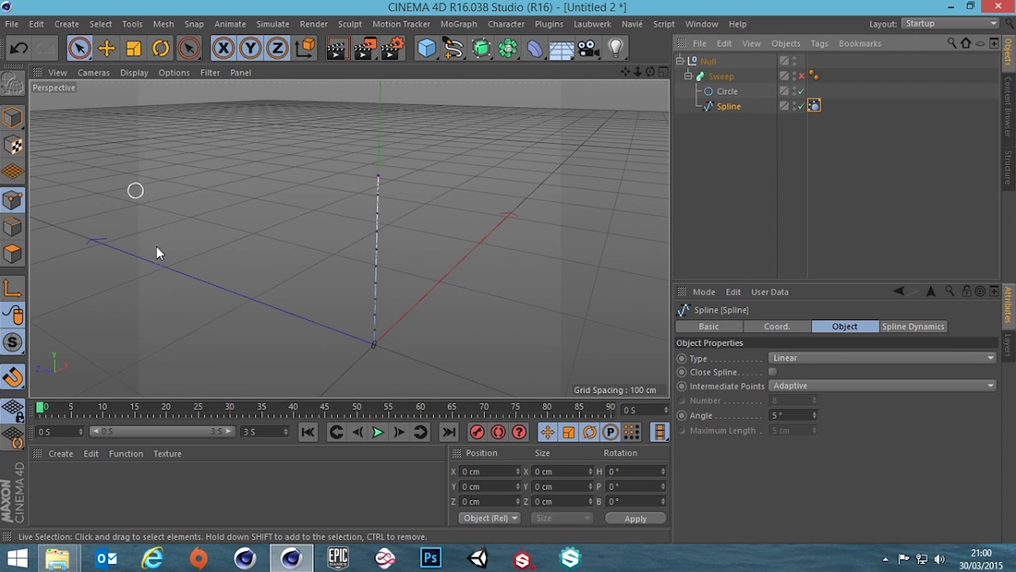
left_click(708, 61)
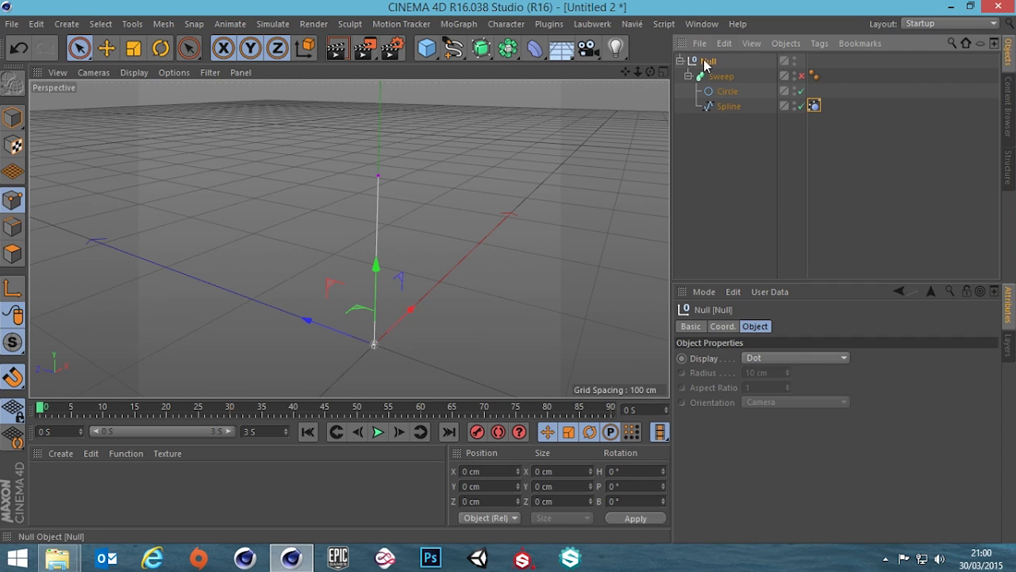
left_click(814, 106)
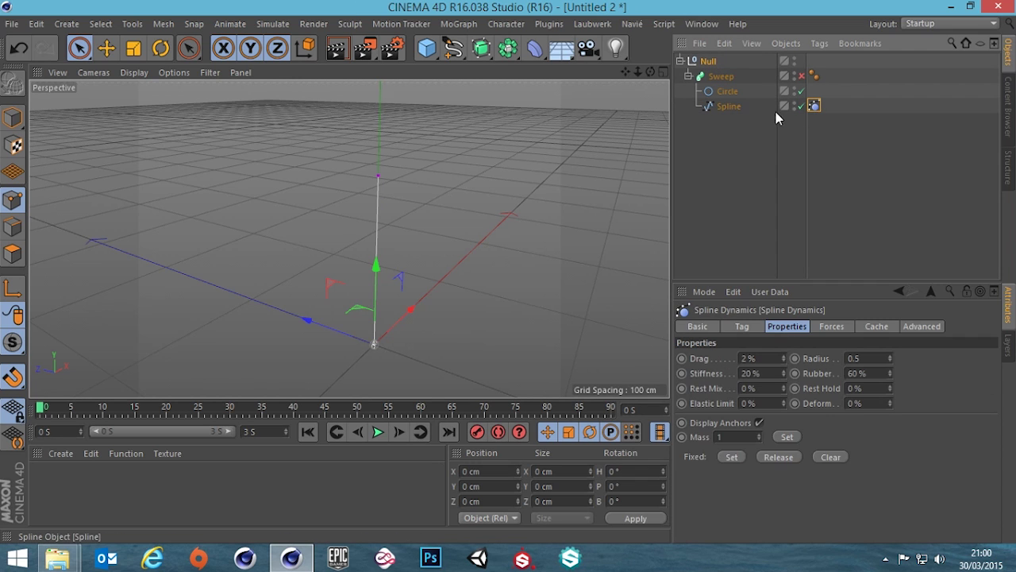
left_click(708, 61)
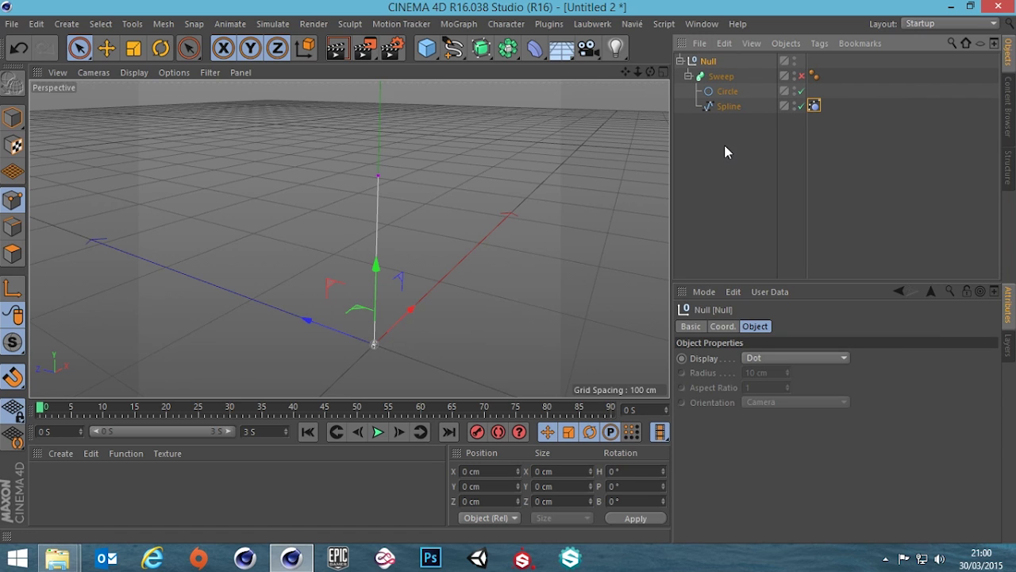
left_click(814, 106)
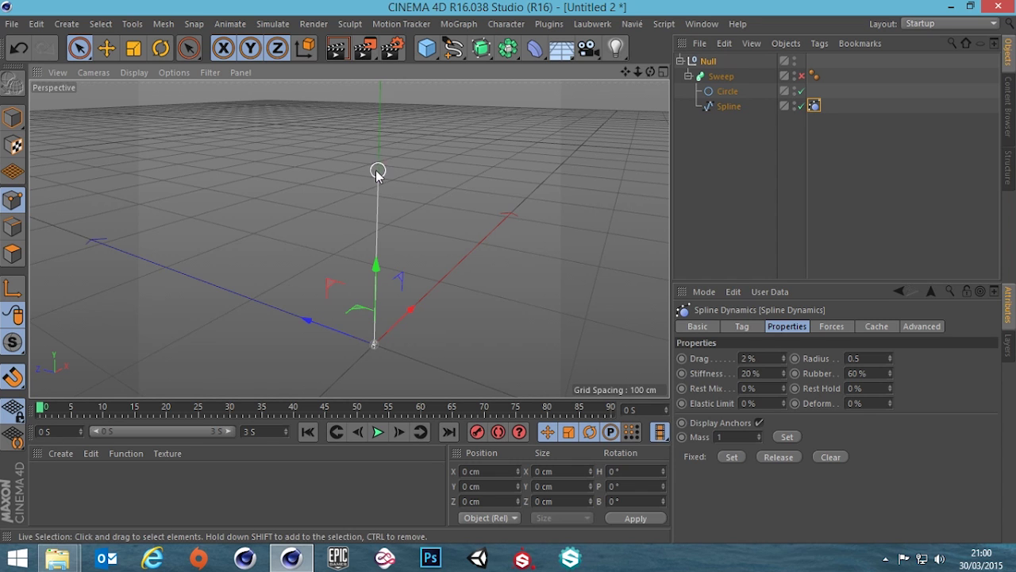
left_click(705, 61)
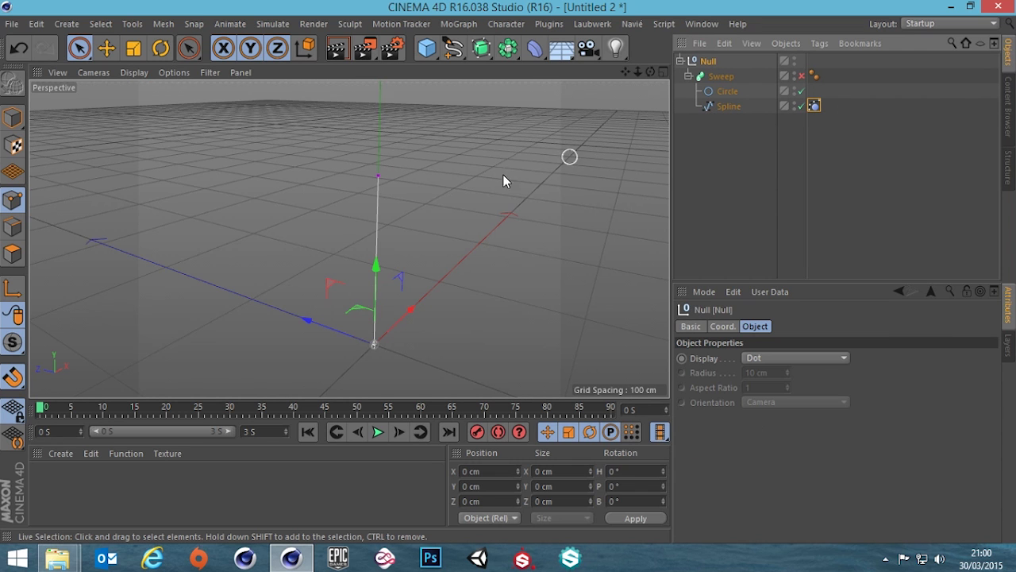
Test moving the Null along its Z axis with the anchored spline inside, and undo the move.
scroll(384, 210, "up", 2)
scroll(384, 204, "down", 5)
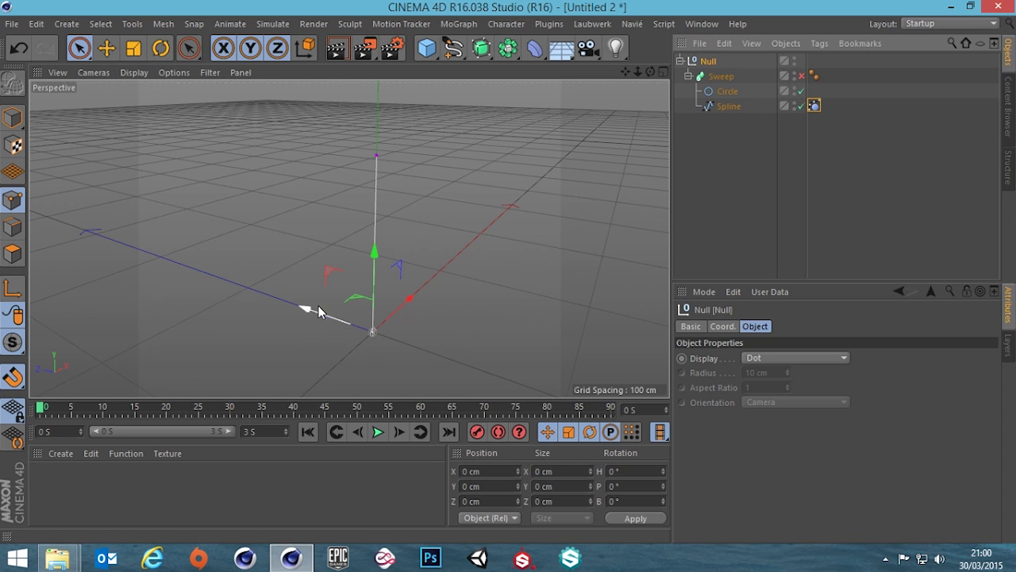
left_click_drag(312, 317, 386, 318)
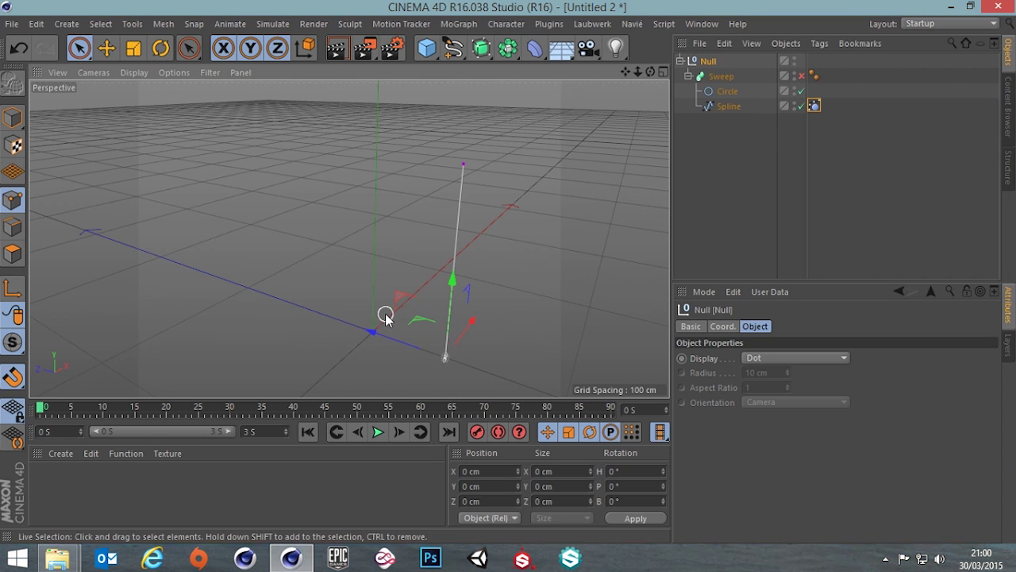
key("ctrl+z")
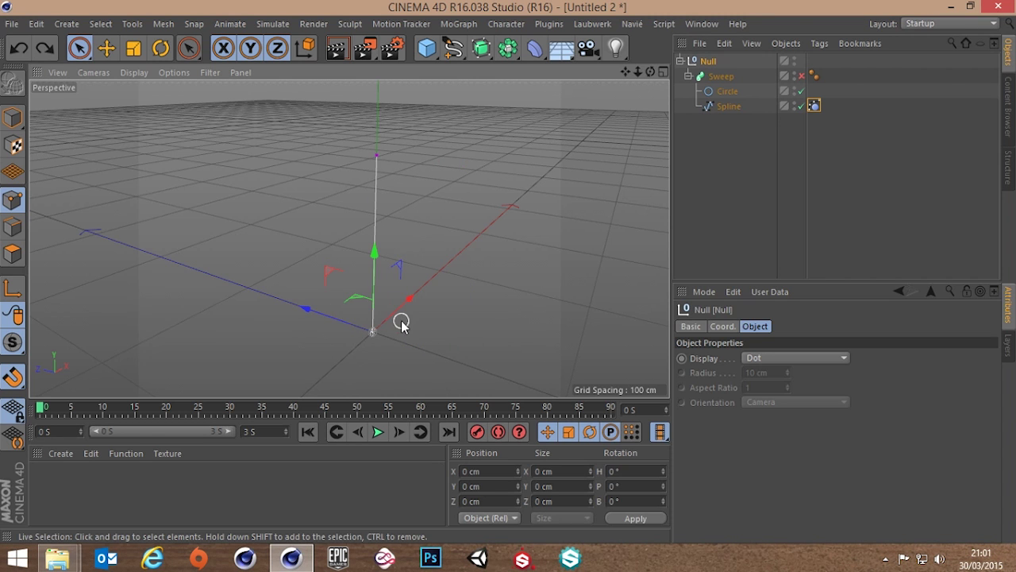
Start the simulation with the Null selected, and extend the timeline's end time to 30 s.
left_click(755, 174)
left_click(708, 62)
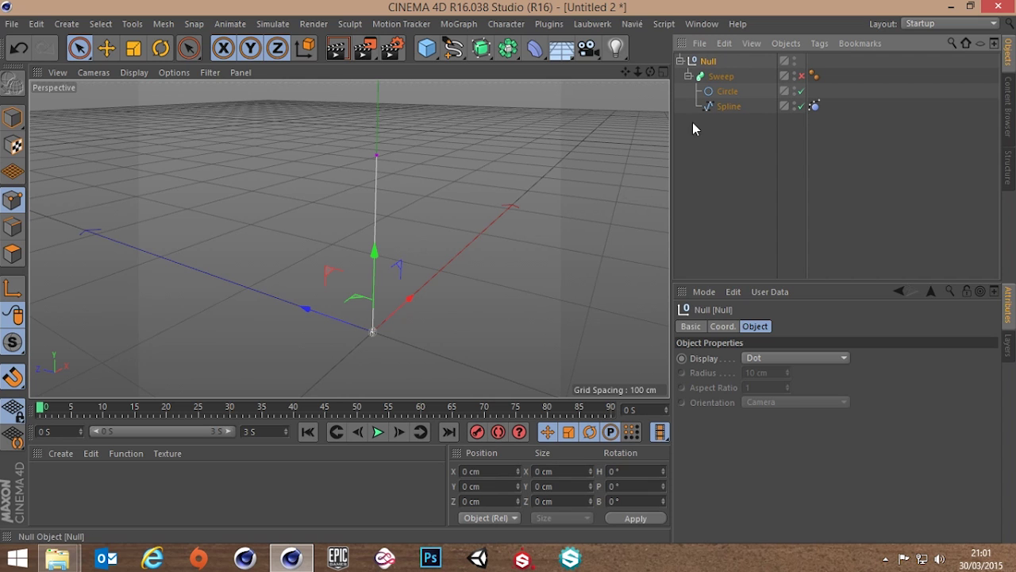
left_click(377, 431)
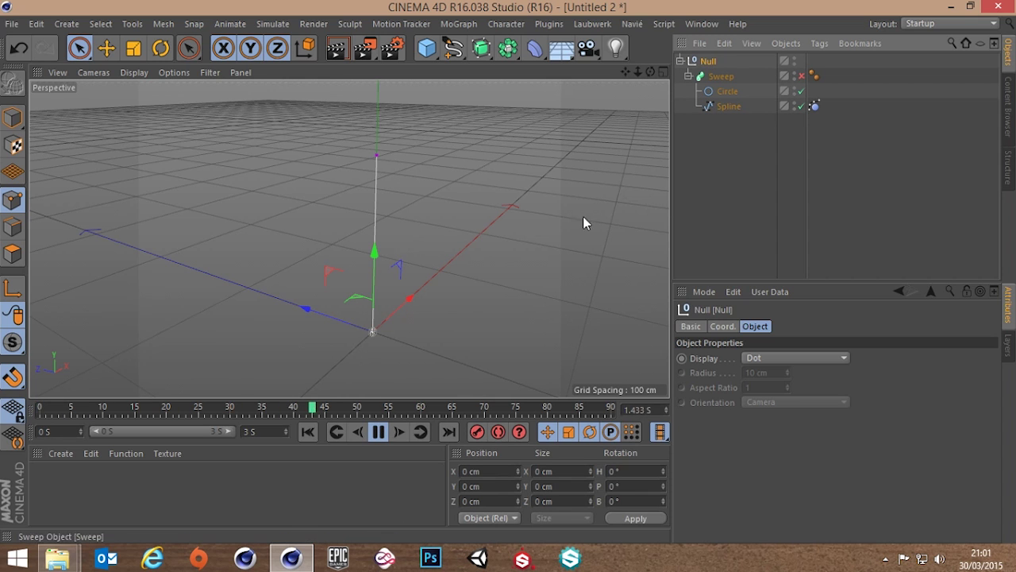
left_click(251, 428)
type("30")
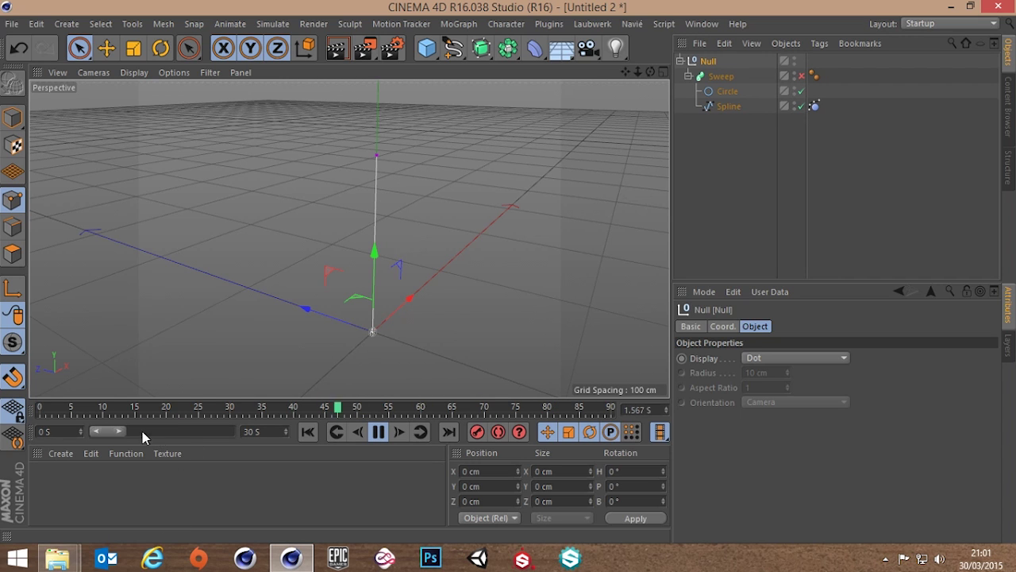
key("Return")
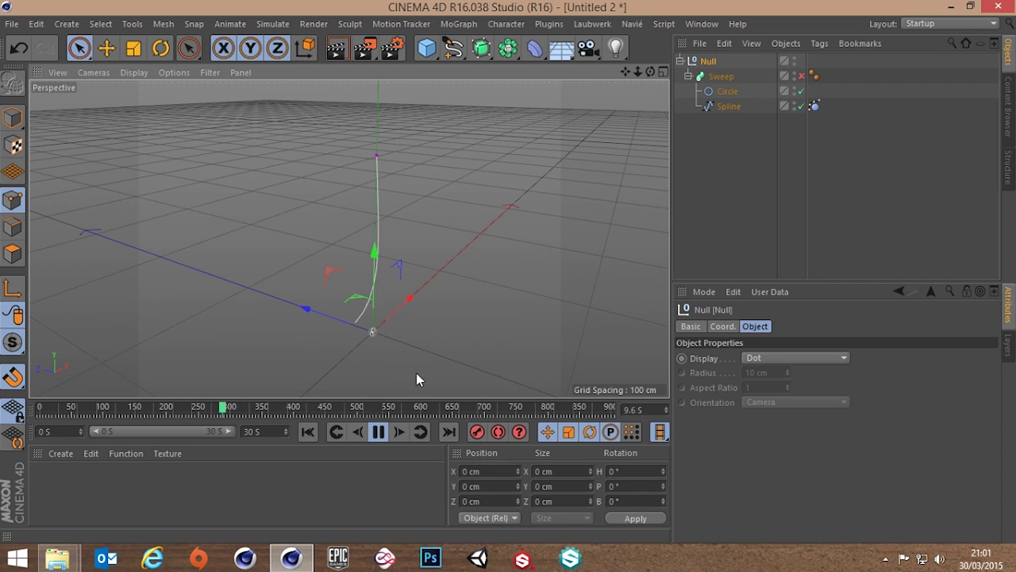
Test the spline's swing by moving the Null during playback, undo the move, and return to frame 0.
scroll(348, 317, "up", 1)
scroll(349, 321, "up", 1)
left_click_drag(358, 337, 335, 384)
left_click(378, 431)
left_click(306, 432)
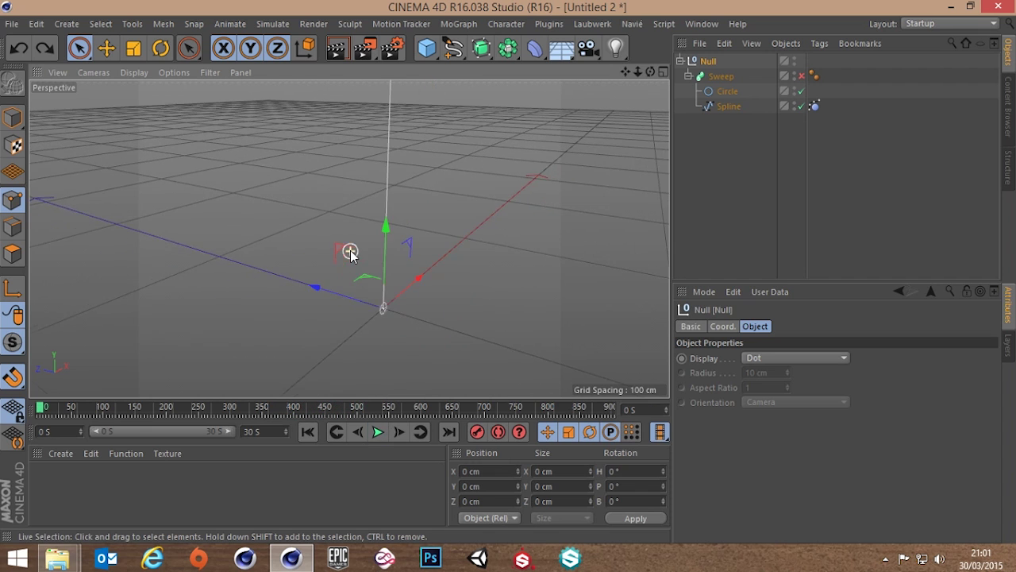
Set the Spline's Intermediate Points to Uniform and its Type to B-Spline.
left_click(725, 109)
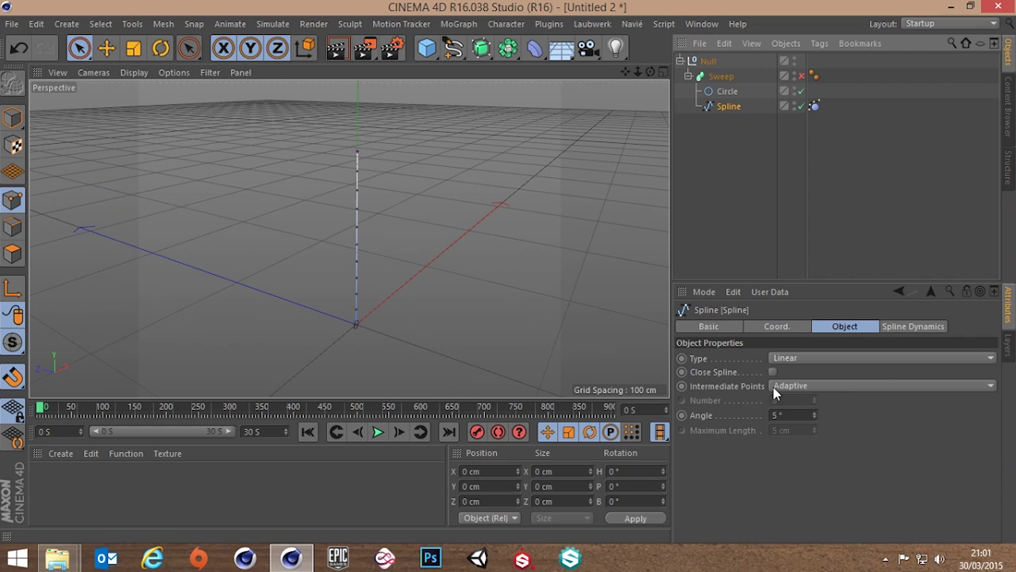
left_click(790, 359)
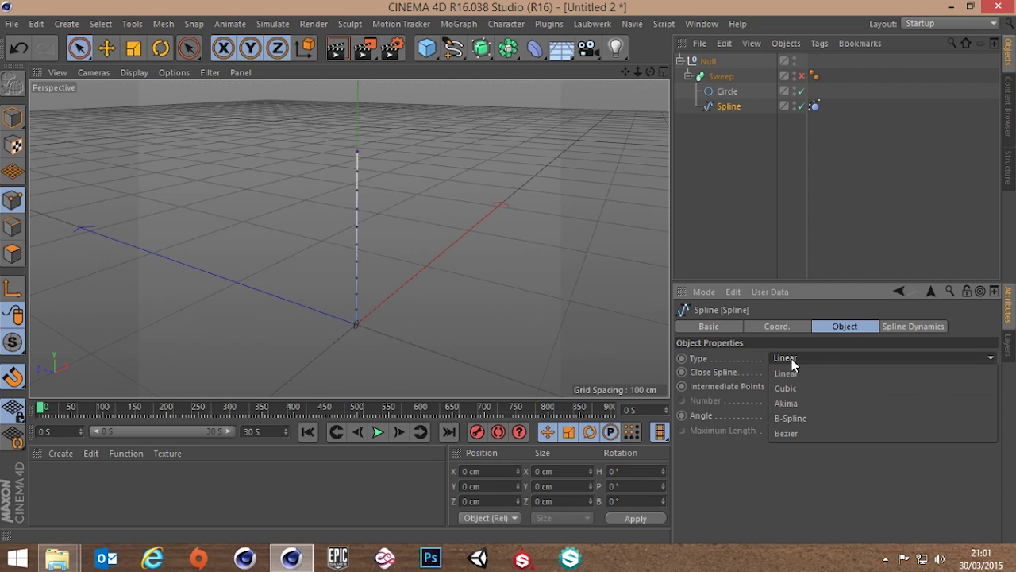
left_click(791, 363)
left_click(795, 385)
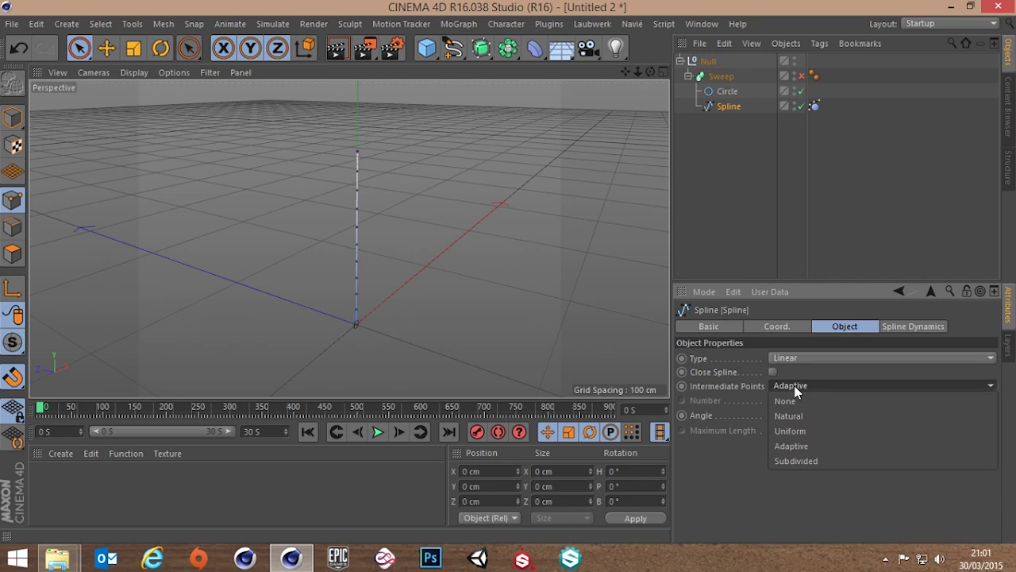
left_click(793, 432)
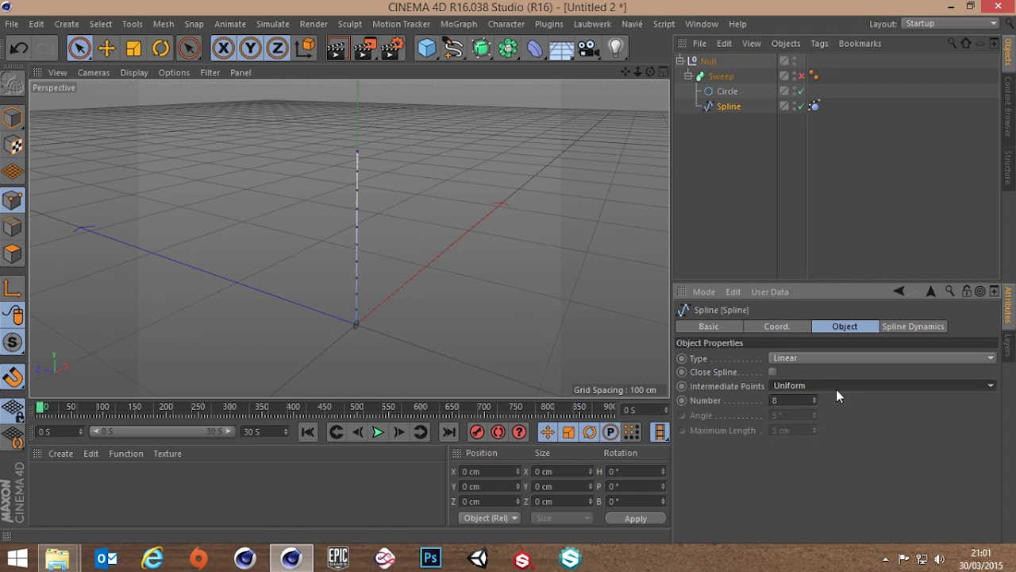
left_click(801, 386)
left_click(801, 386)
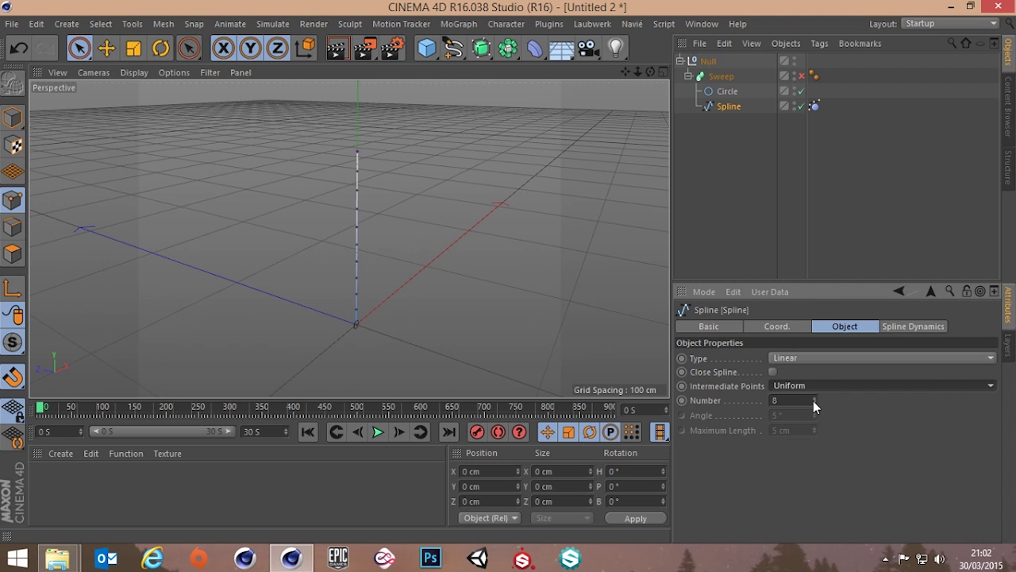
left_click(797, 358)
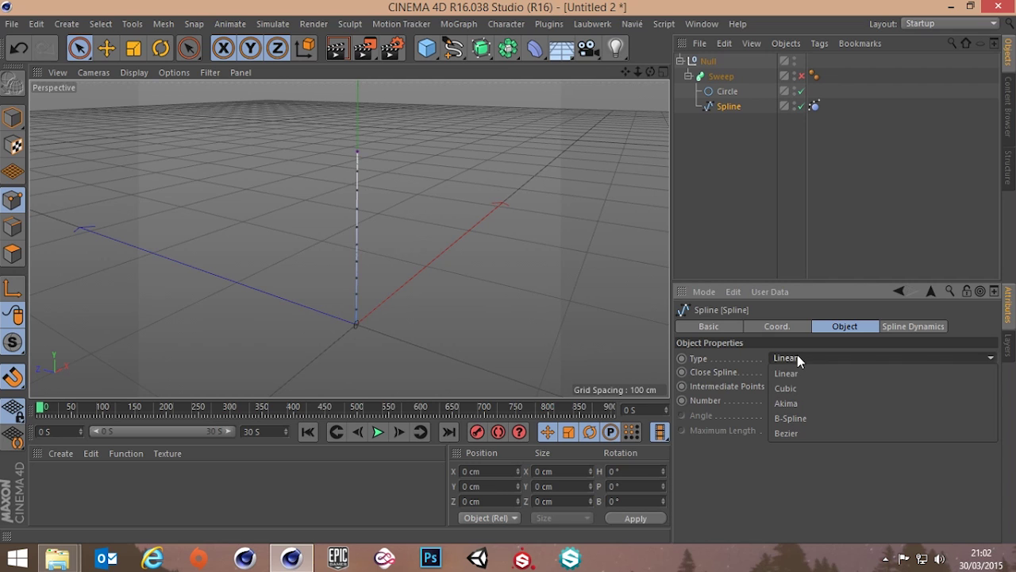
left_click(791, 419)
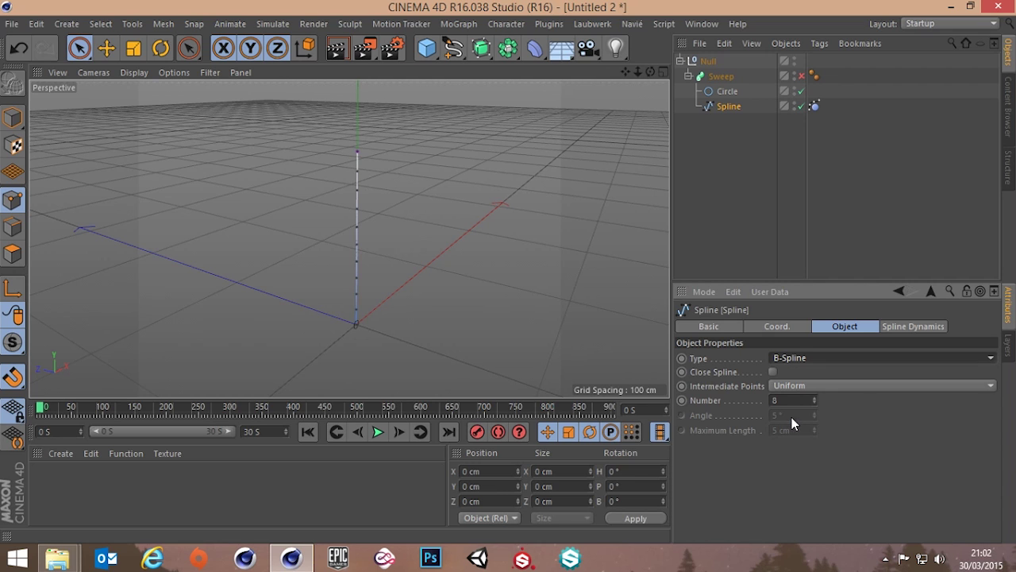
Play the simulation while moving the Null to test the B-Spline's swing, rewind to frame 0, and undo the move.
left_click(713, 60)
left_click(378, 431)
left_click_drag(296, 302, 292, 366)
left_click(377, 431)
left_click(308, 433)
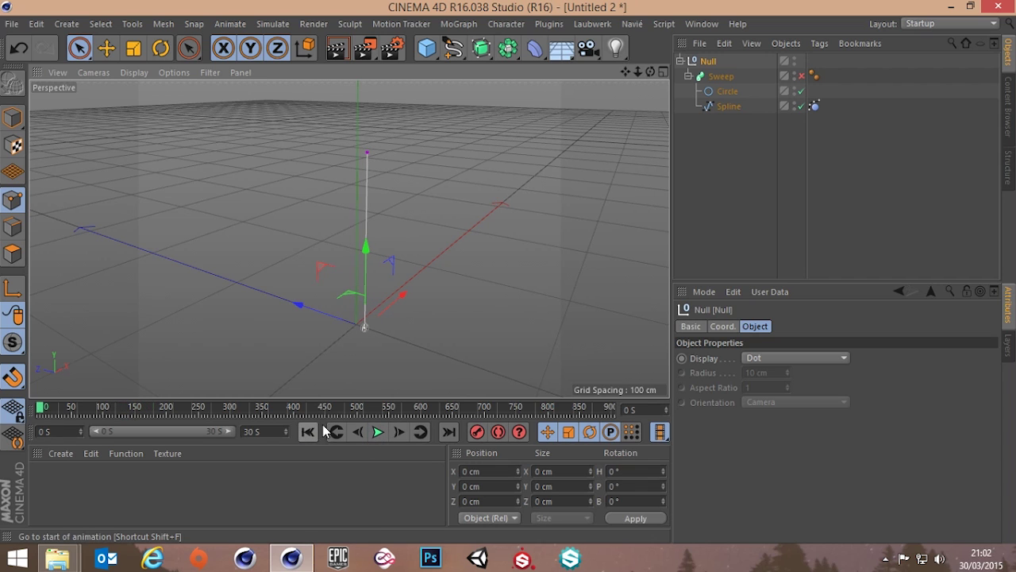
key("ctrl+z")
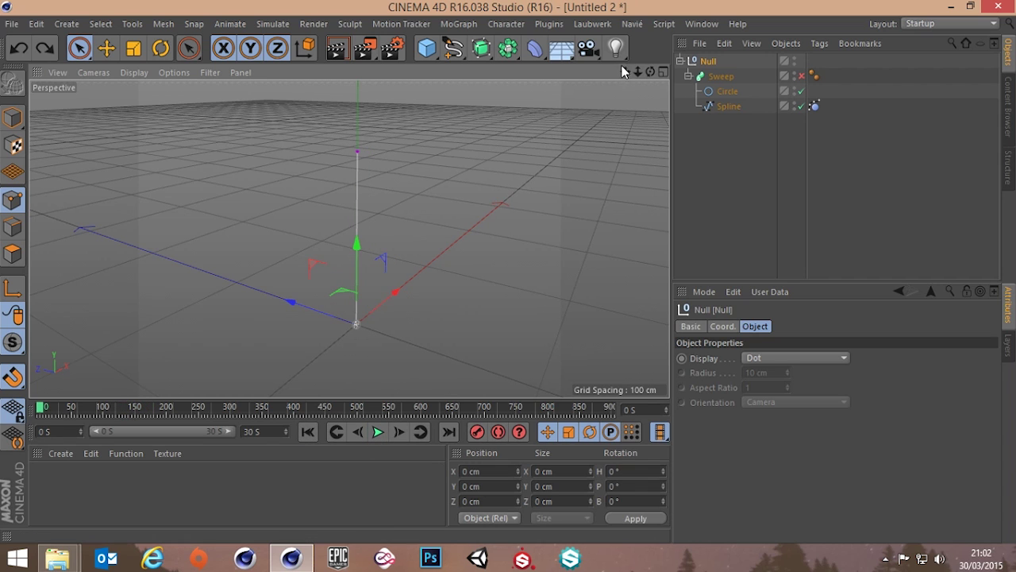
Re-enable the Sweep generator to bring back the tube, and inspect its mesh.
left_click(724, 76)
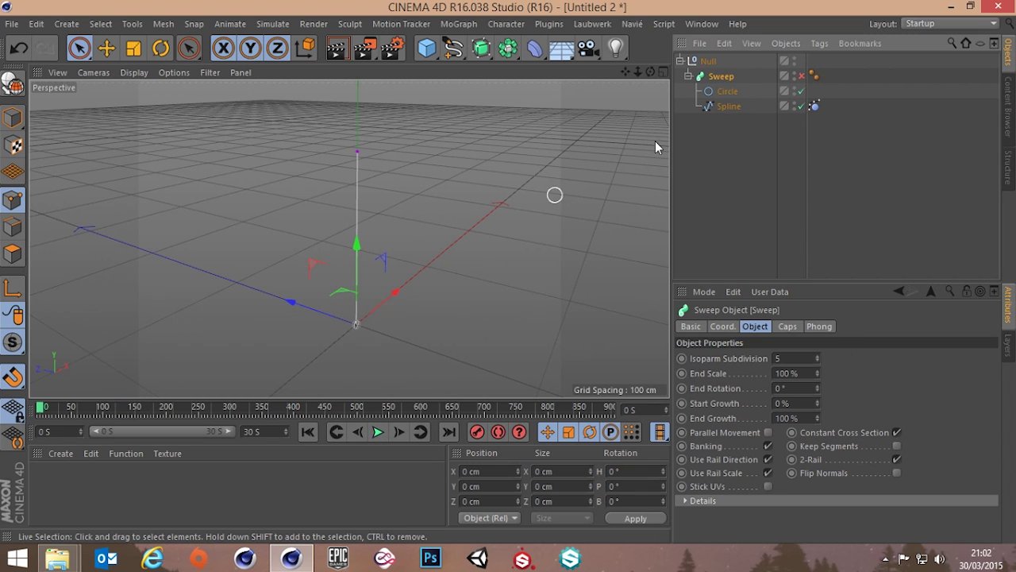
left_click(800, 76)
scroll(367, 221, "up", 5)
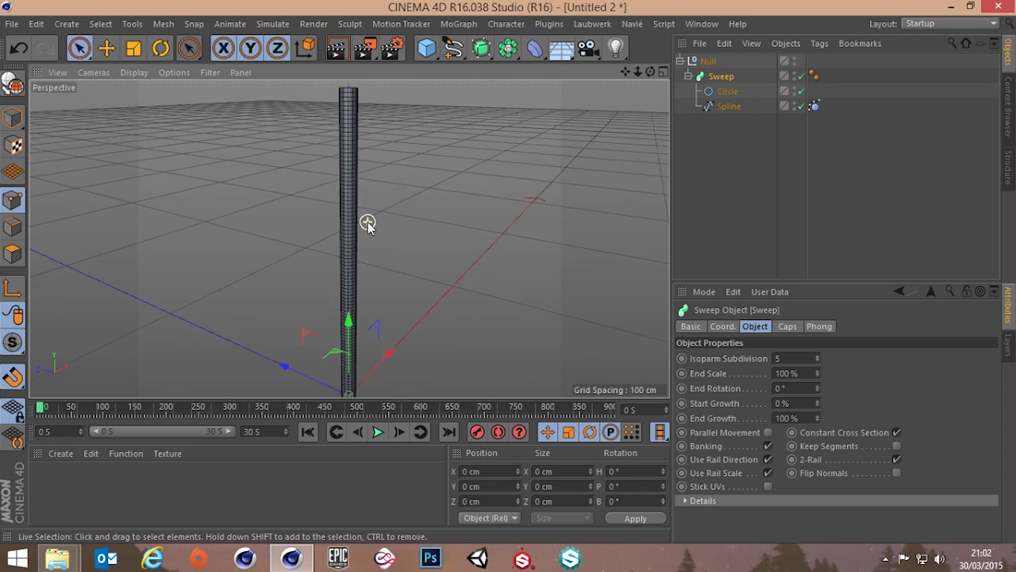
scroll(374, 205, "down", 3)
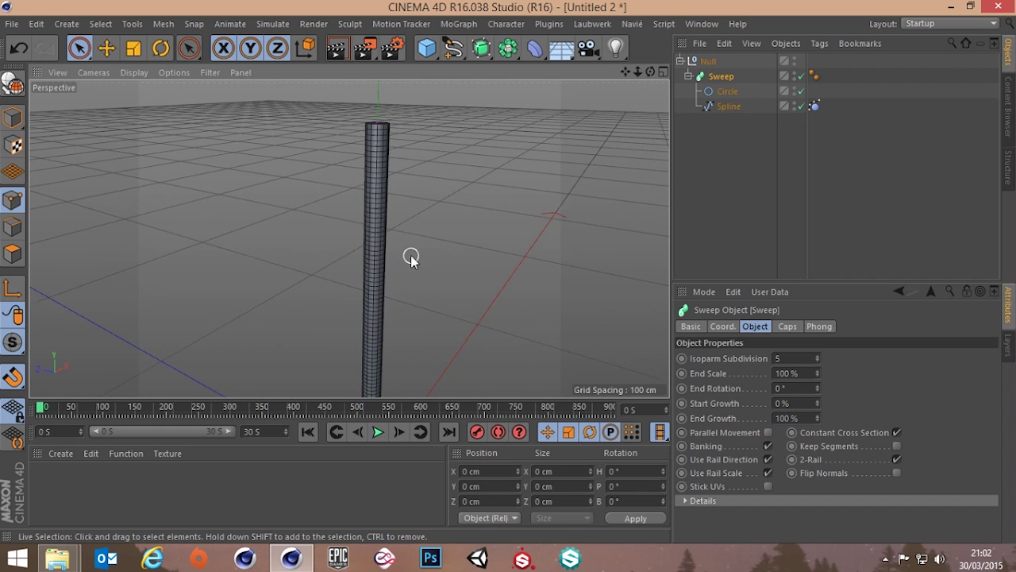
scroll(411, 254, "down", 3)
Review the Sweep's coordinate, caps, phong and object properties.
left_click(758, 330)
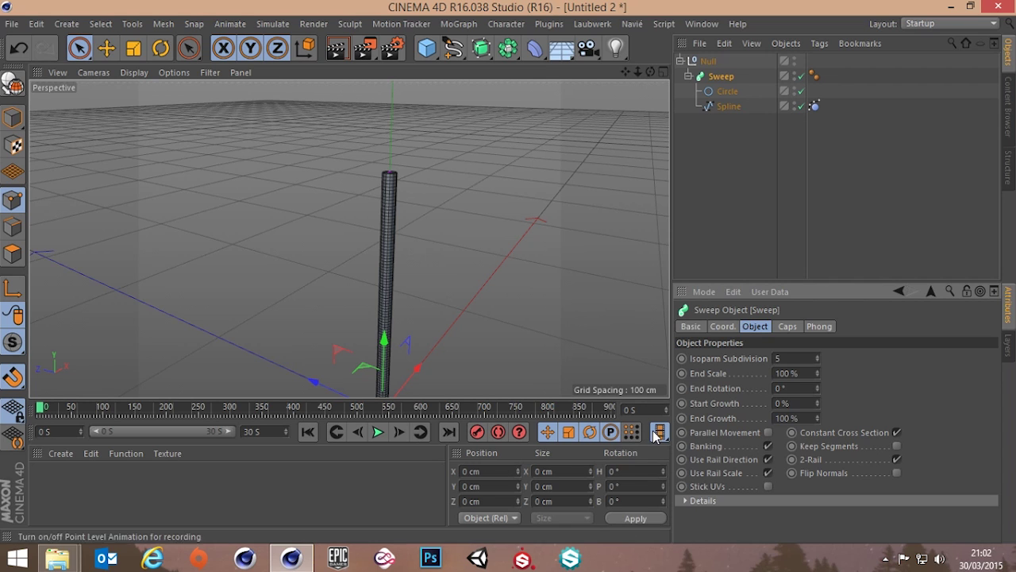
left_click(731, 328)
left_click(755, 329)
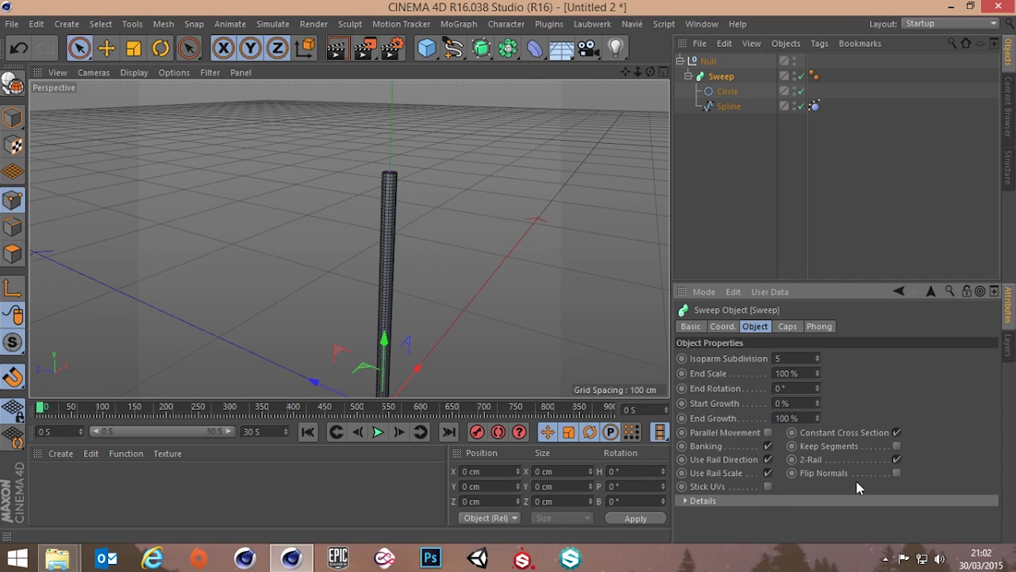
left_click(791, 327)
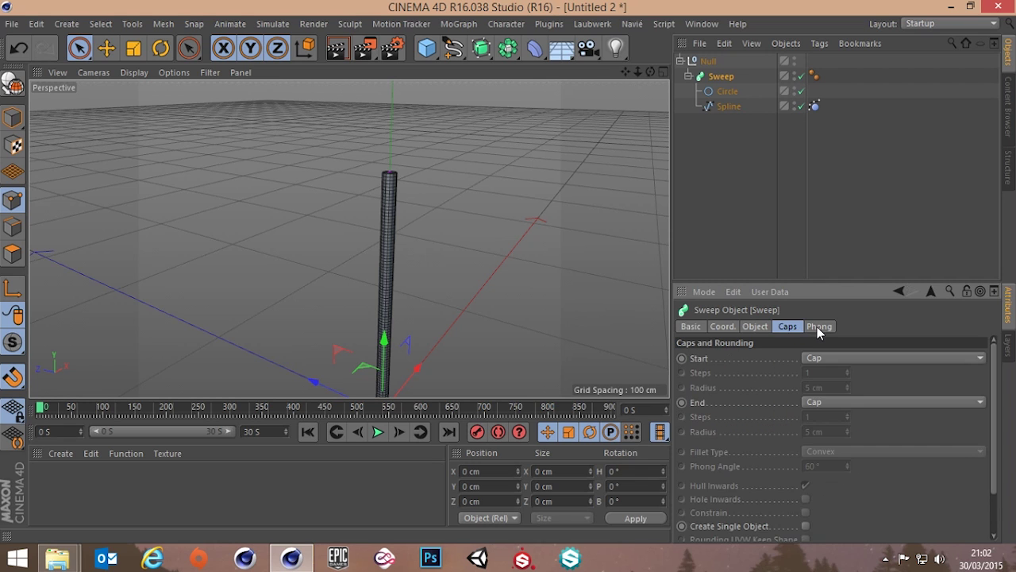
left_click(817, 326)
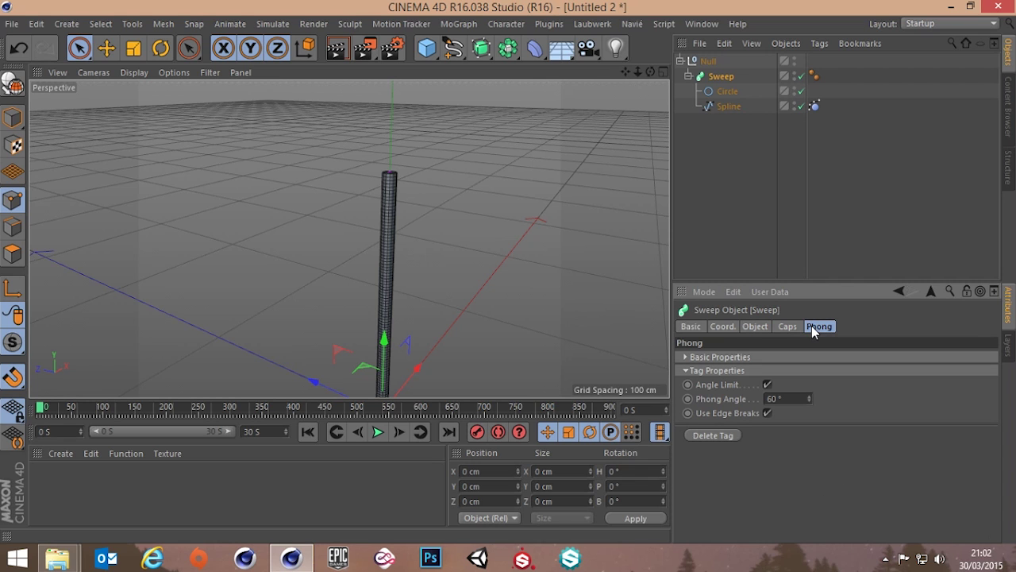
left_click(753, 328)
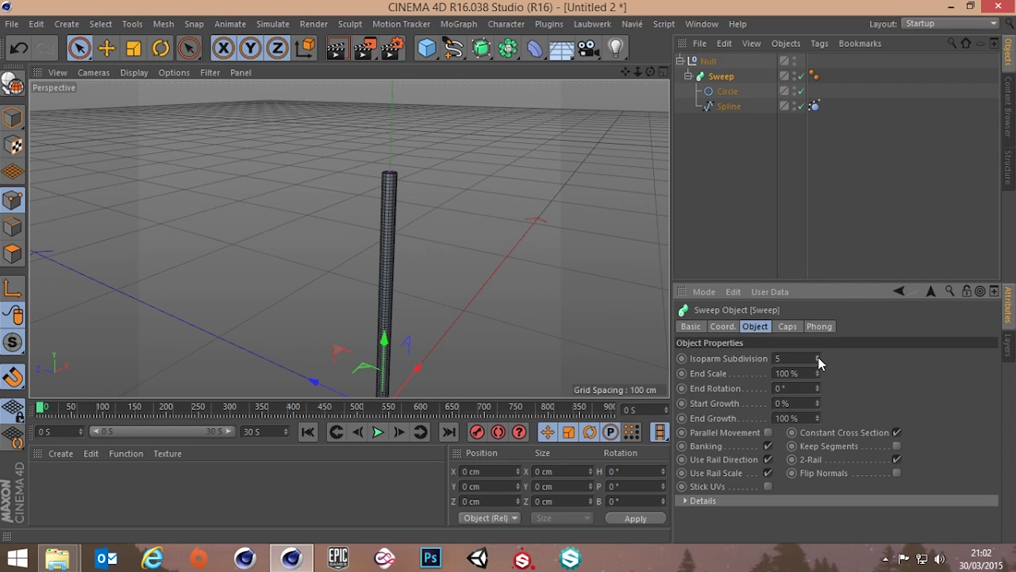
Play the simulation while moving the Sweep along its Z axis, undo the move, and return to frame 0.
scroll(434, 289, "down", 2)
scroll(435, 290, "down", 1)
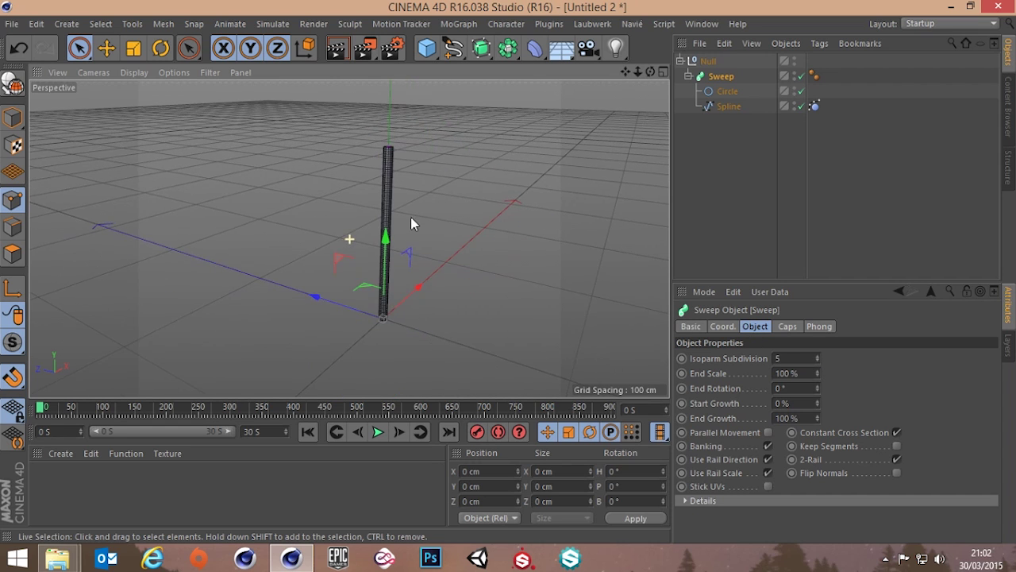
left_click(378, 431)
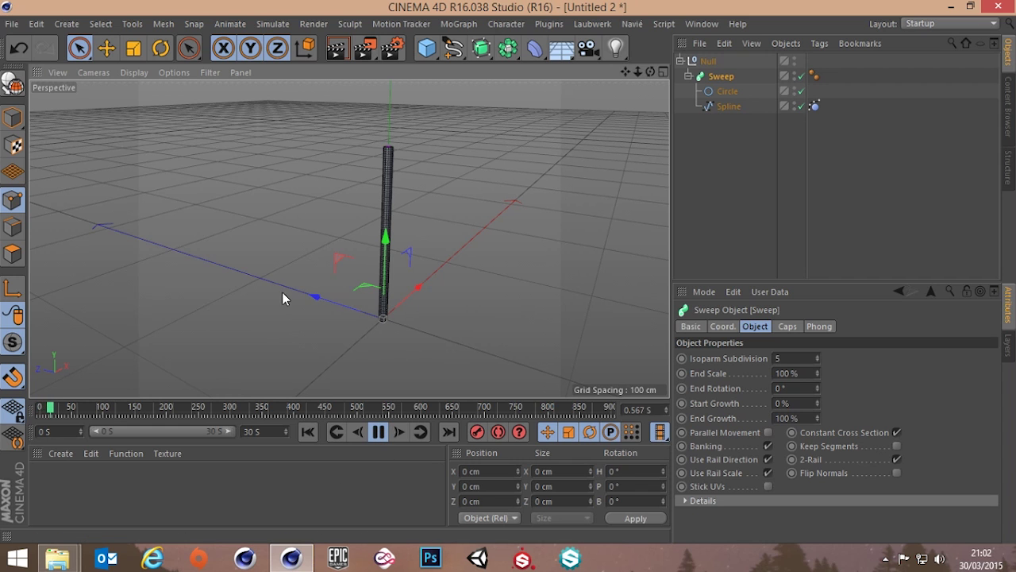
left_click_drag(319, 297, 343, 299)
mouse_move(401, 317)
left_mouse_down()
mouse_move(319, 322)
mouse_move(392, 334)
left_mouse_up()
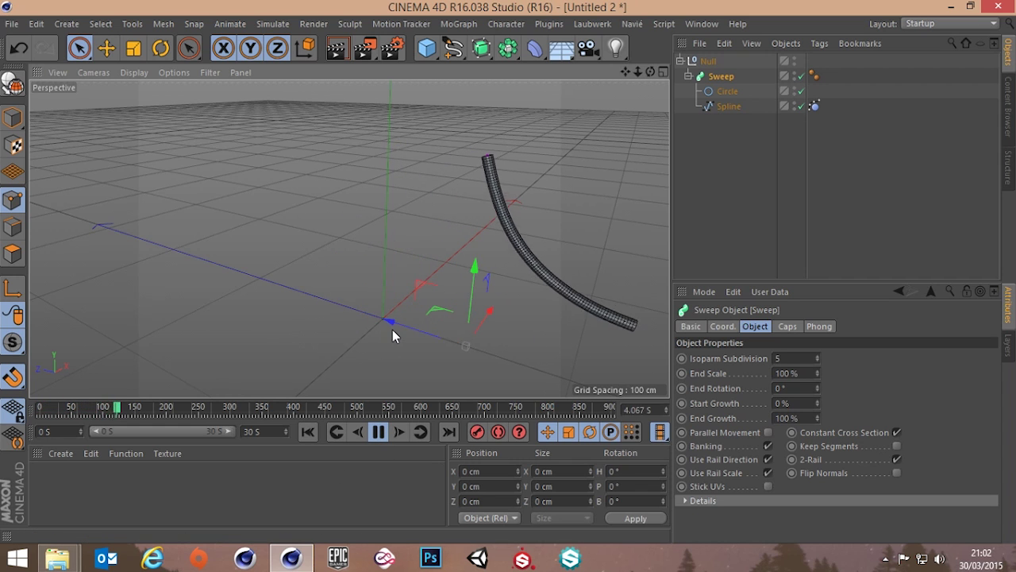
left_click(383, 434)
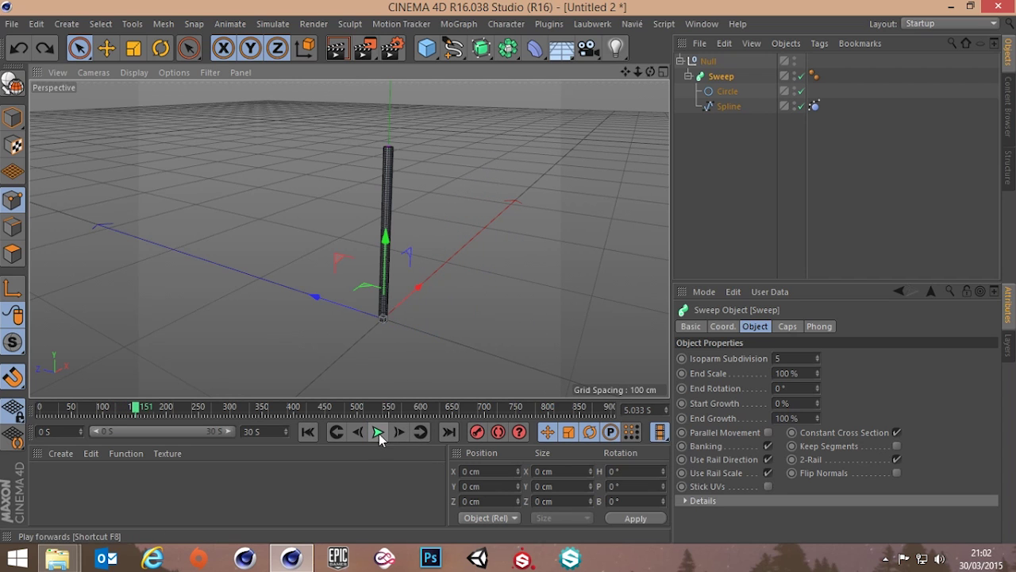
left_click(308, 431)
Add a Cube primitive at the tube's base, keeping it outside and below the Null in the object hierarchy.
left_click(739, 154)
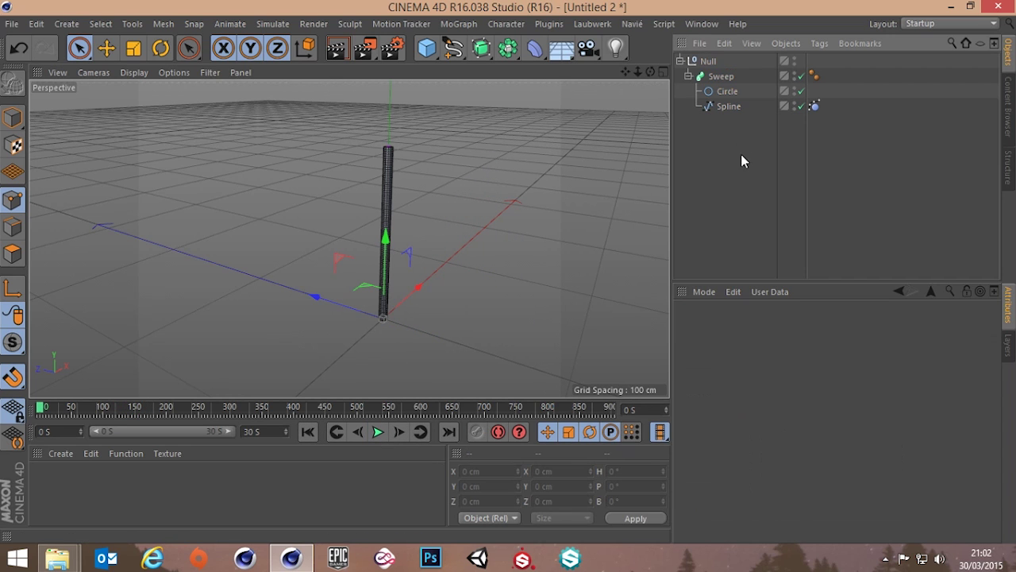
left_click(706, 62)
left_click(739, 160)
mouse_move(379, 239)
left_mouse_down("alt")
mouse_move(369, 185)
mouse_move(372, 222)
left_mouse_up("alt")
scroll(366, 290, "up", 5)
scroll(373, 222, "down", 8)
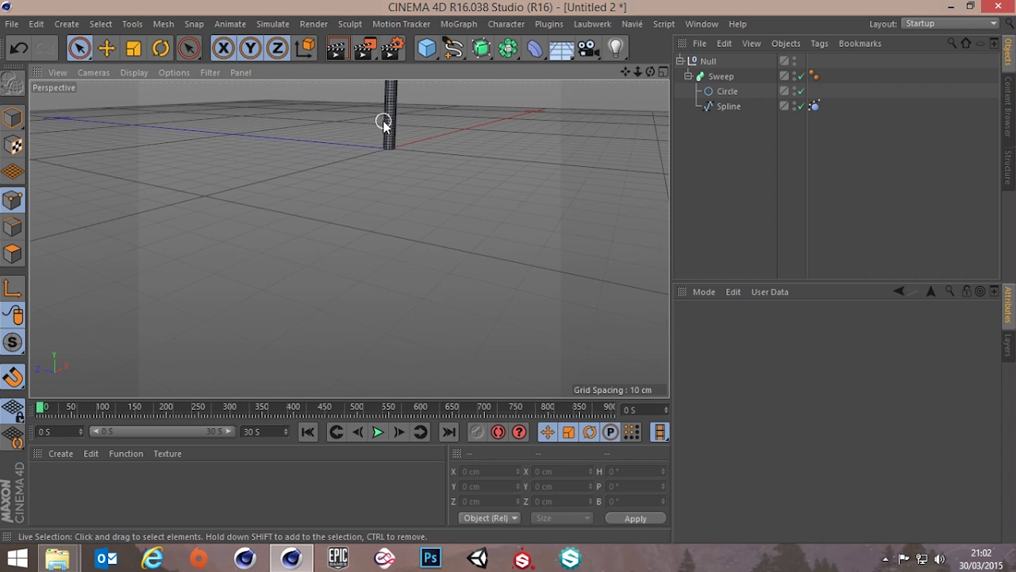
left_click_drag(426, 48, 560, 70)
left_click_drag(710, 61, 730, 194)
scroll(411, 250, "down", 3)
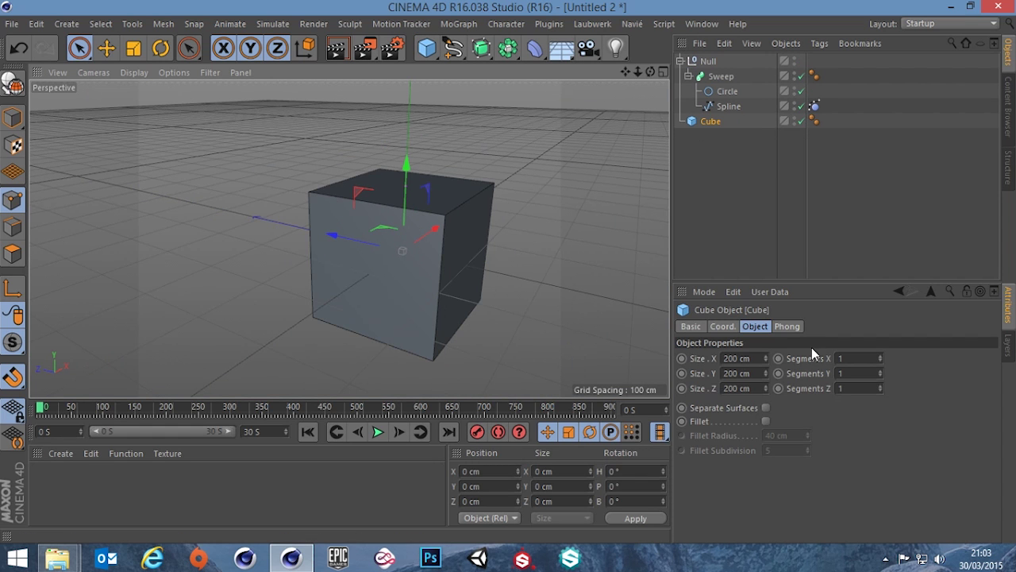
Set the Cube's X, Y and Z sizes to 25 cm each.
left_click(758, 359)
type("25")
key("Tab")
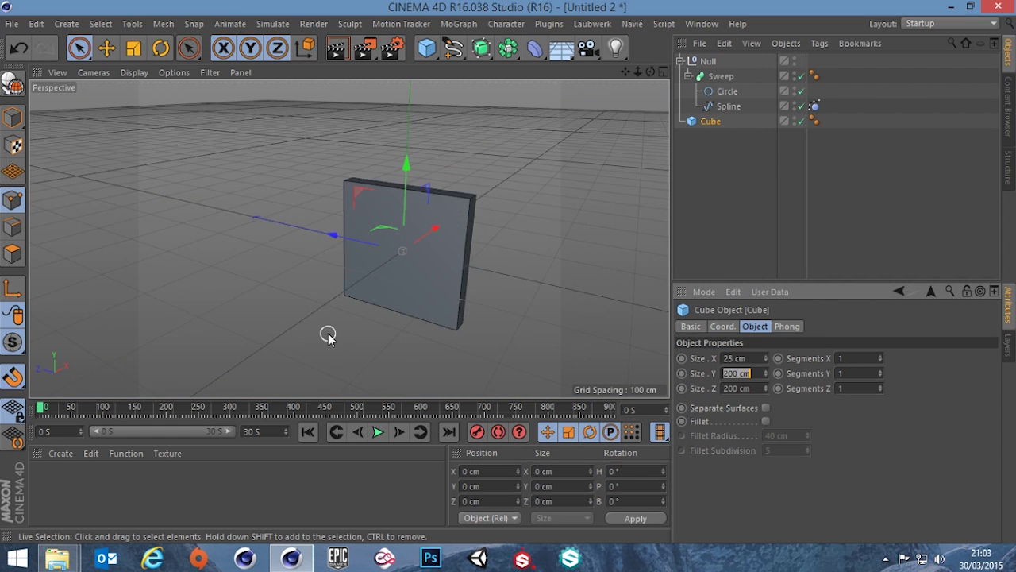
type("25")
key("Tab")
type("25")
key("Tab")
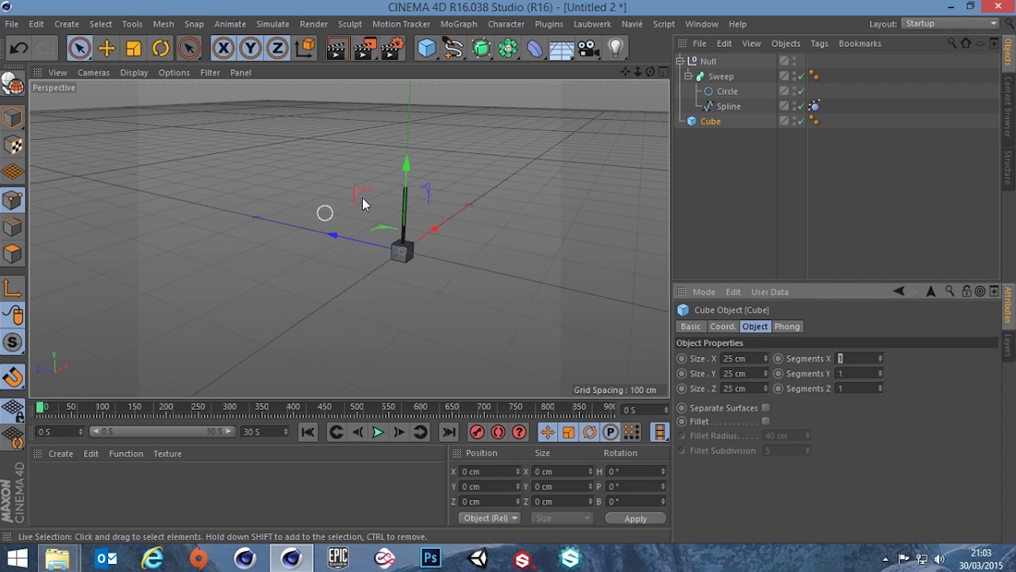
Try lowering the Cube along its Y axis beneath the tube, and undo the move.
scroll(477, 281, "up", 6)
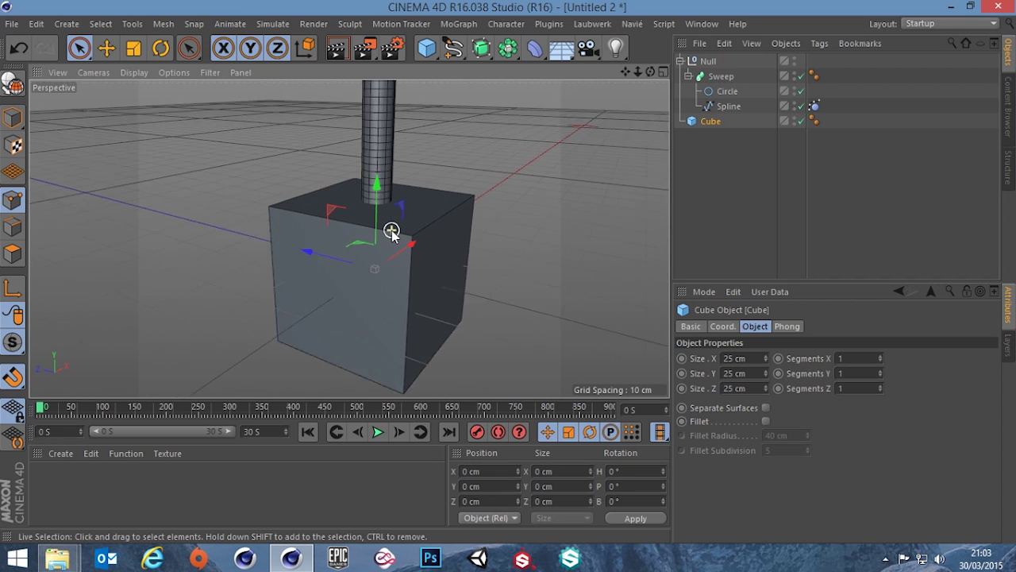
left_click_drag(379, 205, 356, 325)
scroll(373, 261, "down", 5)
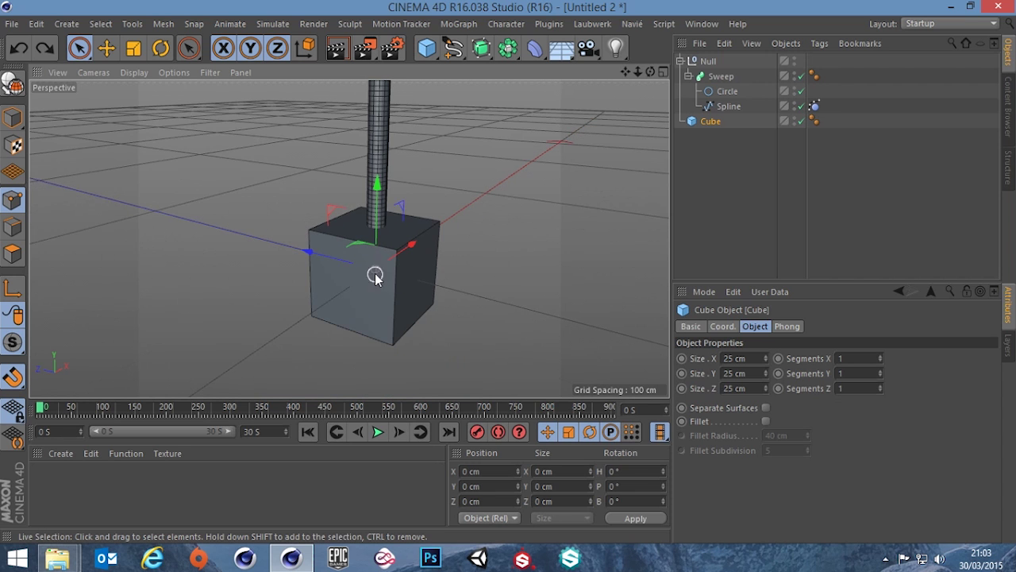
scroll(377, 275, "down", 3)
Set the Cube's Y position to -12.5 cm so its upper face meets the tube's lower end.
mouse_move(363, 238)
left_mouse_down("alt")
mouse_move(355, 213)
mouse_move(418, 229)
mouse_move(451, 212)
mouse_move(391, 229)
mouse_move(377, 253)
left_mouse_up("alt")
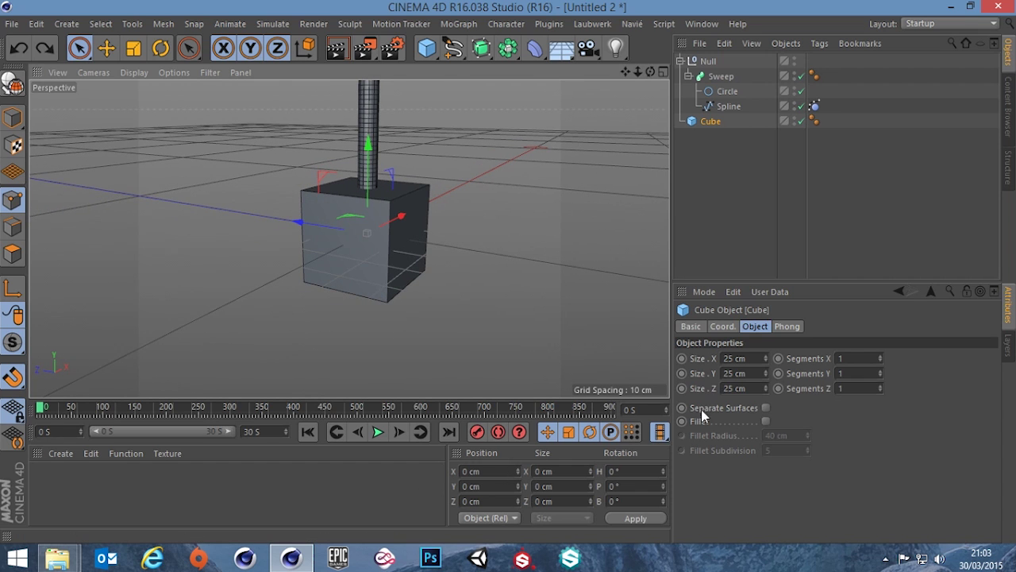
left_click(488, 486)
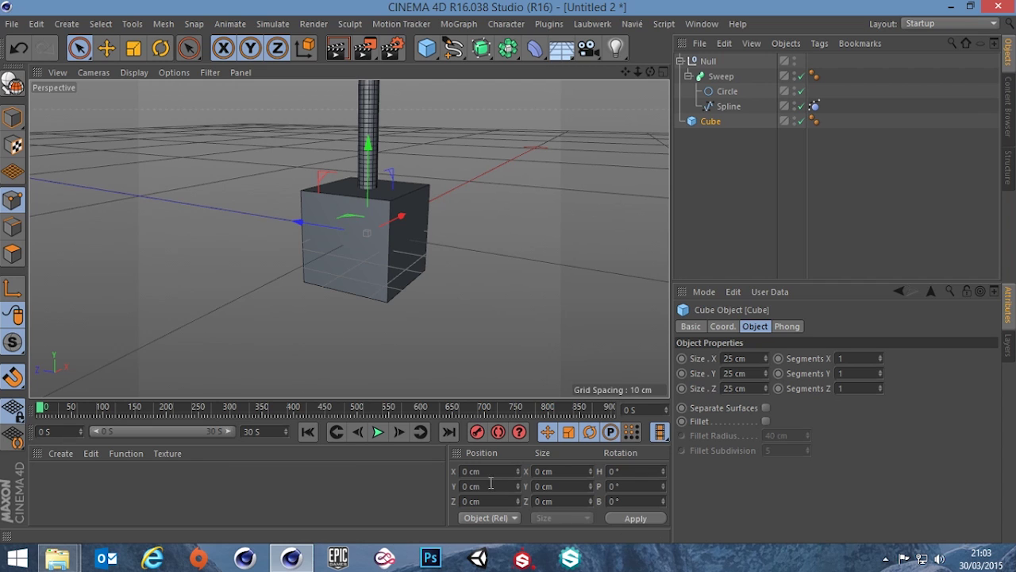
left_click(723, 326)
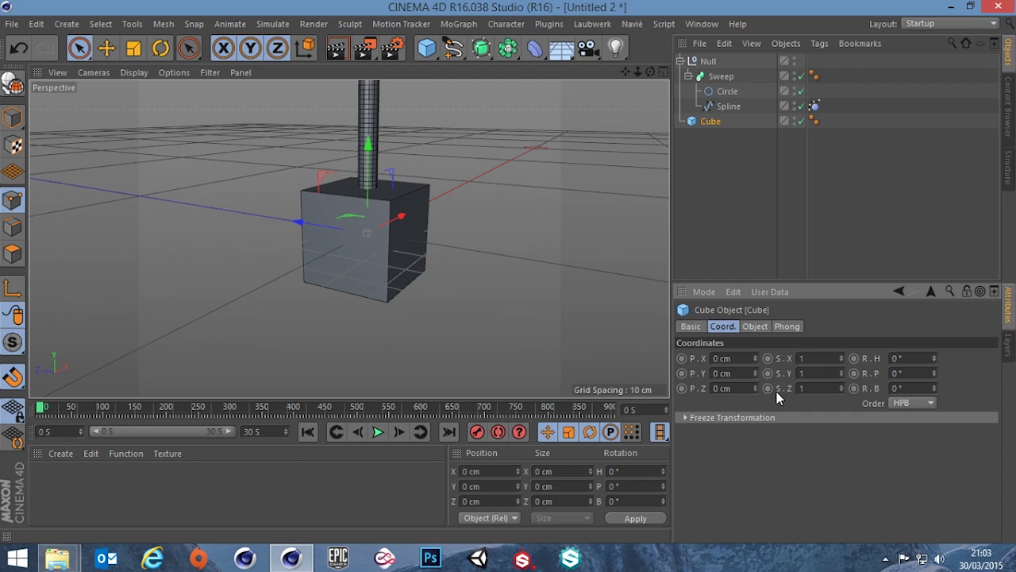
left_click(735, 373)
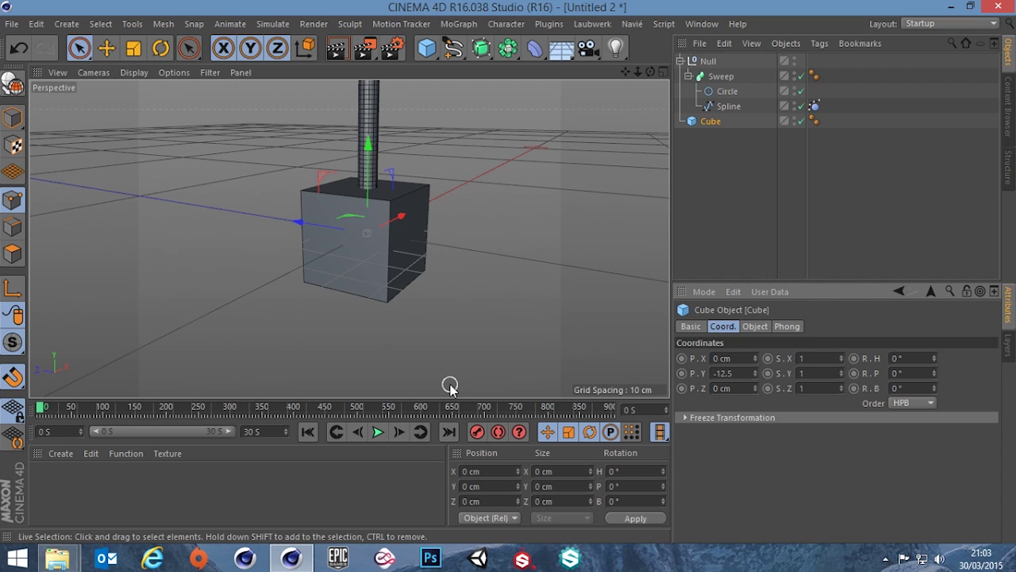
key("Return")
scroll(360, 293, "up", 2)
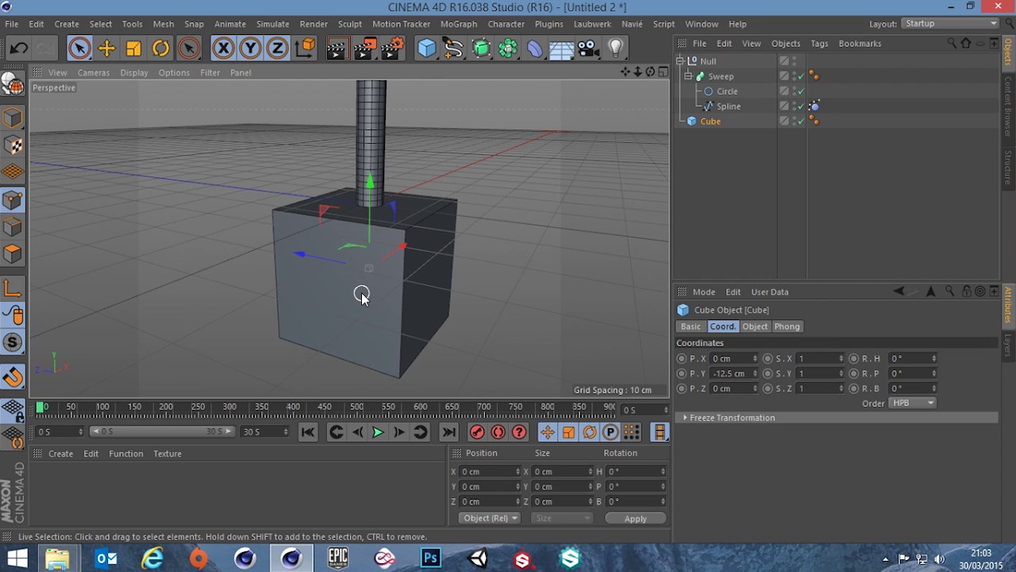
Examine the joint between tube and Cube in Lines display, and restore Gouraud Shading (Lines).
key("n")
key("g")
left_click_drag(370, 294, 413, 284, "alt")
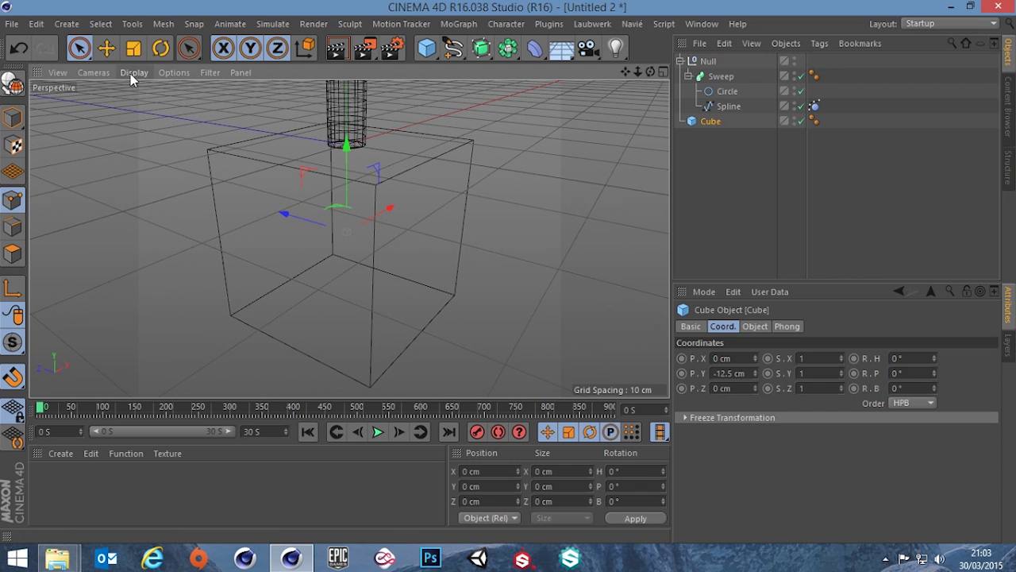
left_click(134, 73)
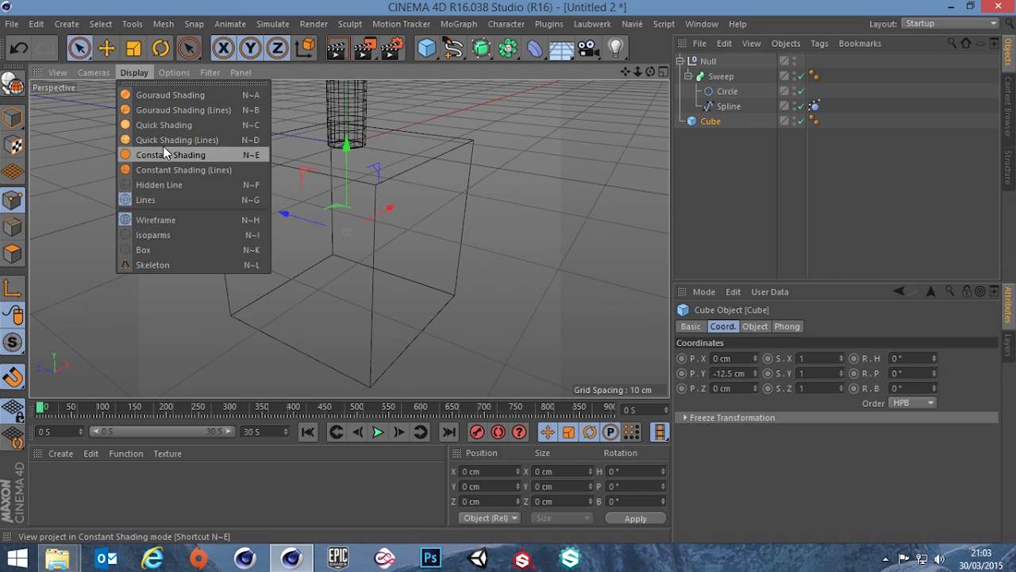
left_click(169, 109)
left_click(133, 72)
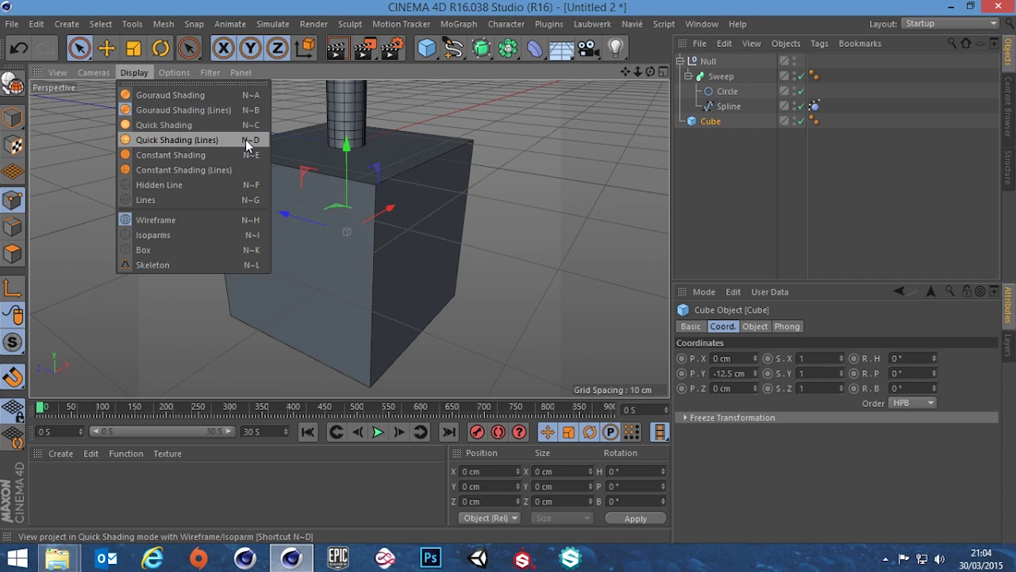
mouse_move(241, 72)
left_click(207, 6)
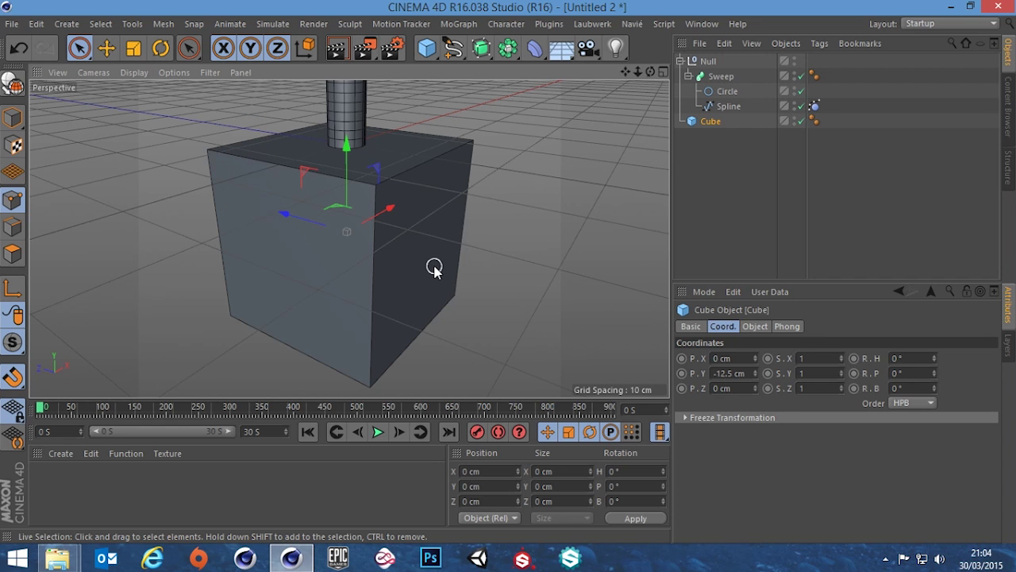
Toggle the viewport to Lines display once more and return it to shaded display.
scroll(434, 269, "down", 5)
key("n")
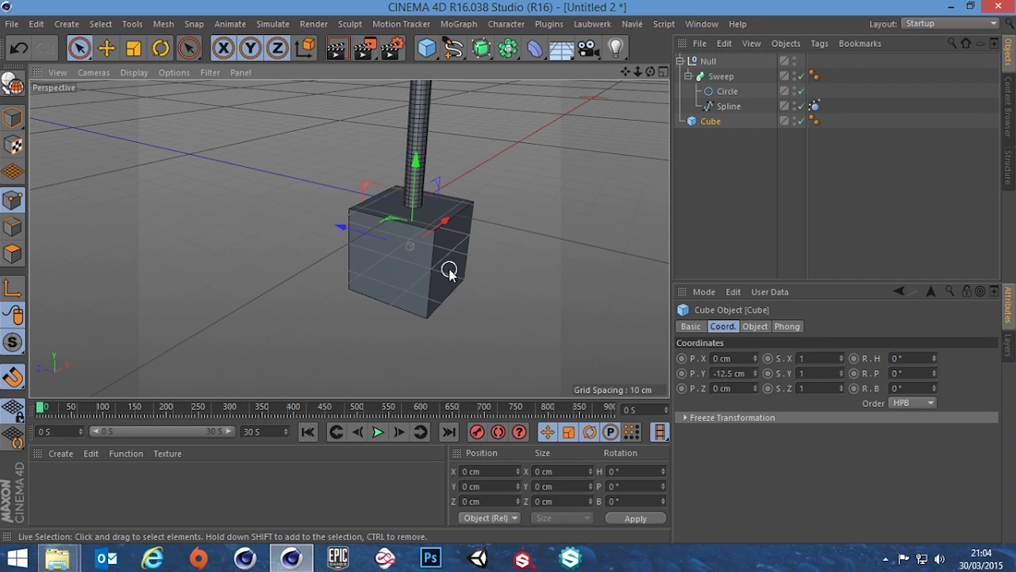
key("g")
key("n")
key("a")
scroll(450, 262, "up", 4)
scroll(405, 234, "down", 3)
left_click_drag(402, 238, 379, 221, "alt")
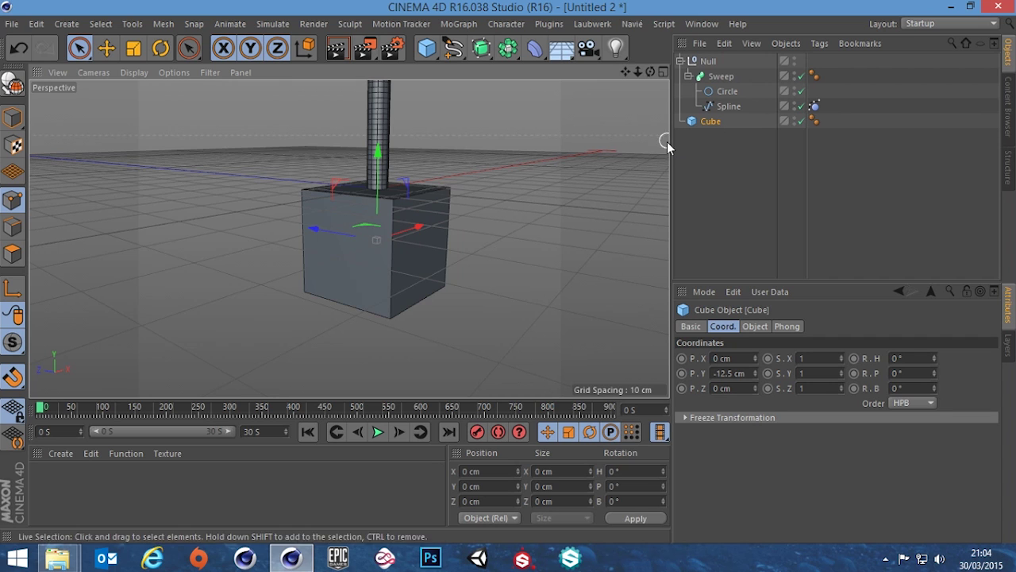
Add a Rigid Body simulation tag to the Cube.
right_click(710, 124)
mouse_move(782, 185)
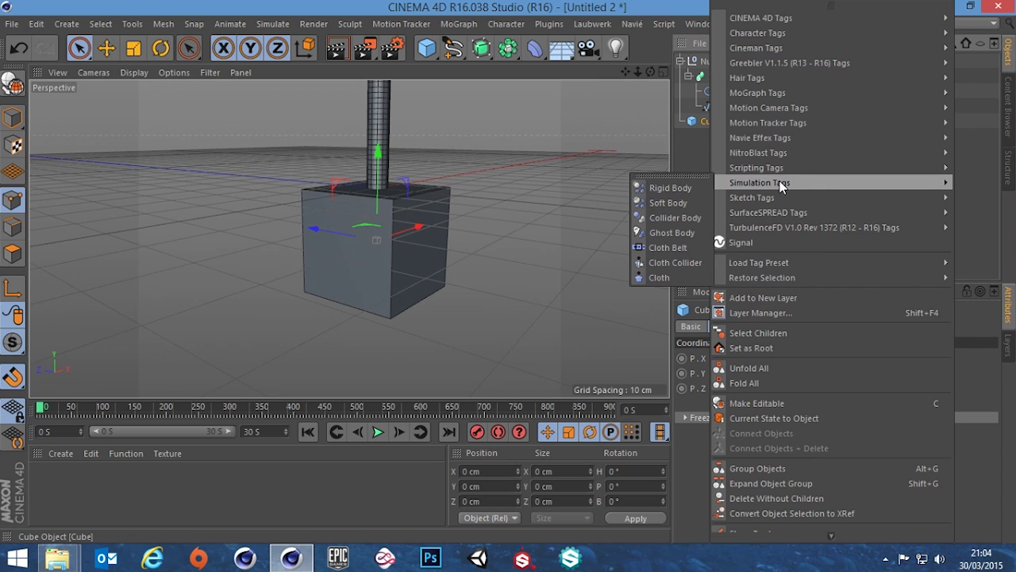
left_click(666, 187)
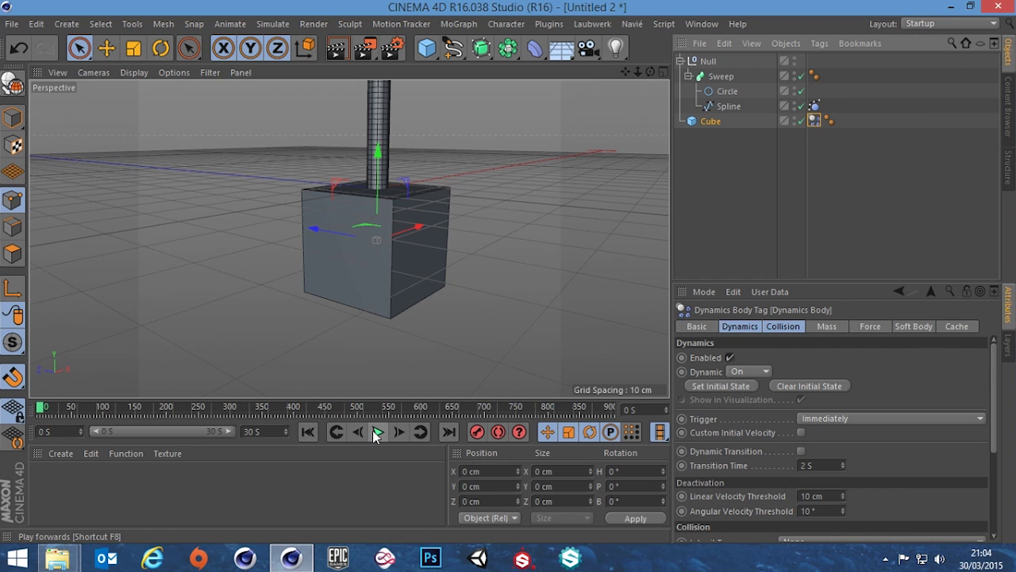
Play the simulation to check how the rigid-body Cube behaves, stop it, and return to frame 0.
scroll(403, 313, "down", 5)
scroll(359, 267, "up", 2)
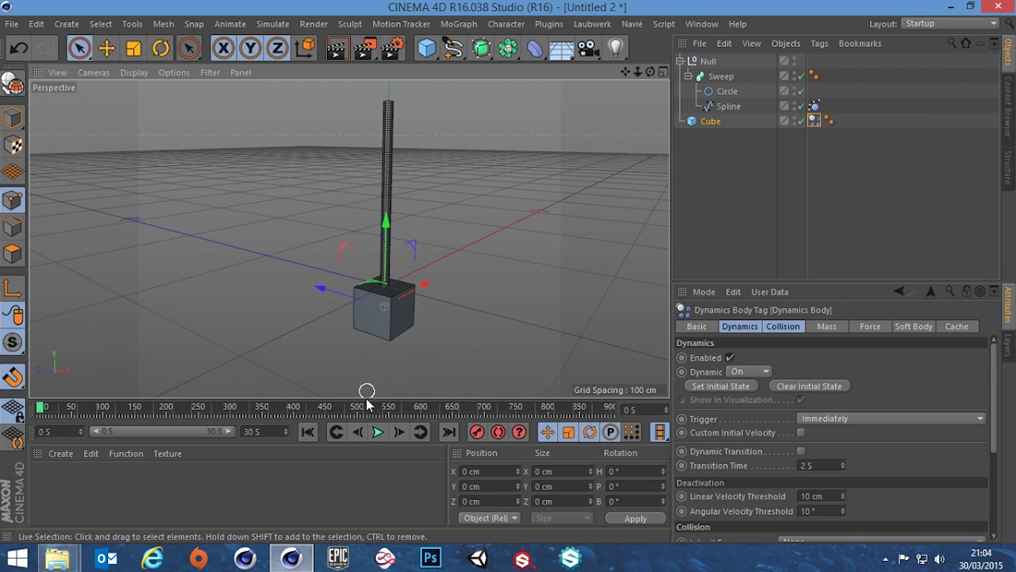
left_click(377, 431)
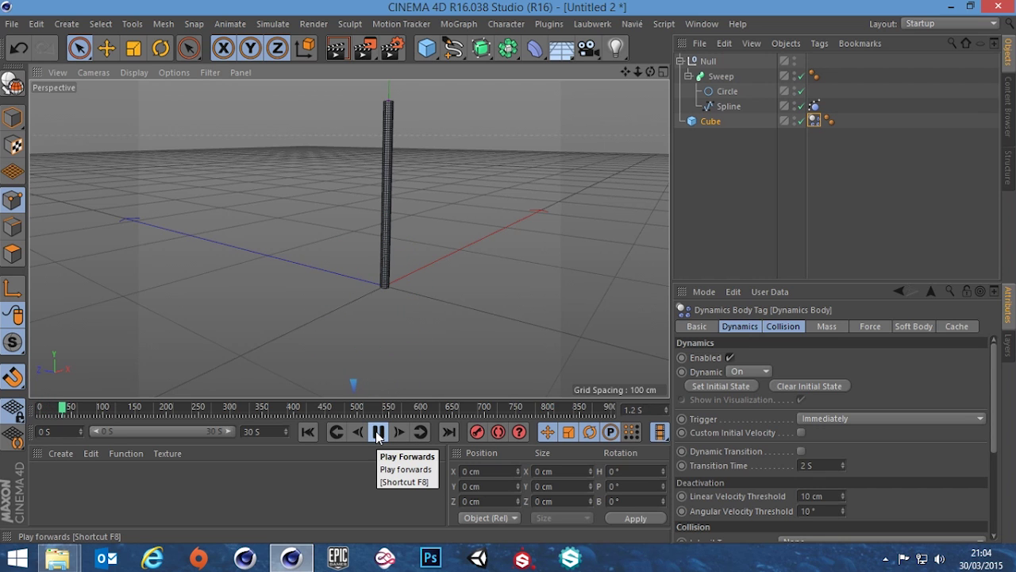
left_click(377, 431)
left_click_drag(397, 340, 425, 397, "alt")
left_click(308, 431)
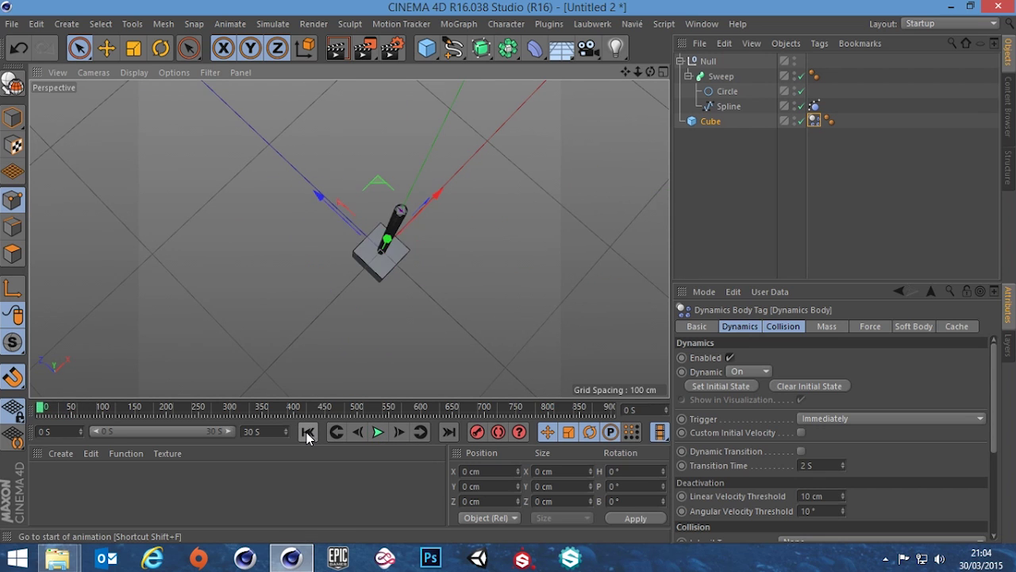
Add a Hair Constraint tag to the Spline and assign the Cube as its target object.
left_click_drag(394, 282, 410, 143, "alt")
left_click_drag(388, 249, 393, 208, "alt")
scroll(394, 208, "up", 10)
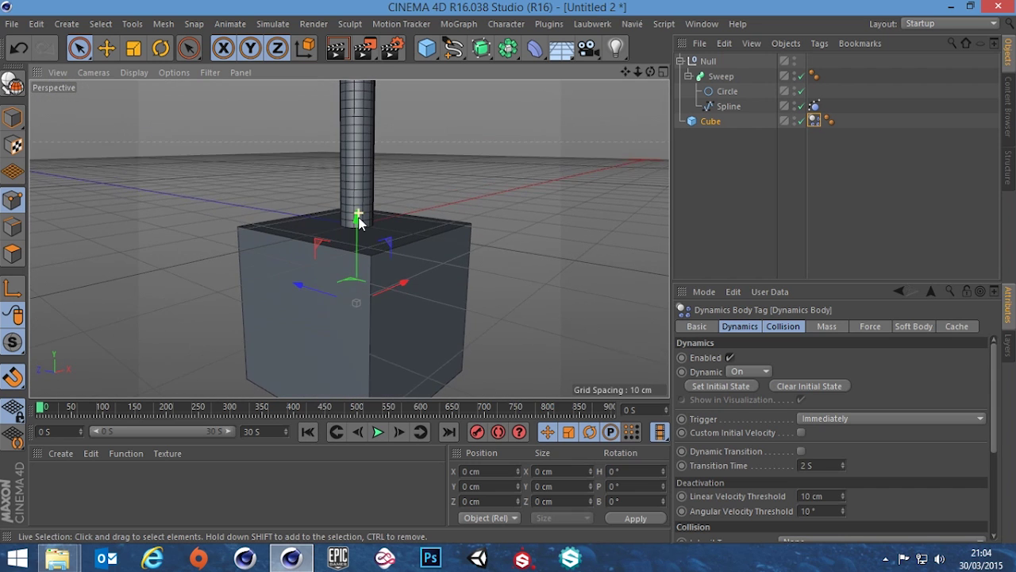
scroll(358, 223, "down", 10)
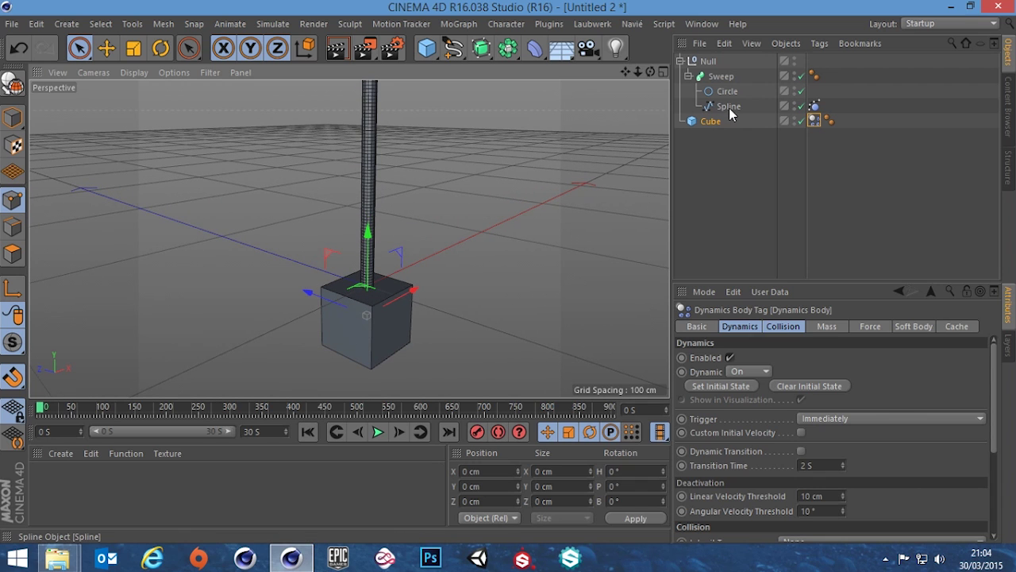
left_click(729, 108)
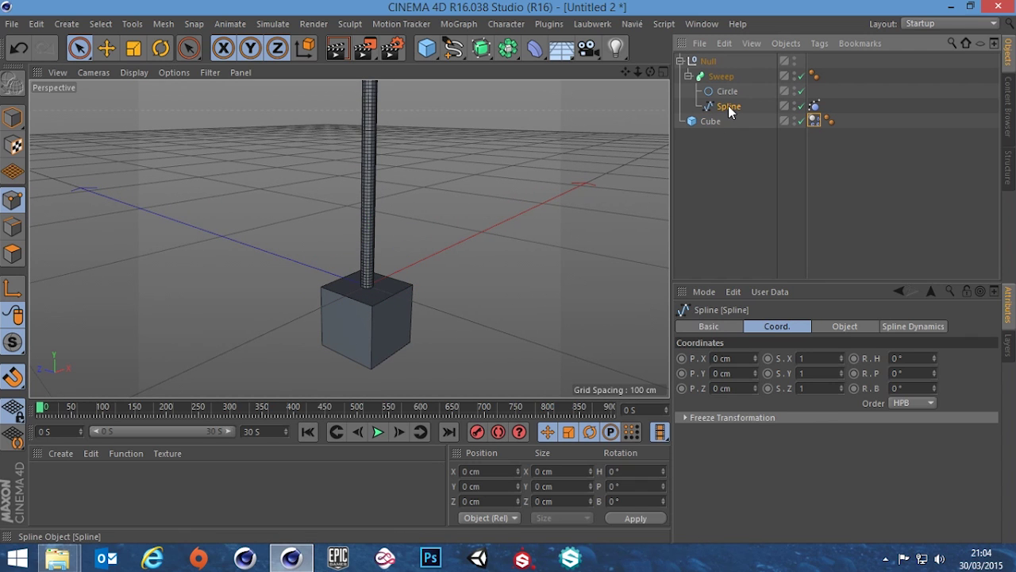
right_click(728, 105)
mouse_move(769, 80)
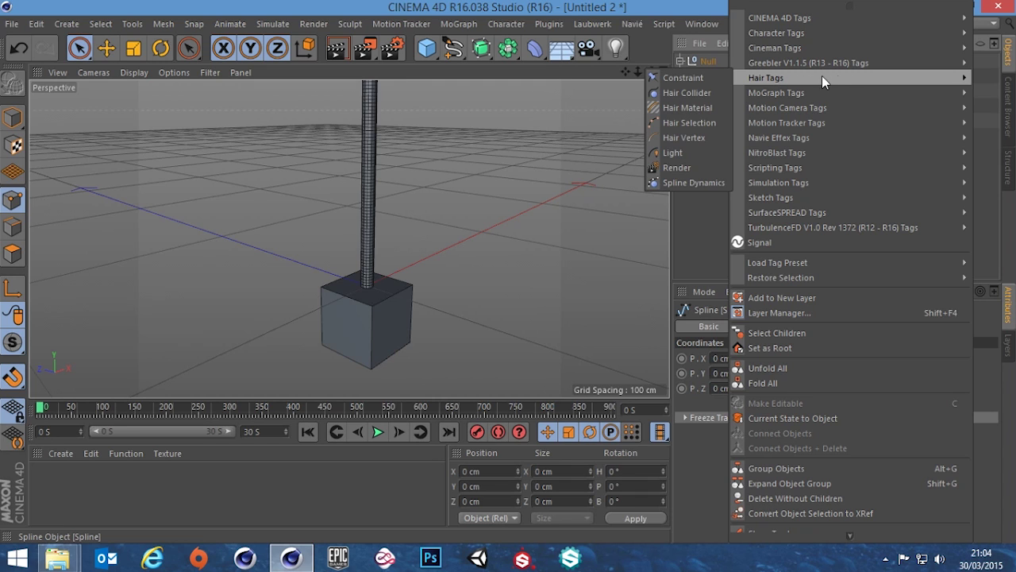
left_click(677, 79)
left_click(719, 186)
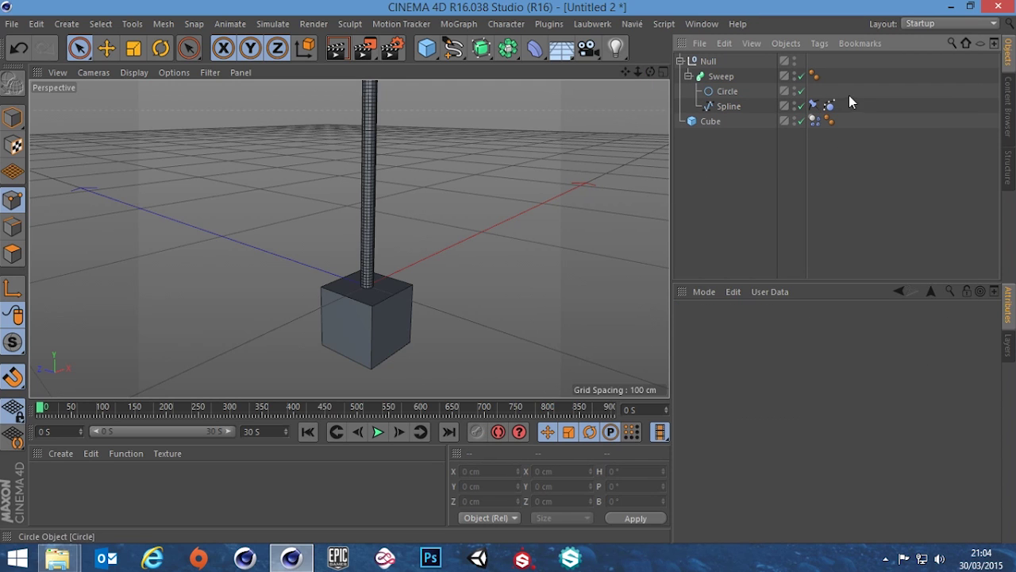
left_click(814, 106)
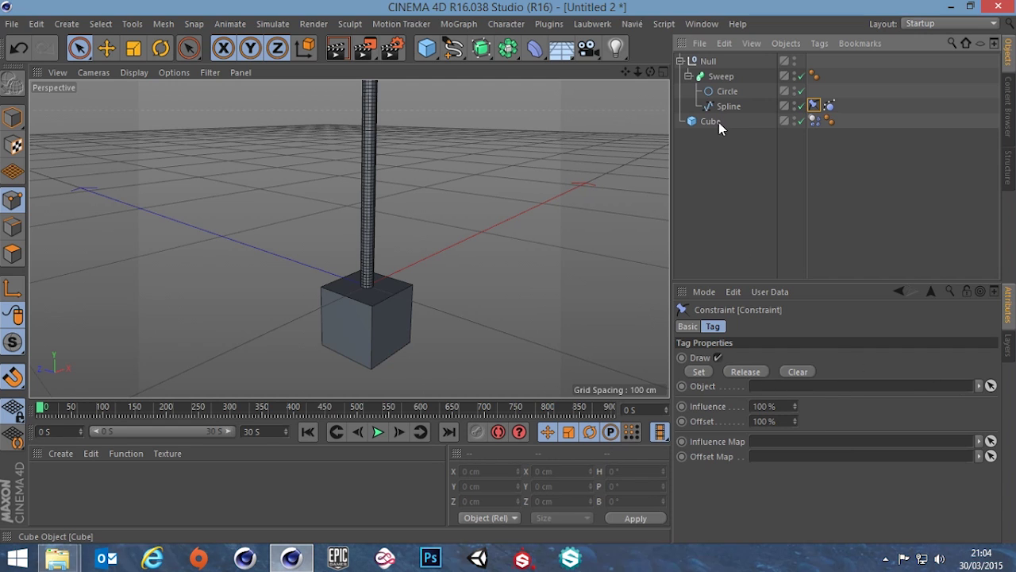
left_click_drag(713, 121, 784, 387)
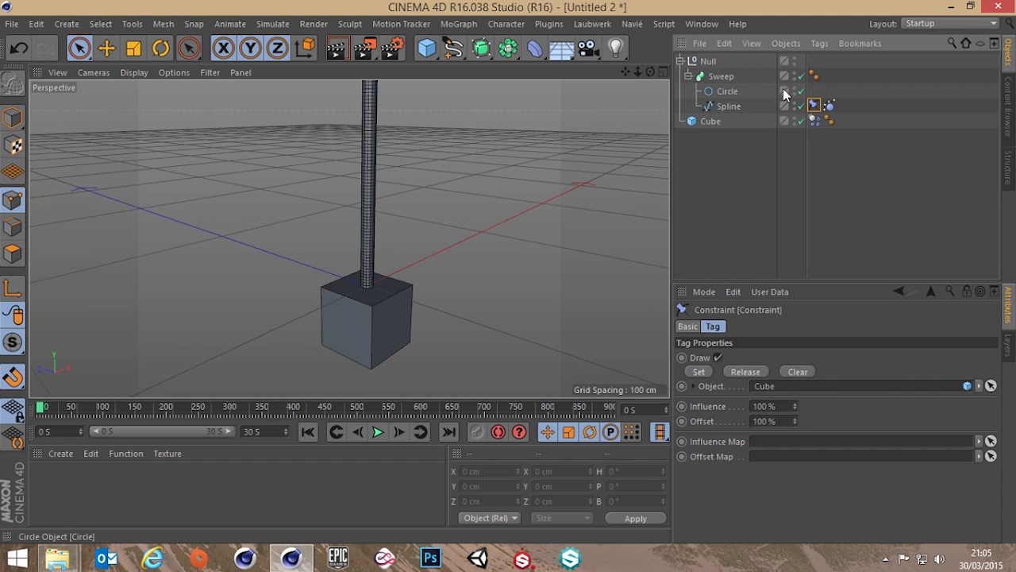
Disable the Sweep and select the Spline's lowest point at the Cube's upper face.
left_click(800, 76)
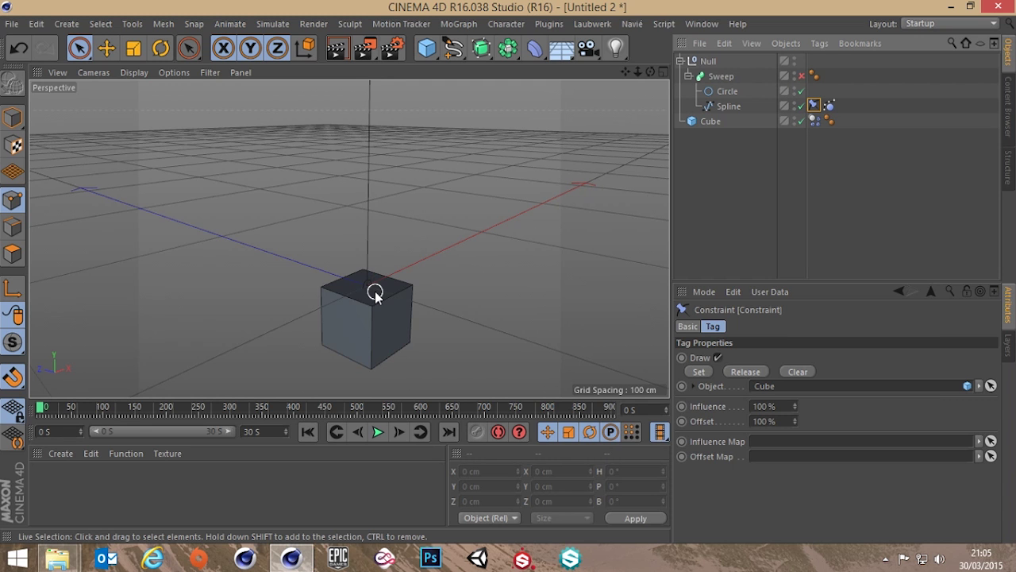
scroll(377, 291, "up", 3)
left_click(728, 106)
scroll(376, 245, "down", 5)
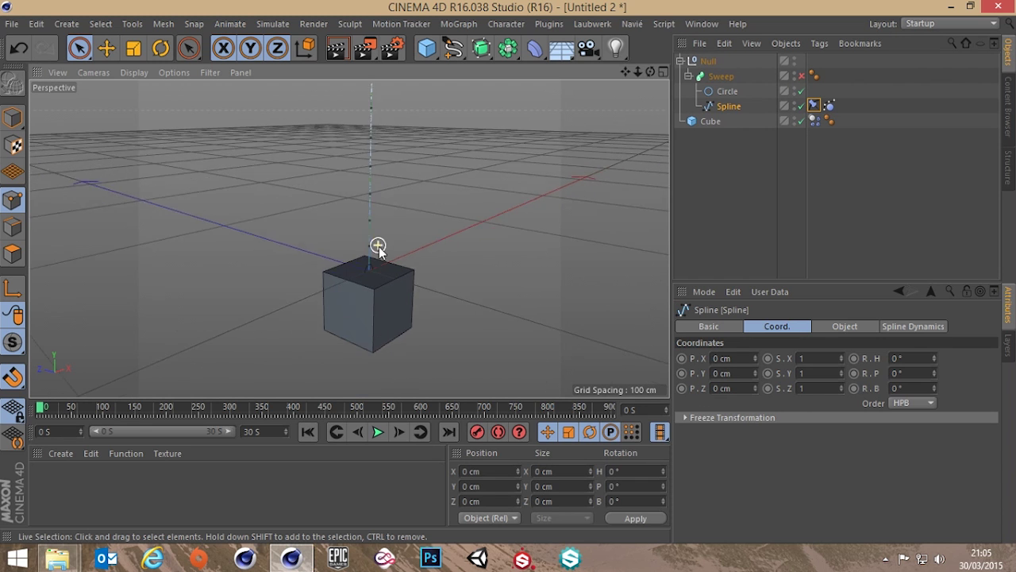
scroll(426, 199, "up", 2)
middle_click_drag(421, 289, 415, 262, "alt")
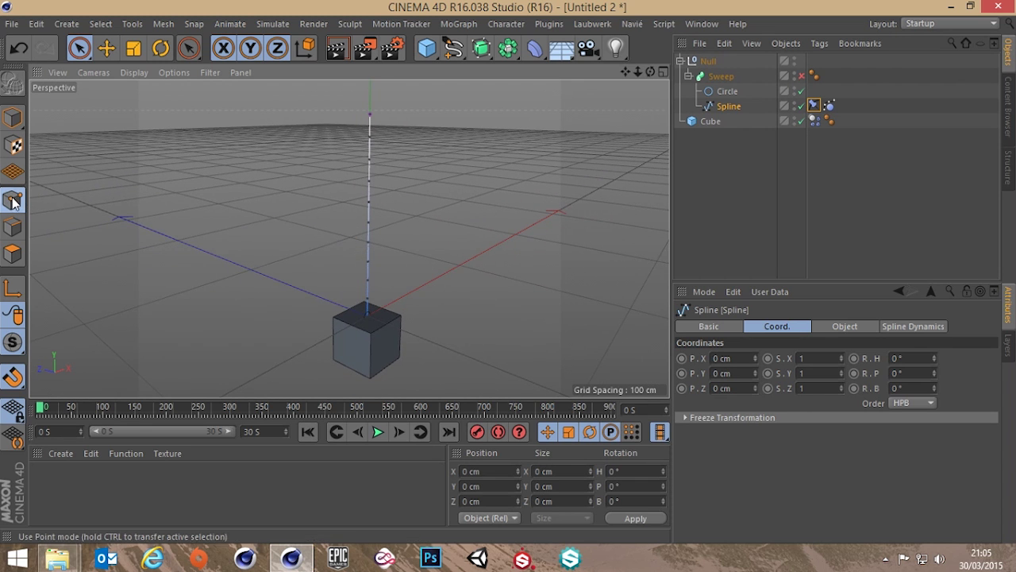
left_click_drag(80, 50, 142, 69)
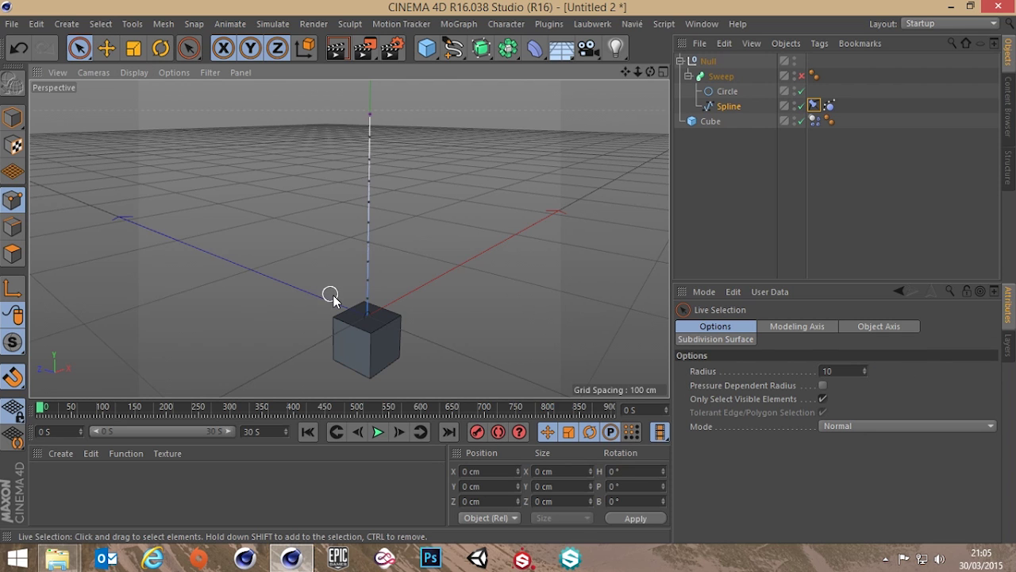
scroll(403, 331, "up", 5)
left_click(299, 286)
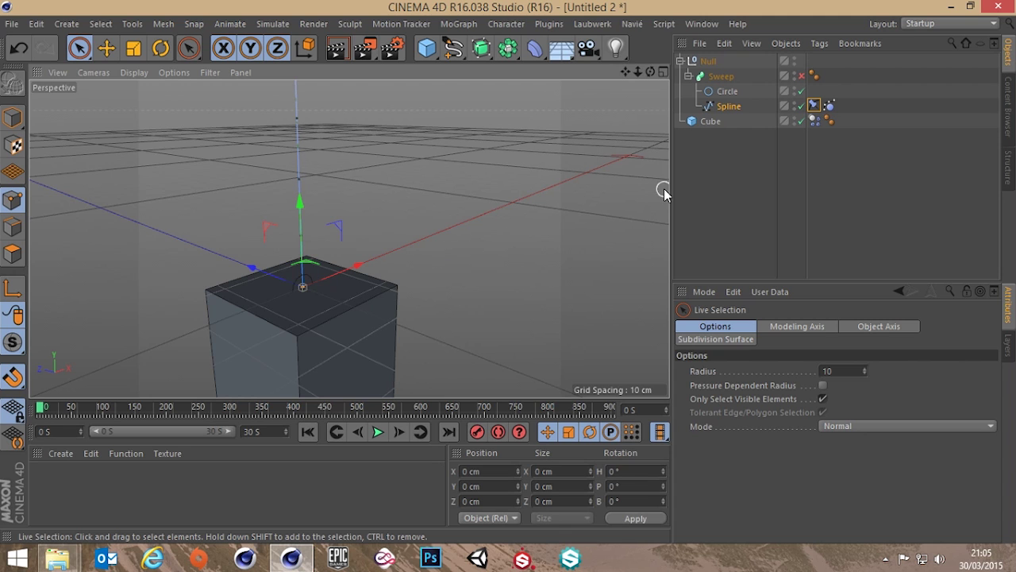
Set the selected Spline point in the Constraint tag, play the simulation briefly, and return to frame 0.
left_click(816, 107)
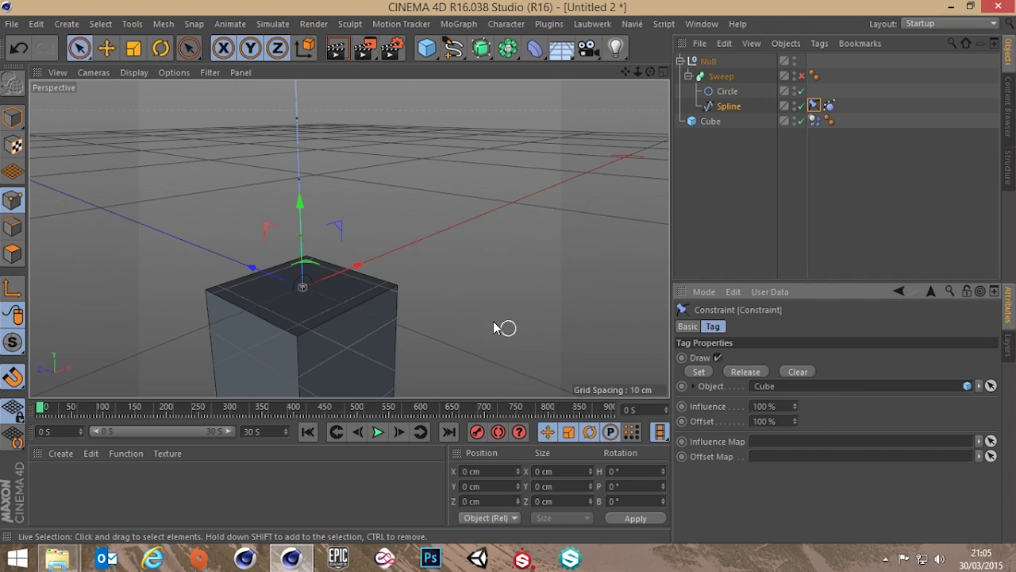
scroll(404, 301, "down", 3)
middle_click_drag(392, 319, 390, 284, "alt")
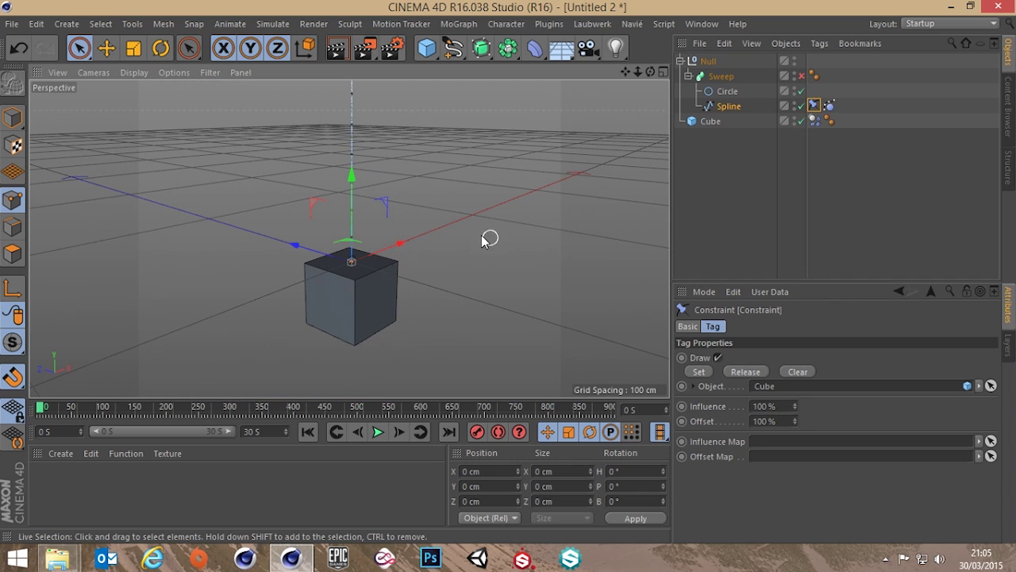
left_click(378, 433)
left_click(378, 432)
left_click(307, 431)
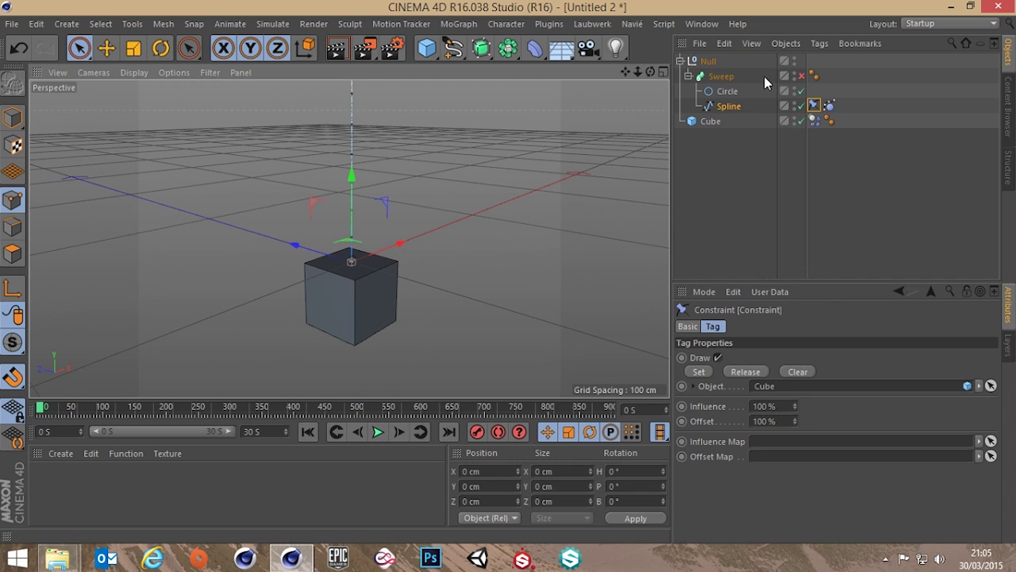
Enable the Sweep again to restore the tube around the Spline.
left_click(801, 76)
scroll(373, 215, "down", 3)
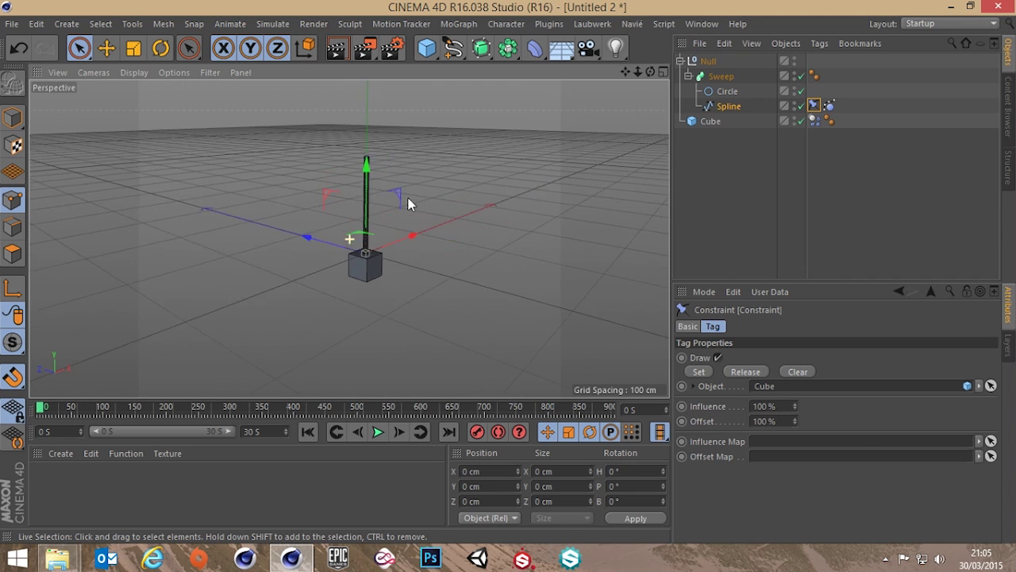
scroll(378, 302, "up", 3)
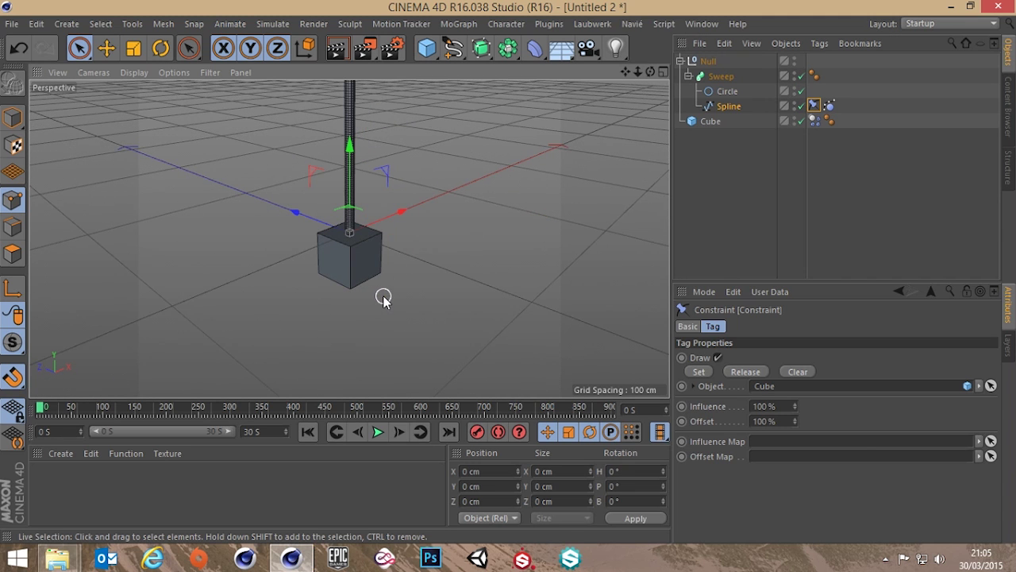
Play the simulation in Lines display and examine the constraint link between the tube's lower end and the Cube.
key("n")
key("g")
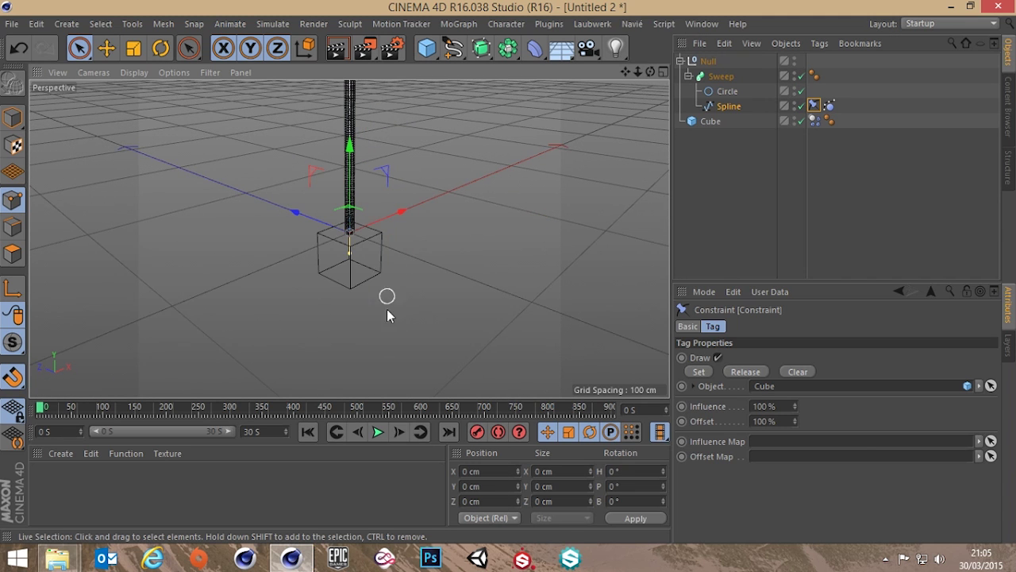
left_click(378, 431)
scroll(345, 181, "up", 1)
scroll(363, 249, "up", 4)
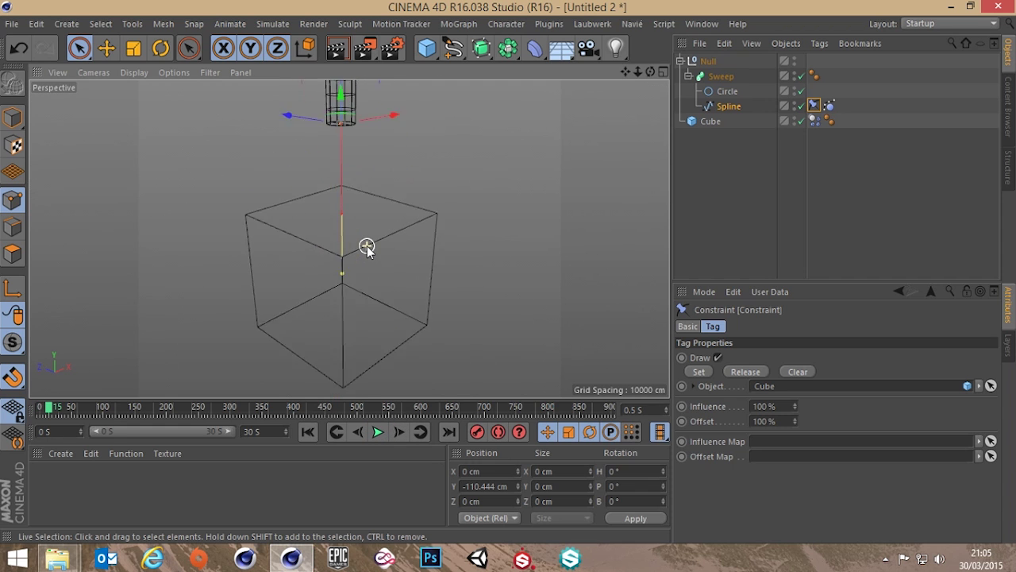
Inspect the distance between the tube's lower end and the Cube, and return the animation to frame 0.
left_click_drag(363, 253, 589, 130, "alt")
scroll(359, 223, "down", 2)
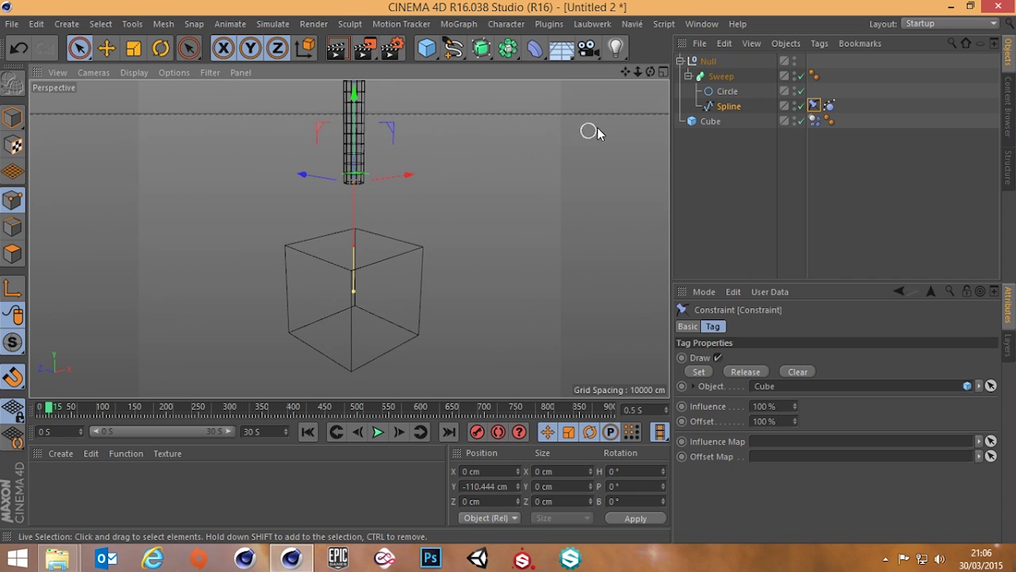
left_click(308, 433)
left_click_drag(426, 86, 406, 329, "alt")
scroll(363, 208, "down", 10)
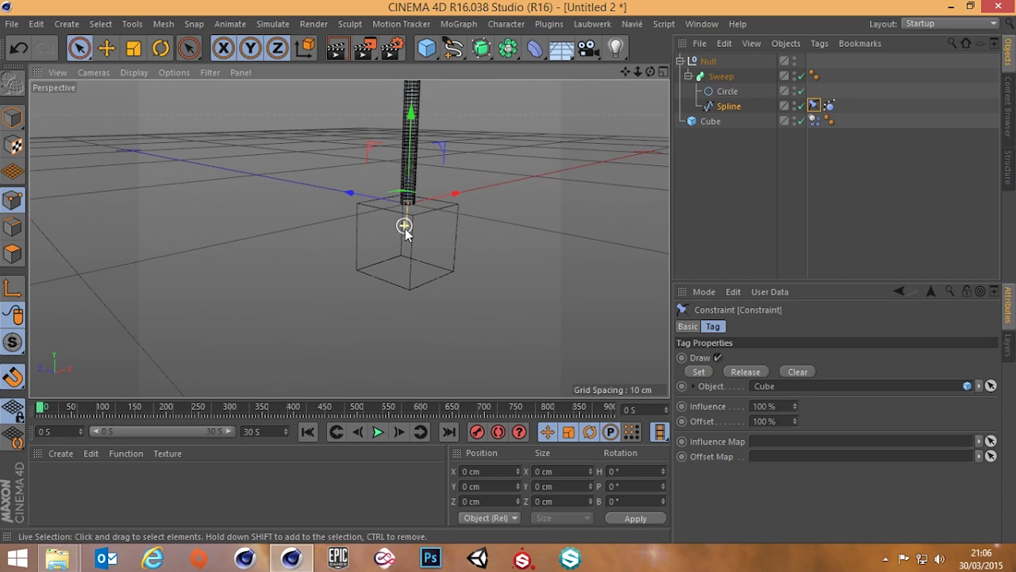
scroll(403, 297, "down", 3)
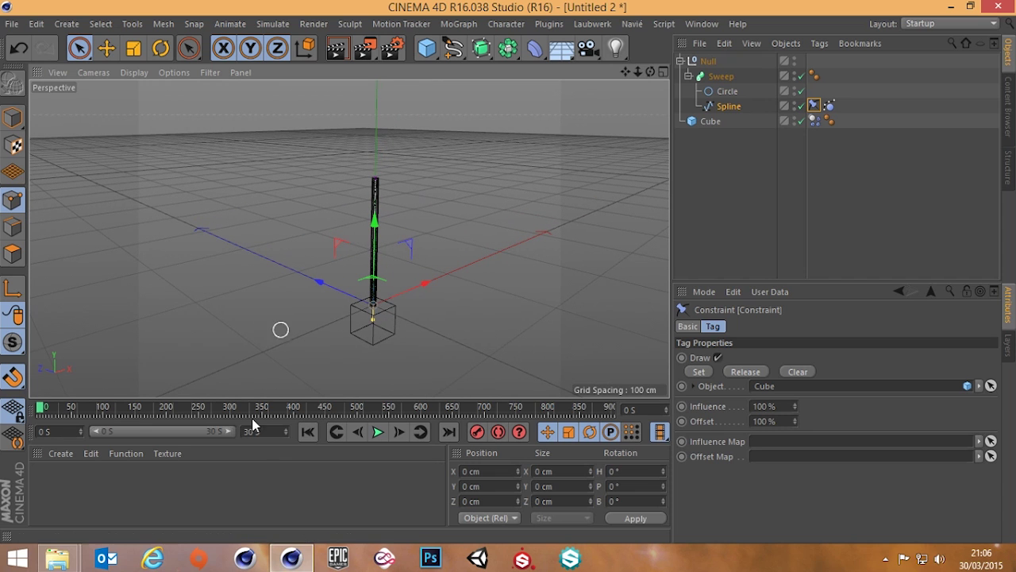
Play the simulation to watch how the tube and Cube fall, and return to frame 0.
left_click(376, 432)
left_click_drag(424, 334, 467, 331, "alt")
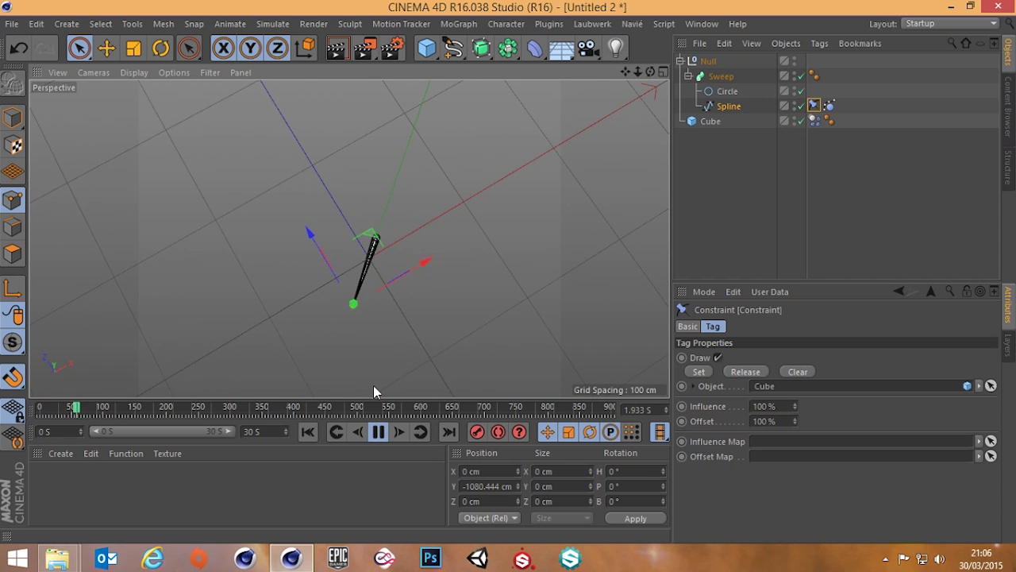
left_click(378, 433)
left_click(308, 431)
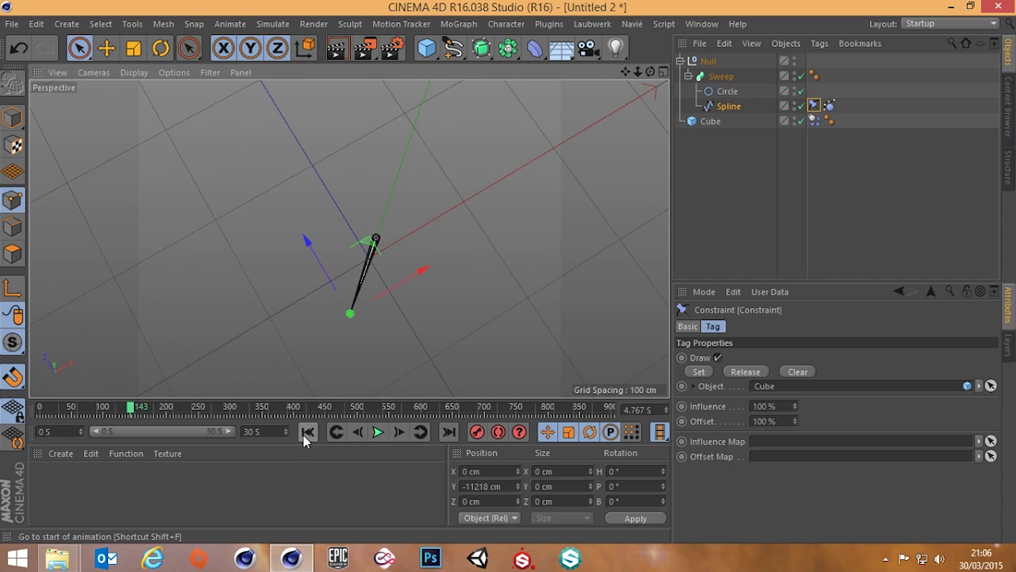
mouse_move(395, 257)
left_mouse_down("alt")
mouse_move(407, 124)
mouse_move(404, 245)
mouse_move(418, 229)
mouse_move(415, 245)
left_mouse_up("alt")
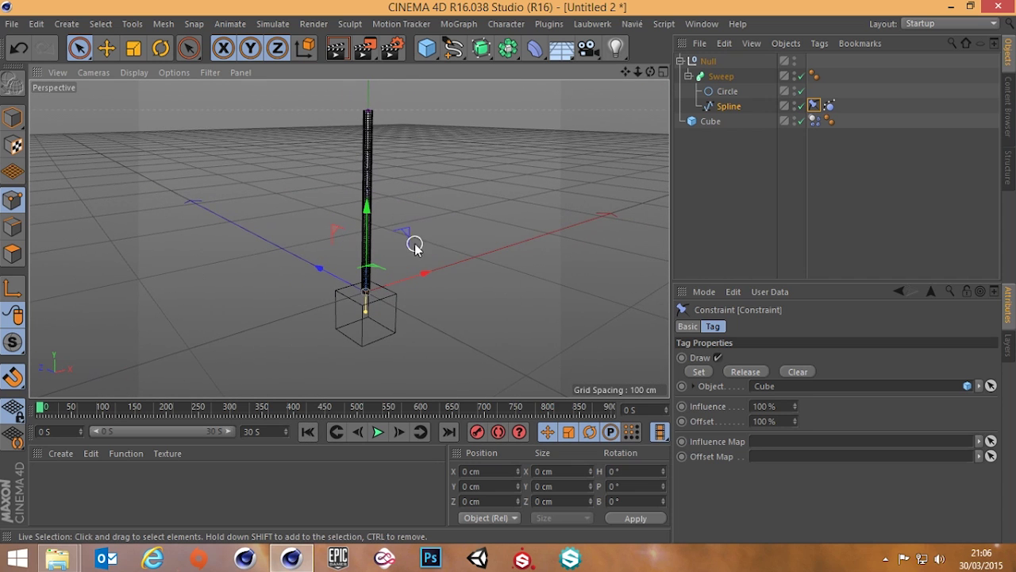
Switch the viewport from line display to shaded display and deselect all objects.
key("n")
key("n")
key("a")
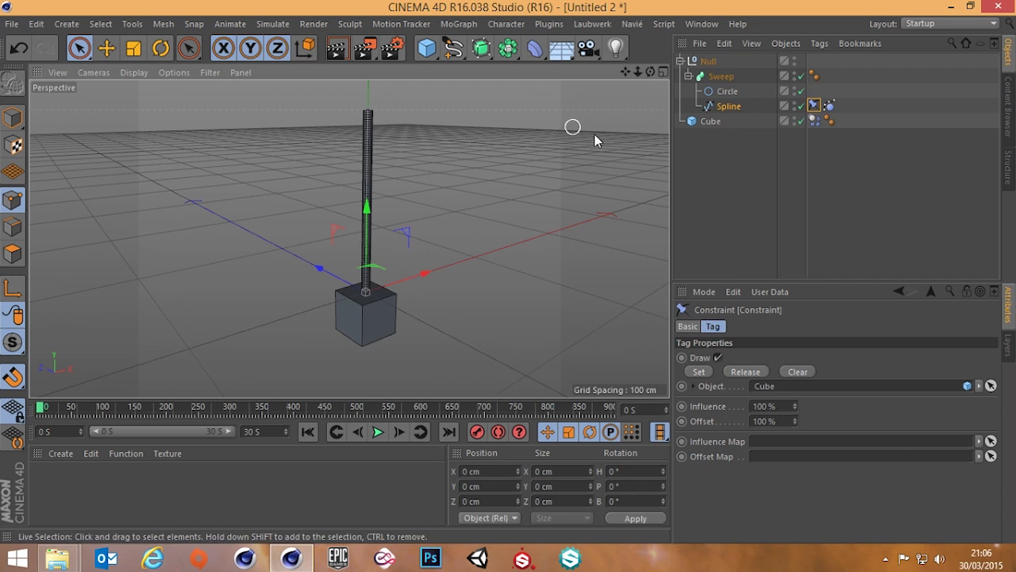
left_click(728, 191)
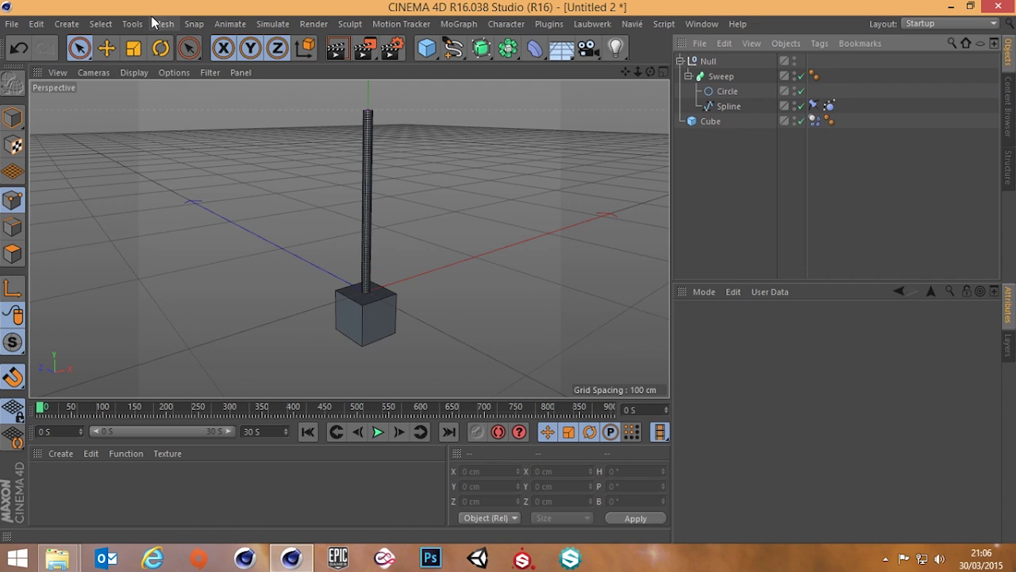
Add a dynamics Spring object and place it below the Cube in the object hierarchy.
left_click(270, 23)
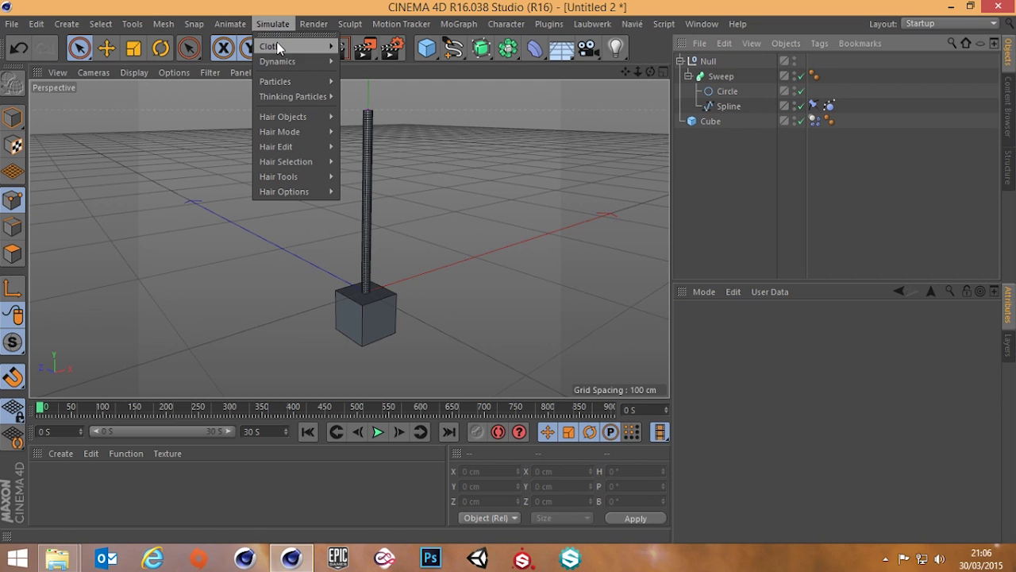
mouse_move(287, 64)
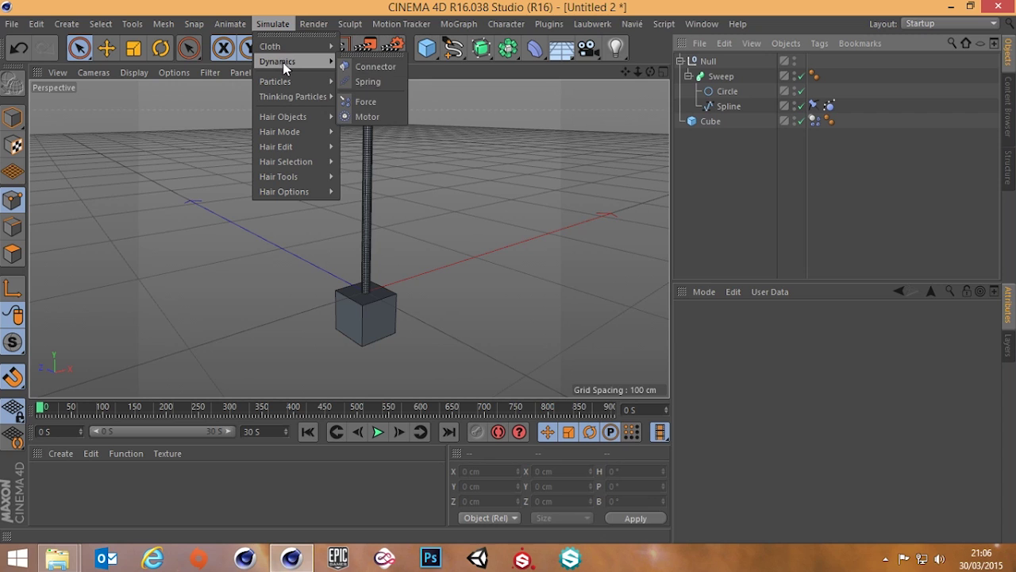
left_click(369, 83)
left_click_drag(710, 61, 711, 141)
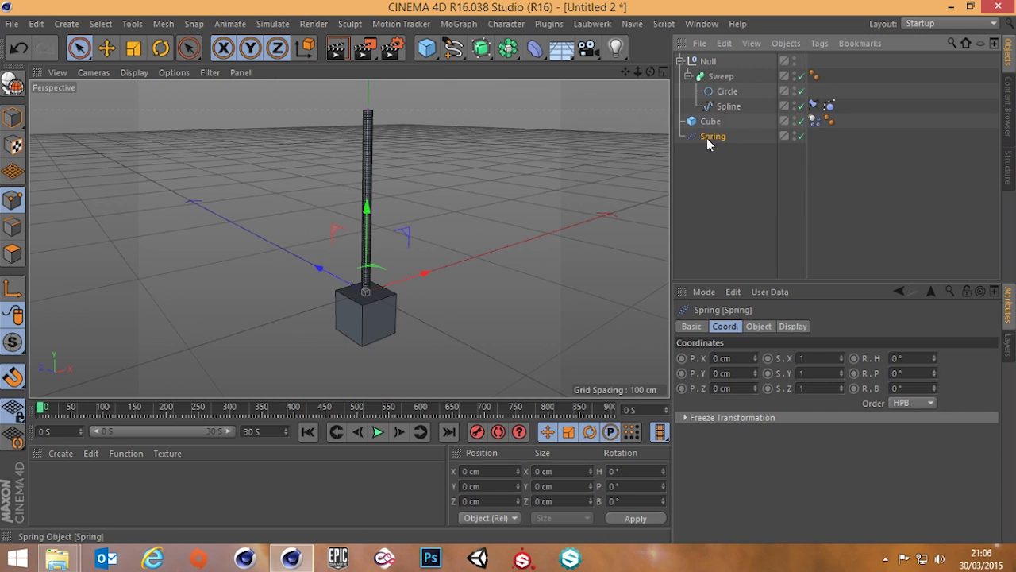
left_click(710, 213)
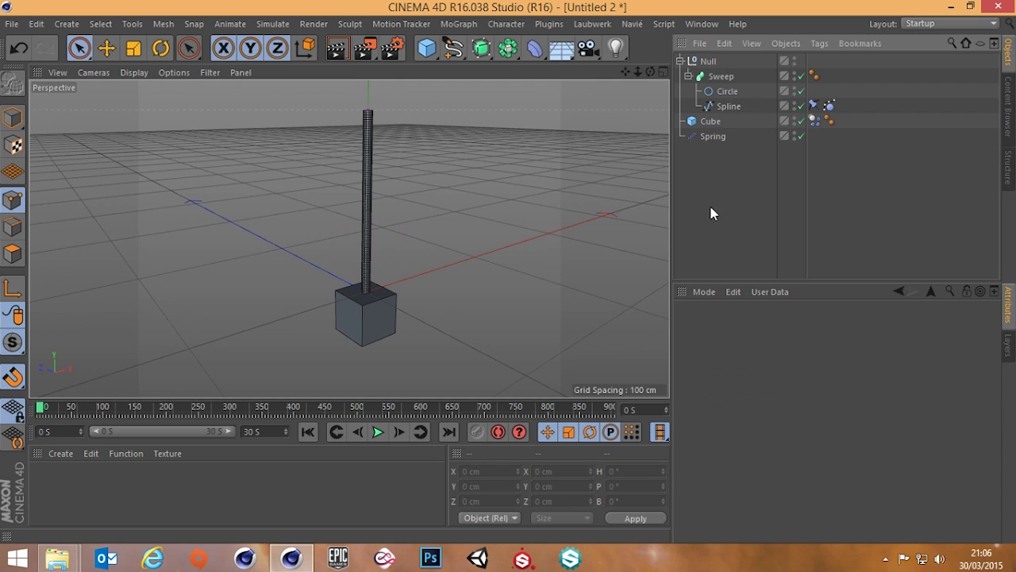
left_click(713, 137)
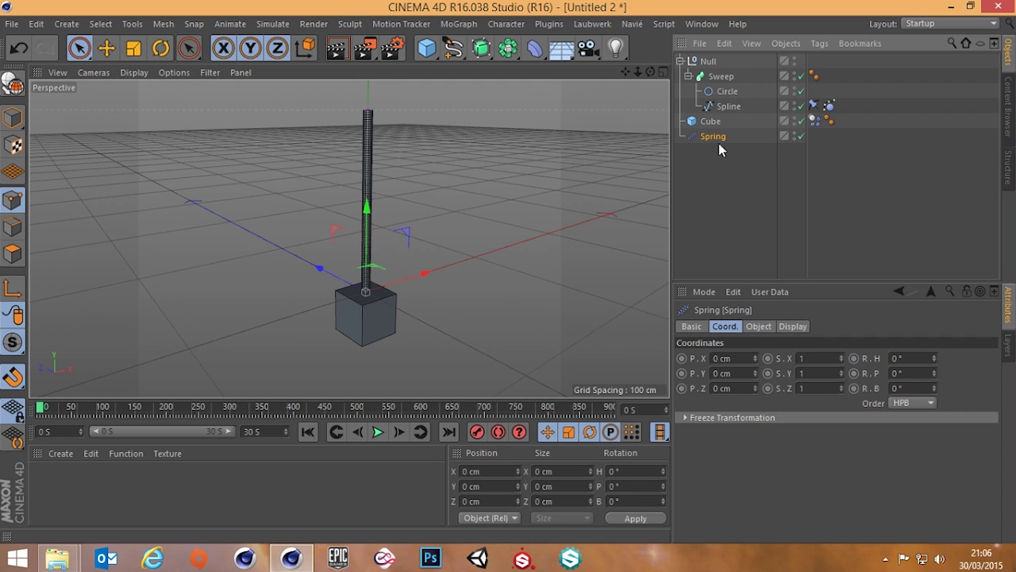
Keep the Spring's type Linear and link the Spline as Object A and the Cube as Object B.
left_click(757, 326)
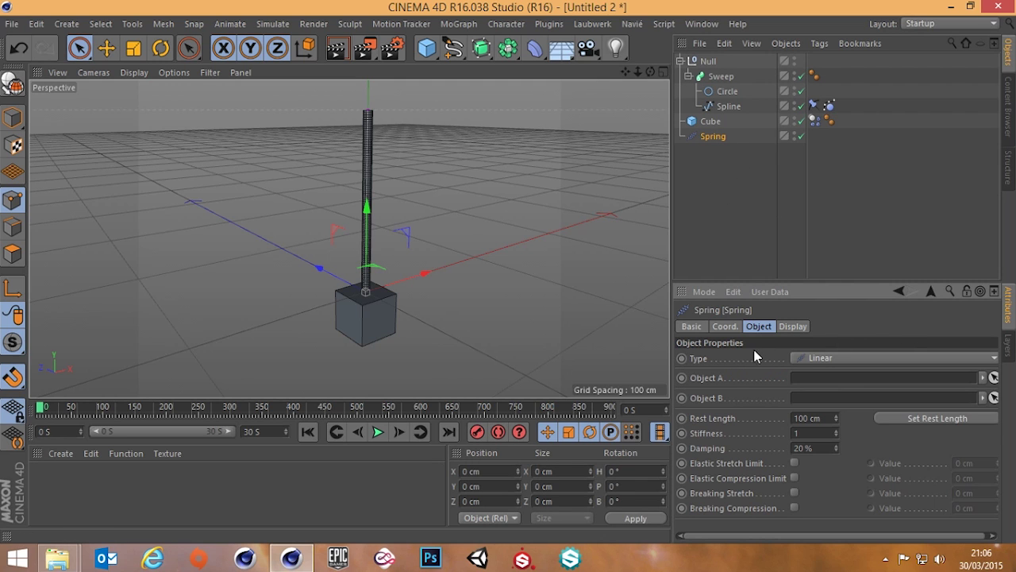
left_click(826, 360)
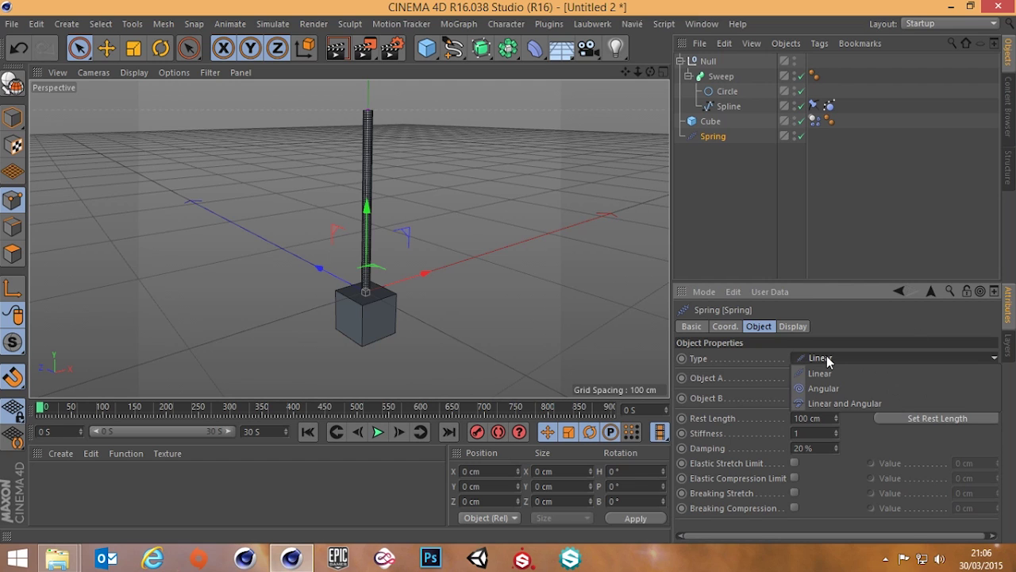
left_click(827, 360)
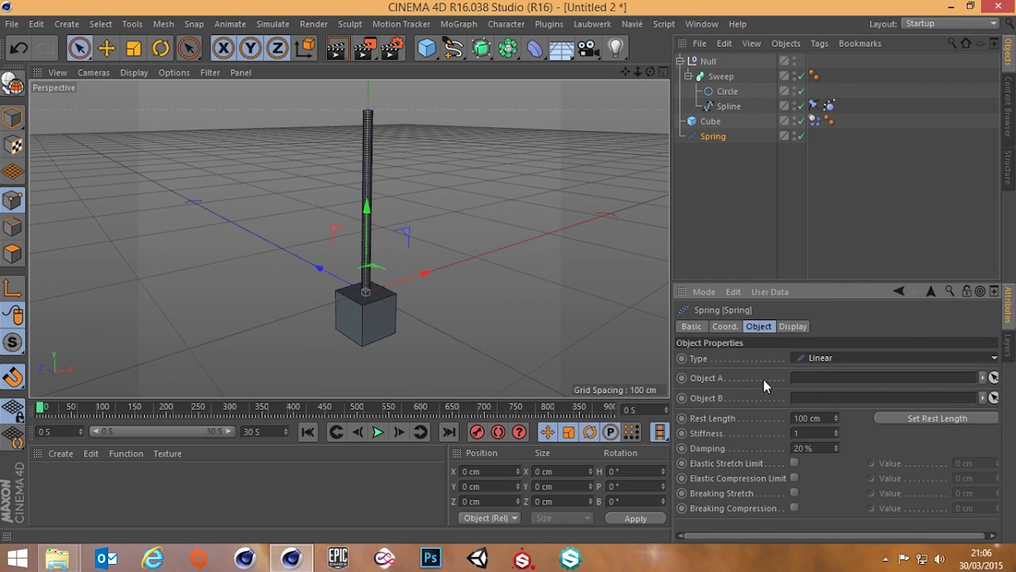
left_click(728, 111)
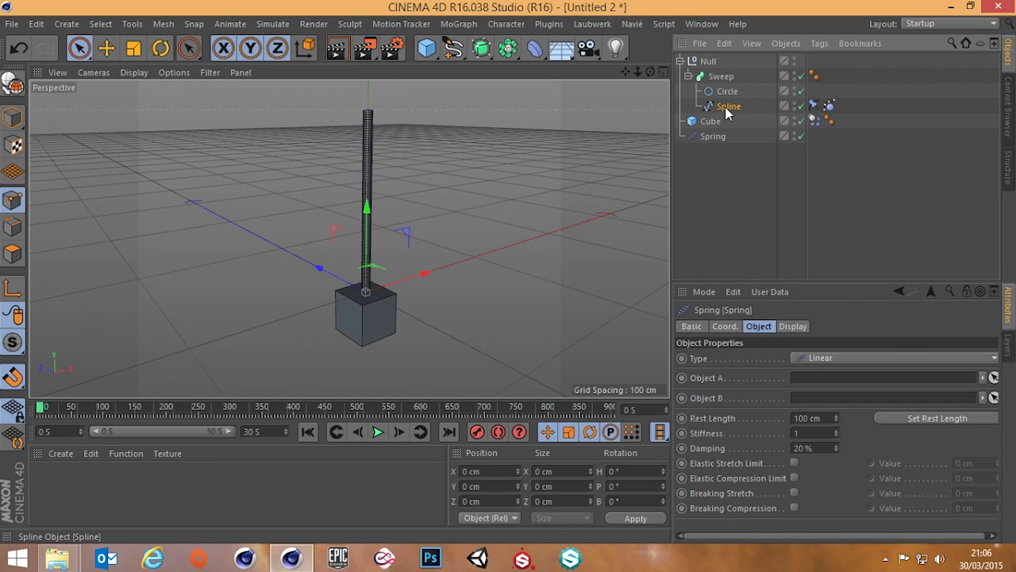
left_click_drag(790, 337, 810, 381)
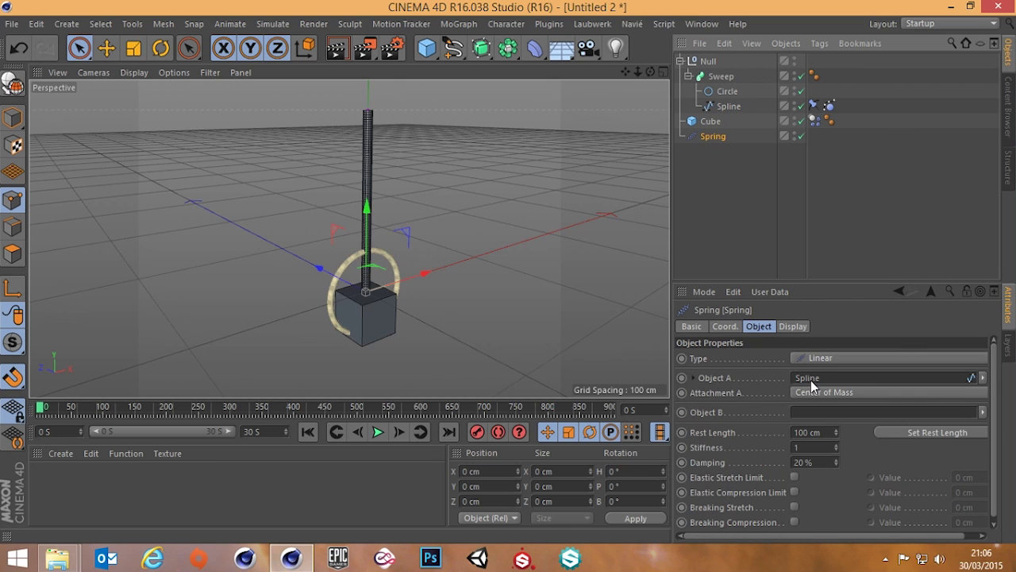
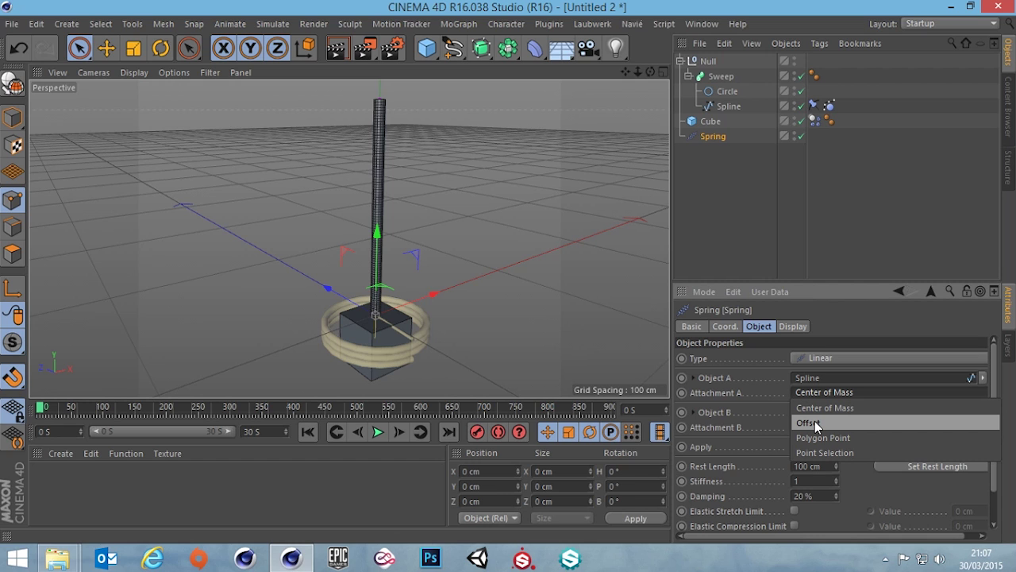
Set the Spring's Attachment A to Offset with a Y offset of 100 cm, at the tube's upper end.
left_click(811, 422)
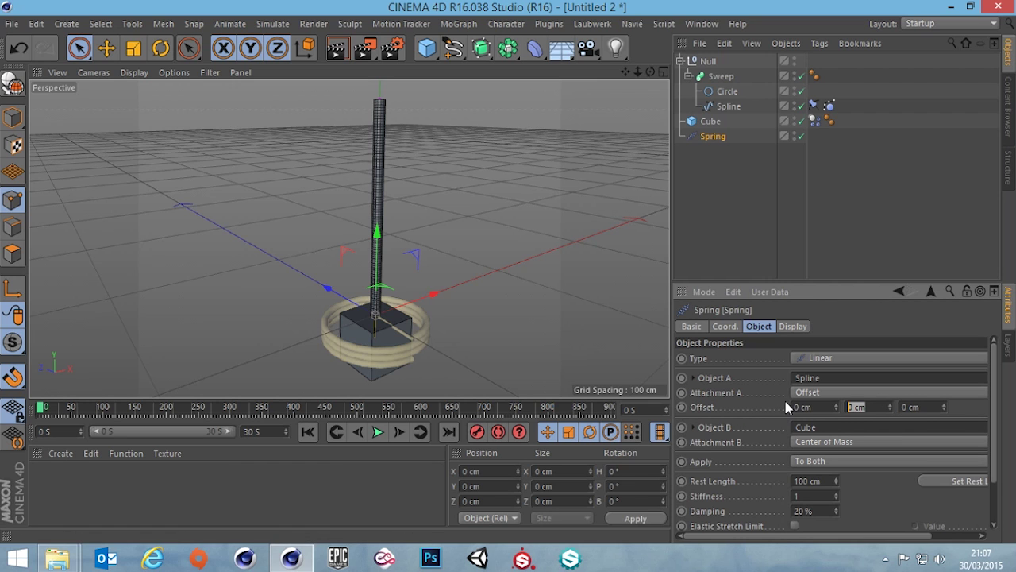
type("100")
key("Return")
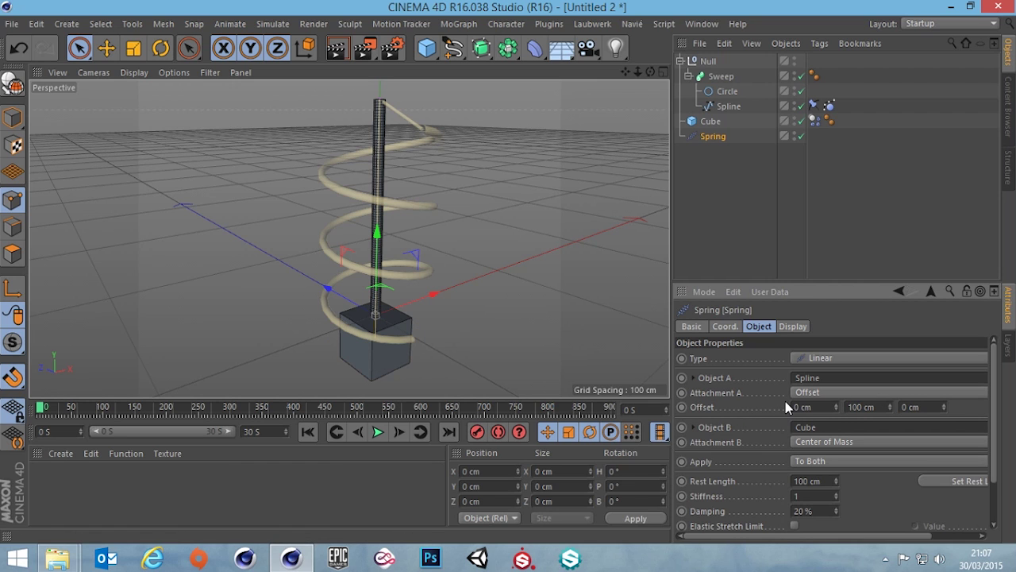
left_click_drag(389, 290, 432, 285, "alt")
scroll(433, 286, "up", 3)
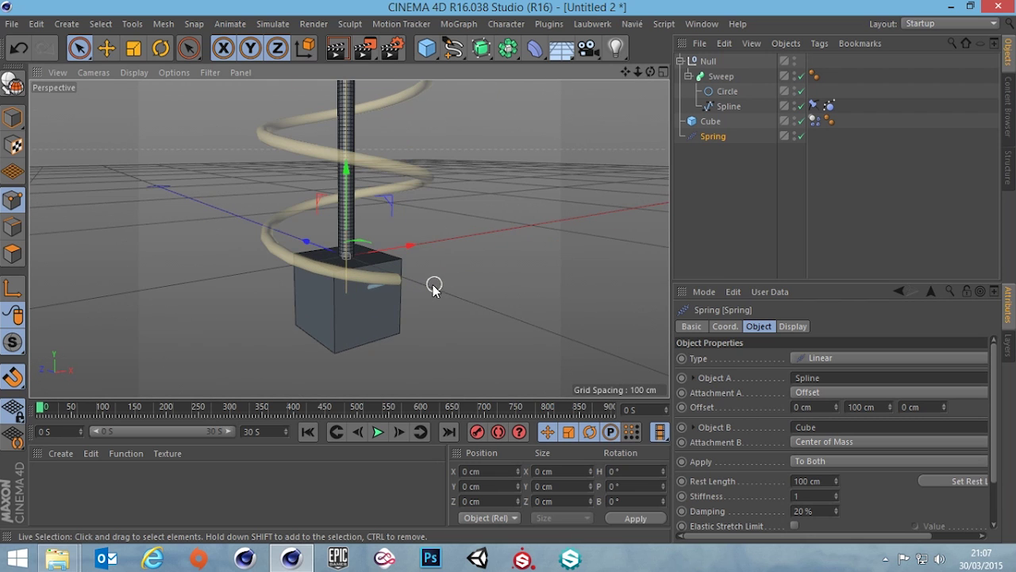
scroll(359, 274, "up", 2)
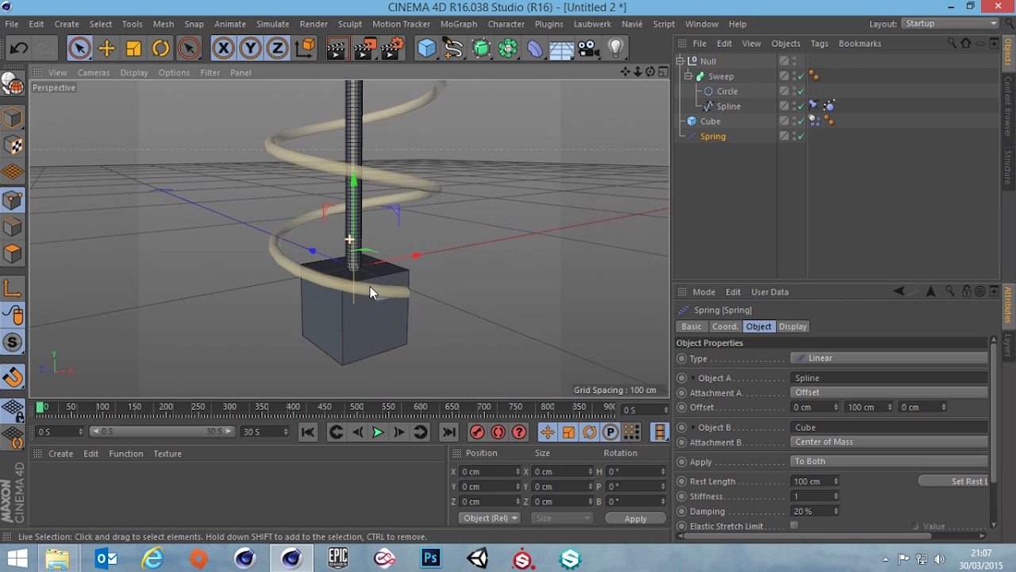
Set the Spring's Attachment B to Offset with a Y offset of 12.5 cm, at the Cube's upper face.
left_click(819, 441)
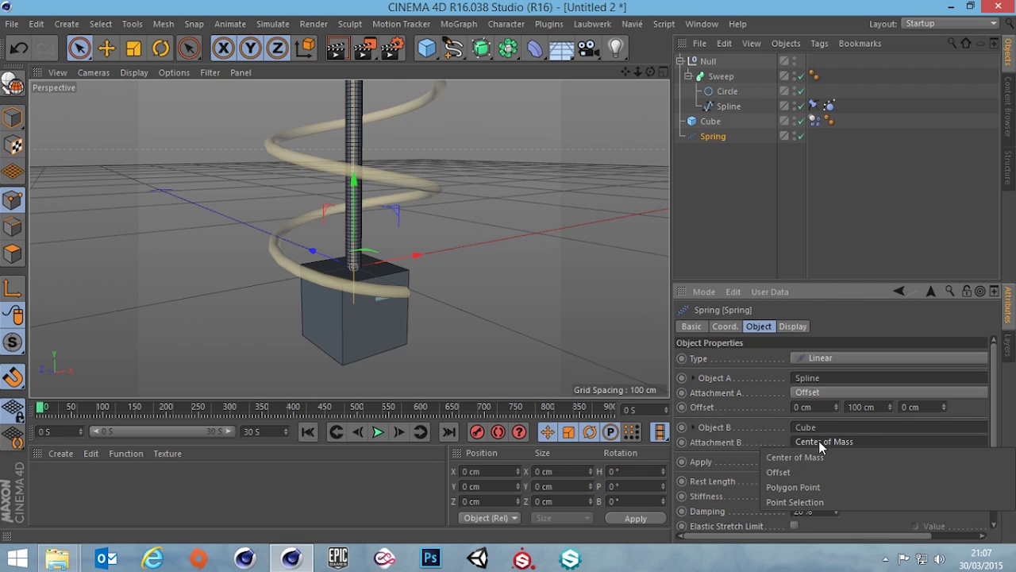
left_click(807, 475)
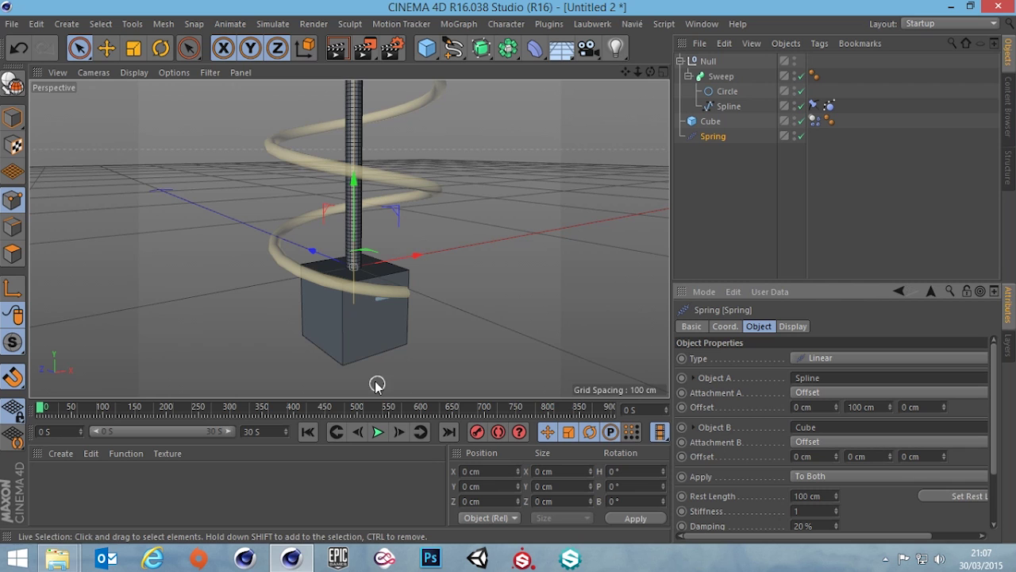
left_click_drag(377, 384, 326, 369, "alt")
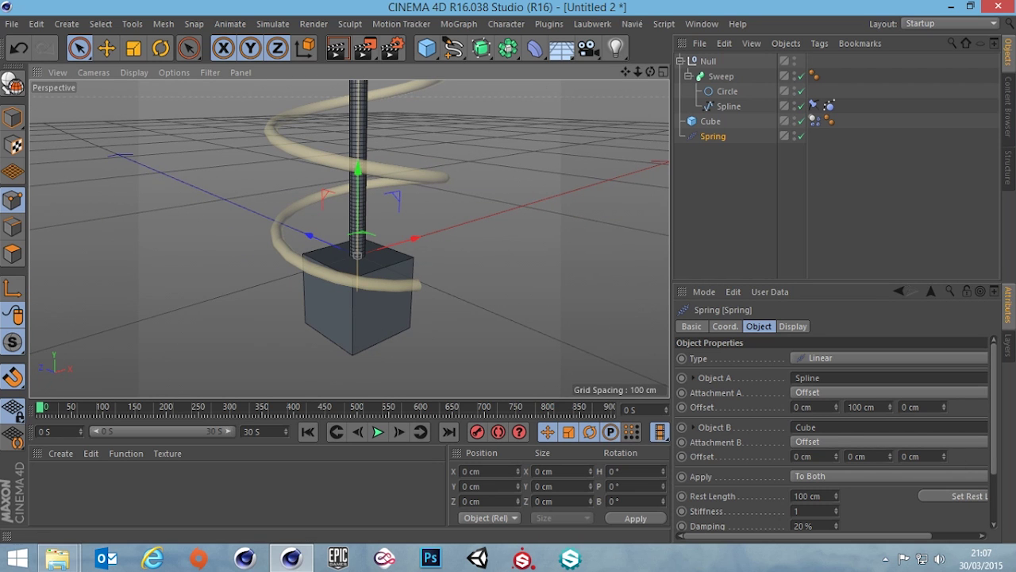
left_click(871, 456)
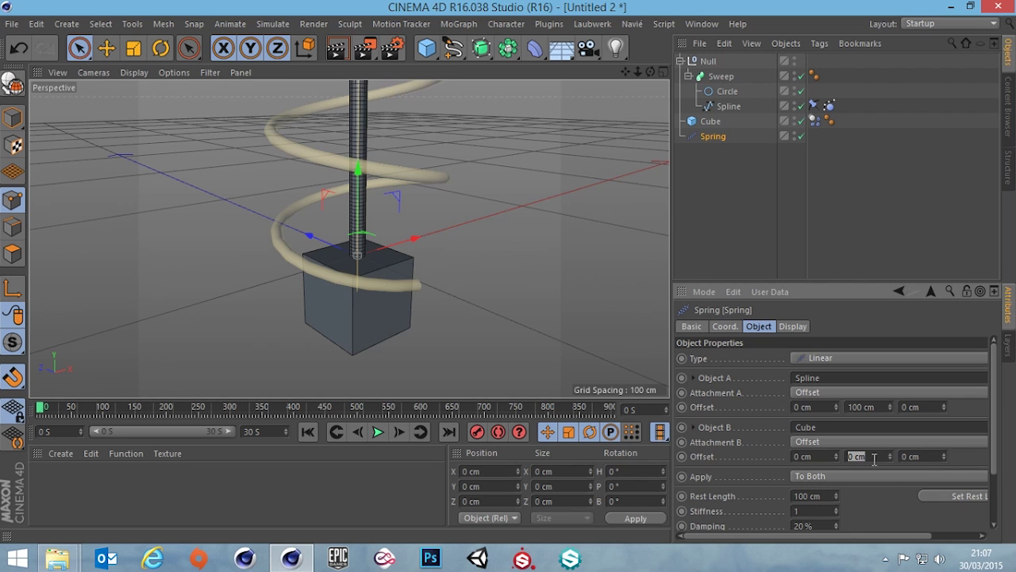
type("12.5")
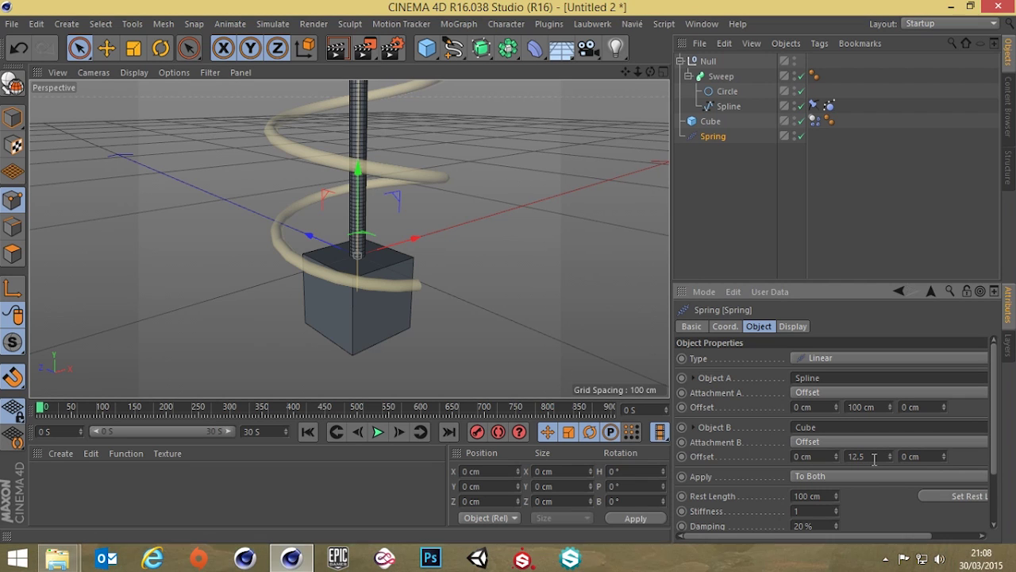
key("Return")
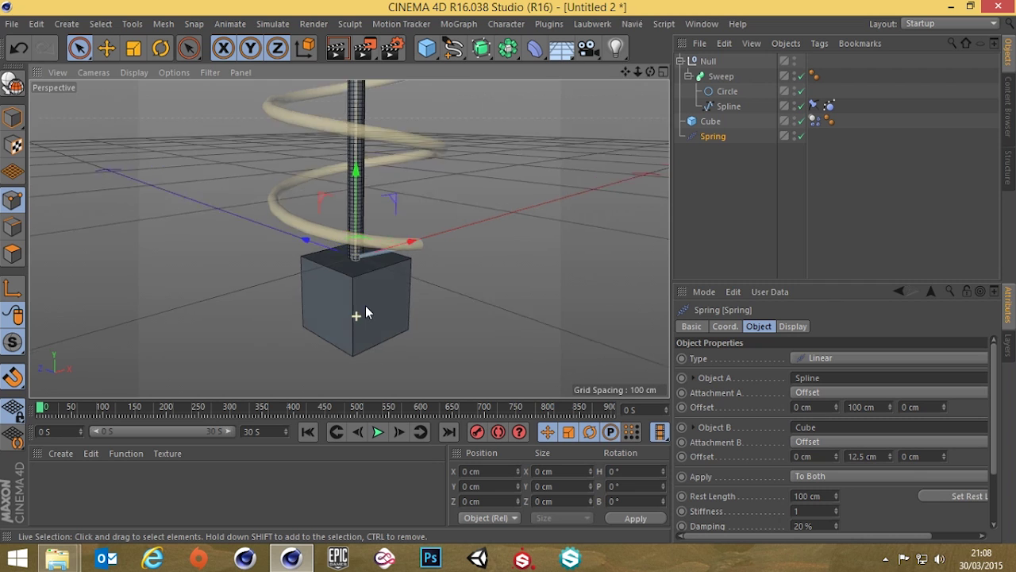
Play the simulation to check the Spring between tube and Cube, and return to frame 0.
left_click_drag(356, 310, 431, 284, "alt")
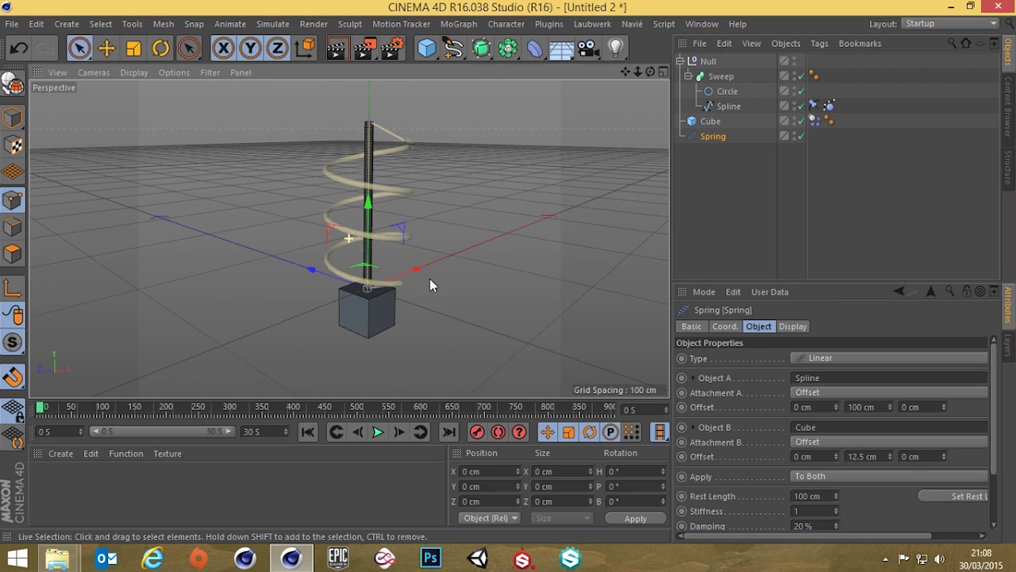
left_click(379, 430)
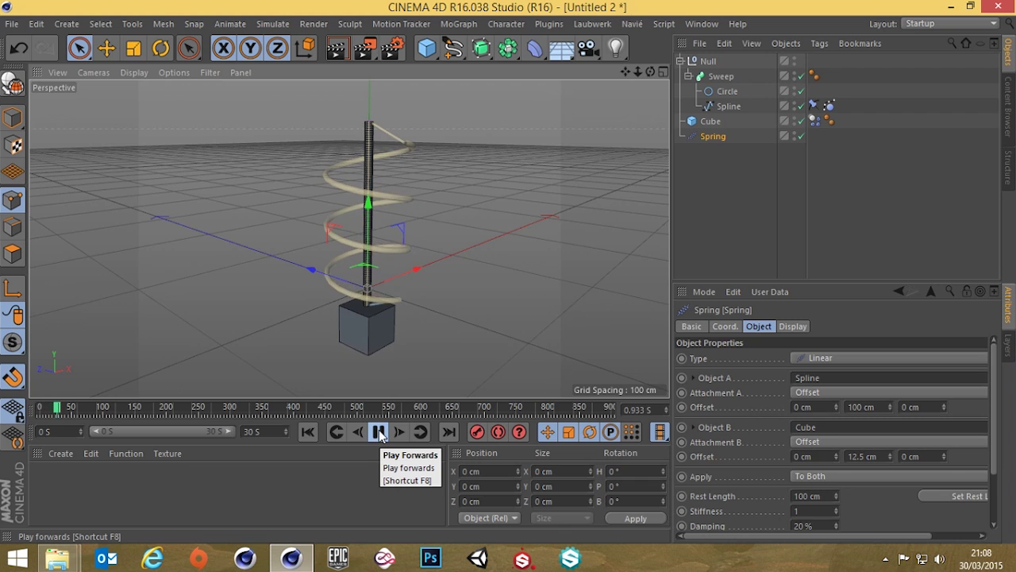
left_click(379, 431)
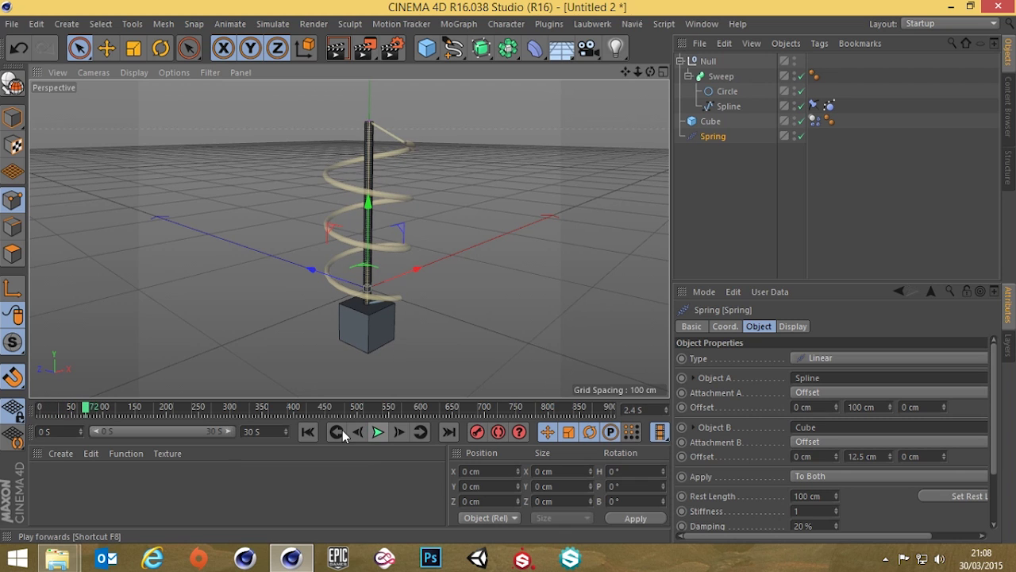
left_click(310, 431)
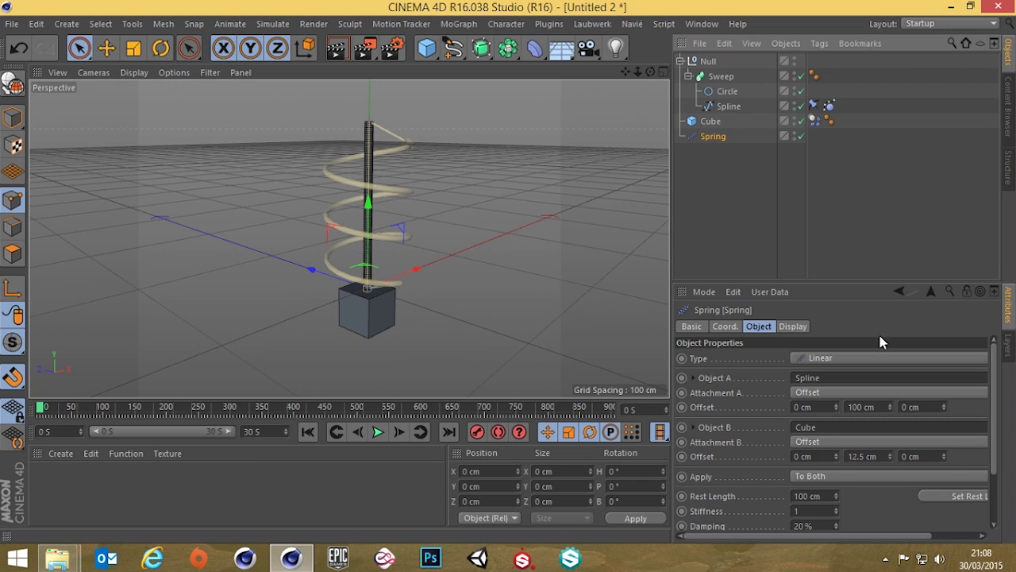
Try a Rest Length of 200 cm on the Spring and play the simulation to see how far the Cube drops.
left_click_drag(993, 421, 996, 487)
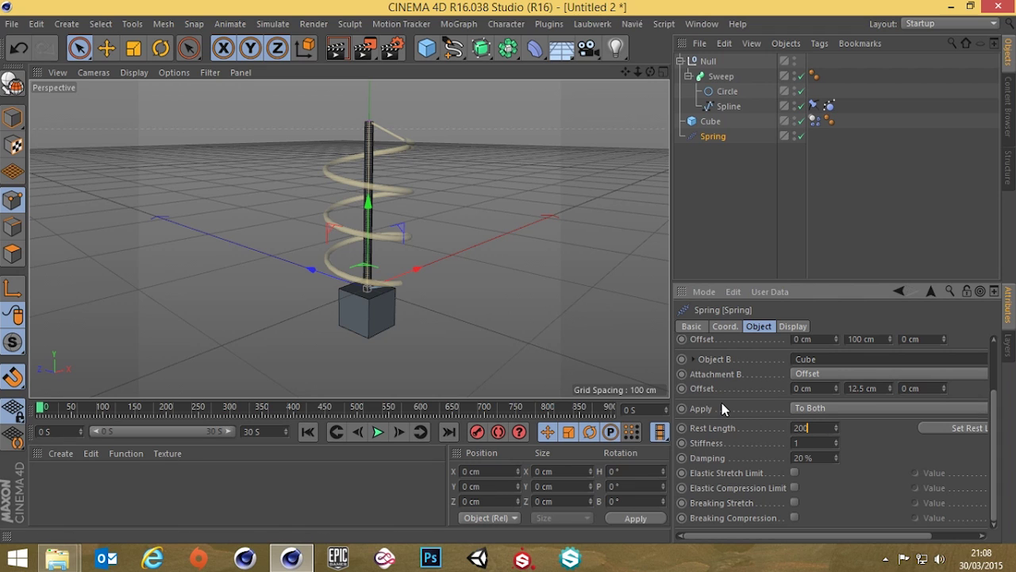
left_click(376, 432)
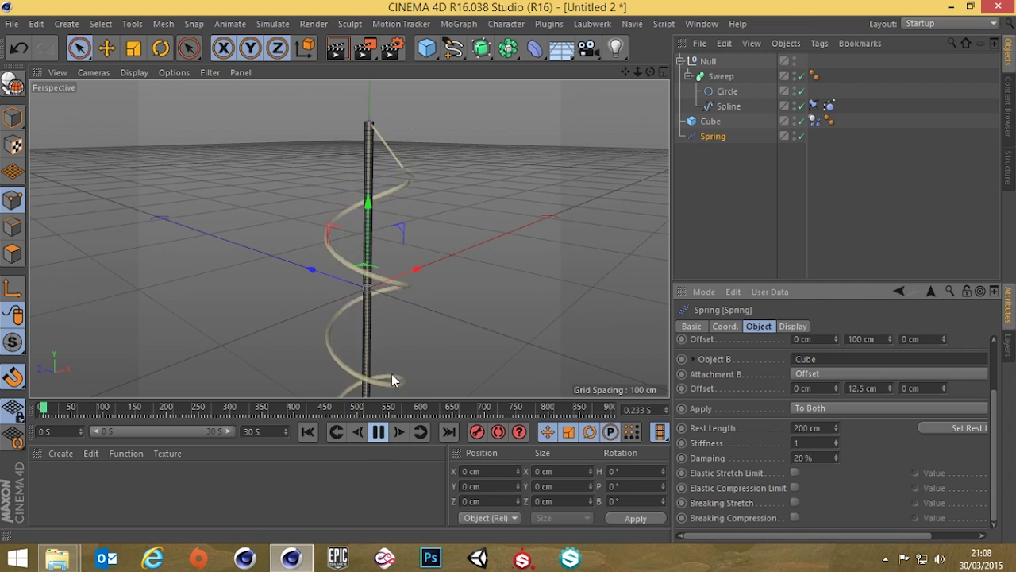
scroll(414, 183, "down", 5)
scroll(396, 233, "up", 5)
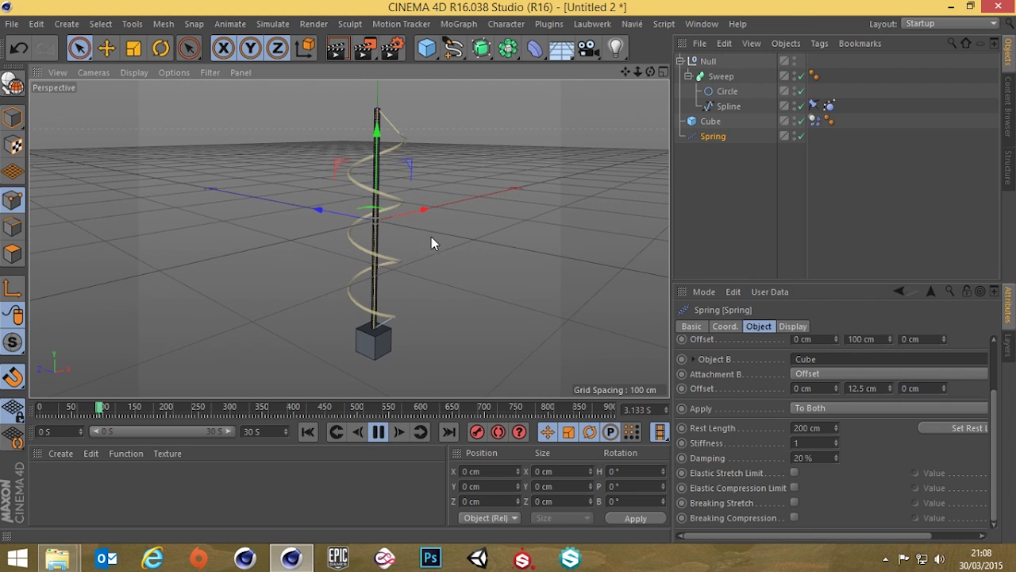
Set the Spring's Rest Length back to 100 cm, replay the simulation, and return to frame 0.
left_click(828, 430)
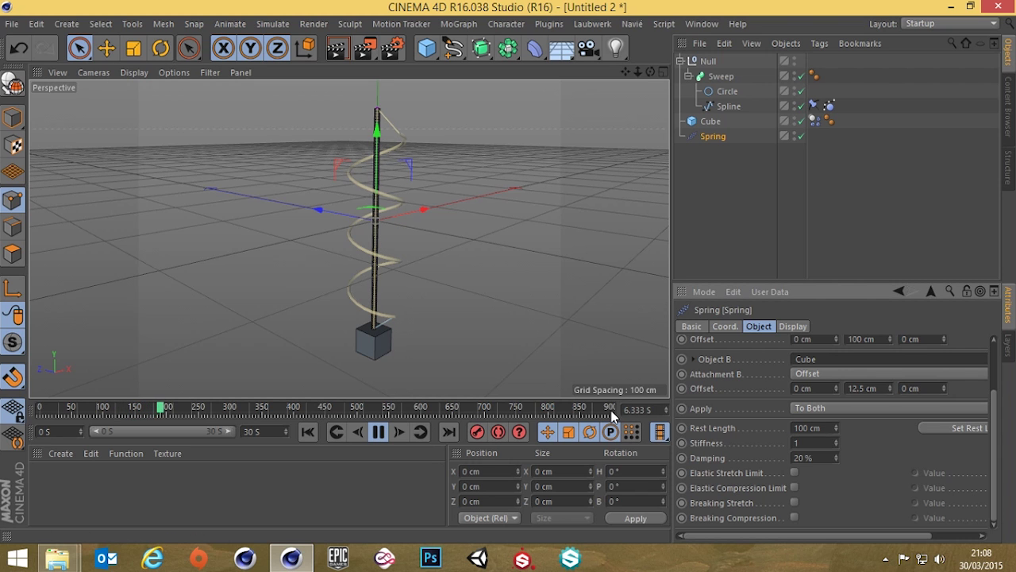
left_click(378, 431)
left_click(309, 431)
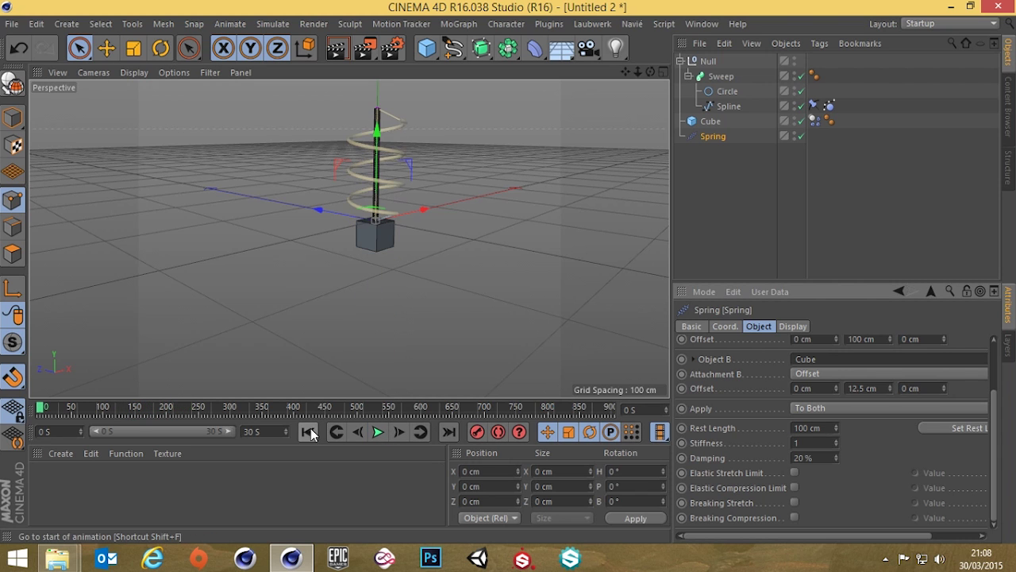
left_click_drag(386, 215, 420, 261, "alt")
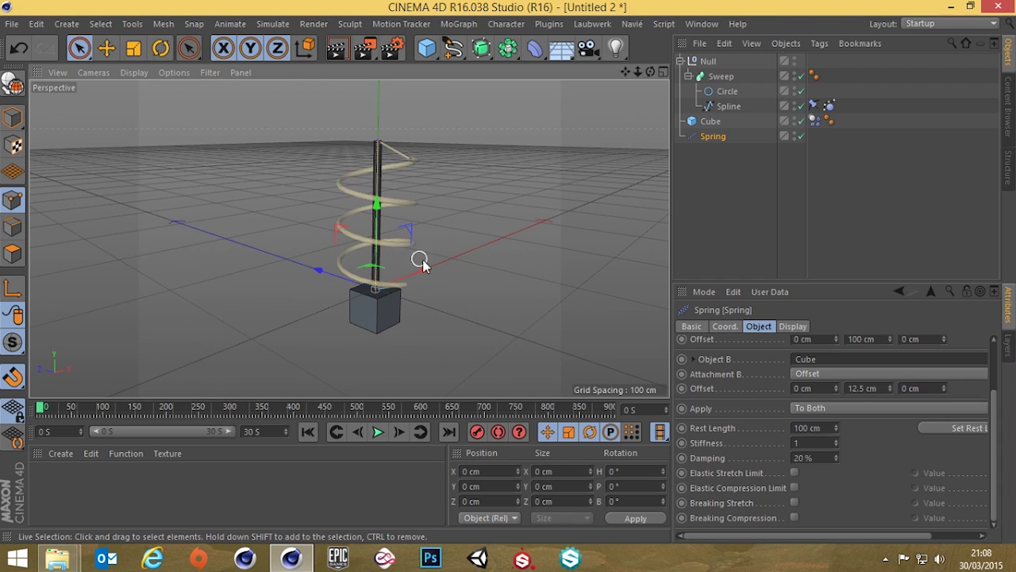
left_click(378, 433)
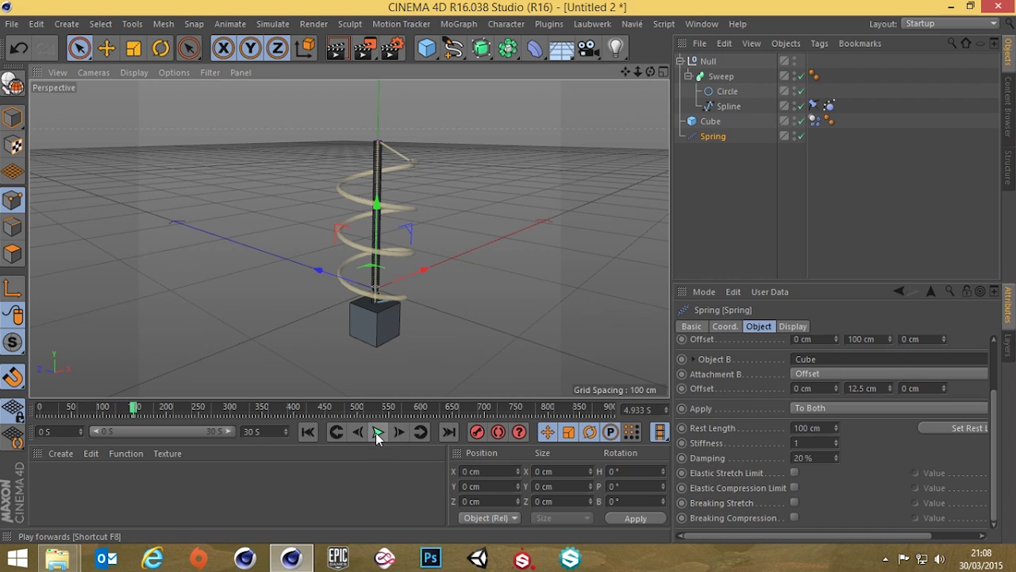
left_click(308, 431)
Try a Spring Stiffness of 3, play the simulation briefly, and return to frame 0.
left_click(818, 443)
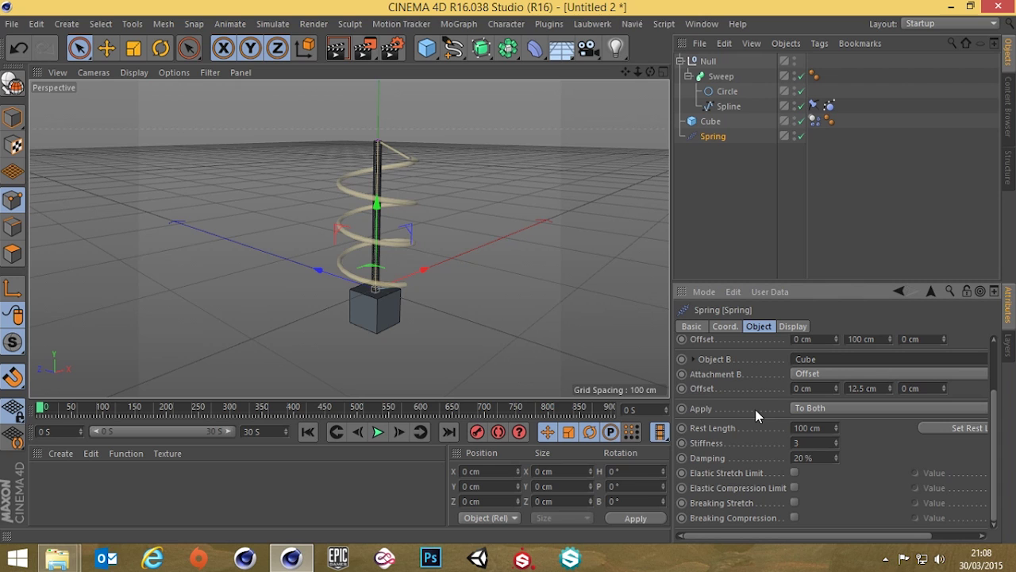
left_click(378, 433)
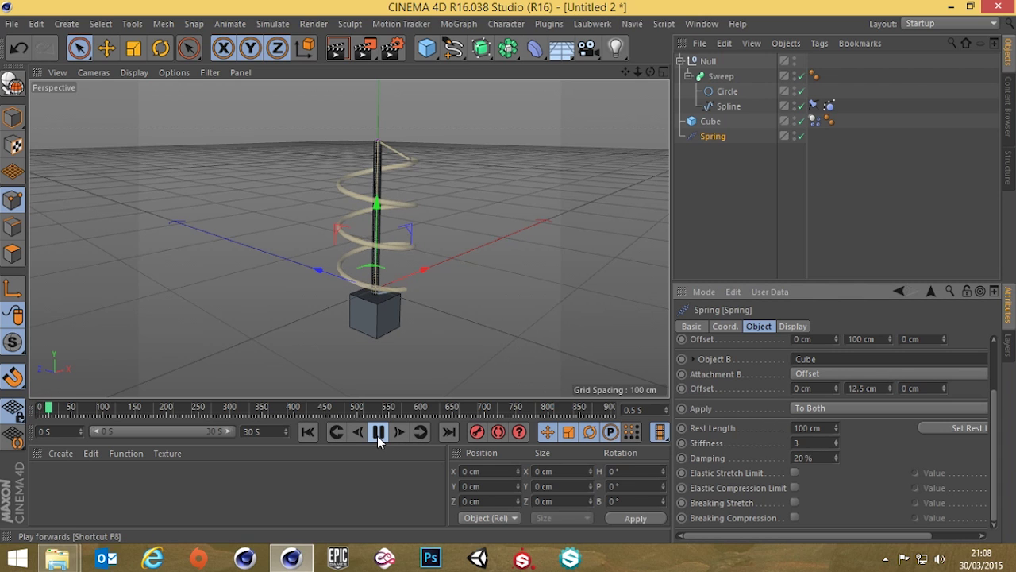
left_click(377, 433)
left_click(308, 432)
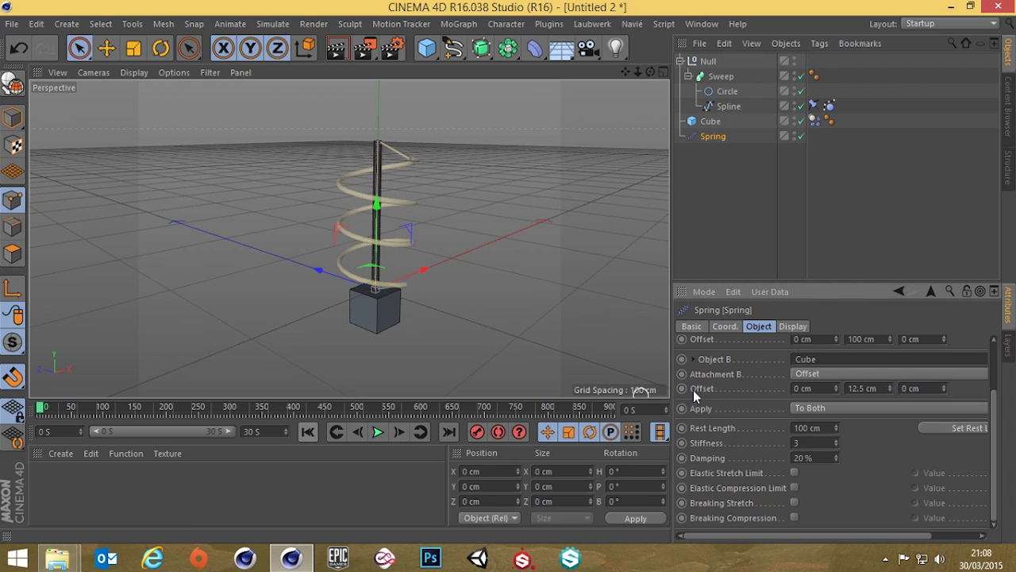
Set the Spring's Stiffness to 5 and play the simulation while viewing the tube and Cube.
key("Return")
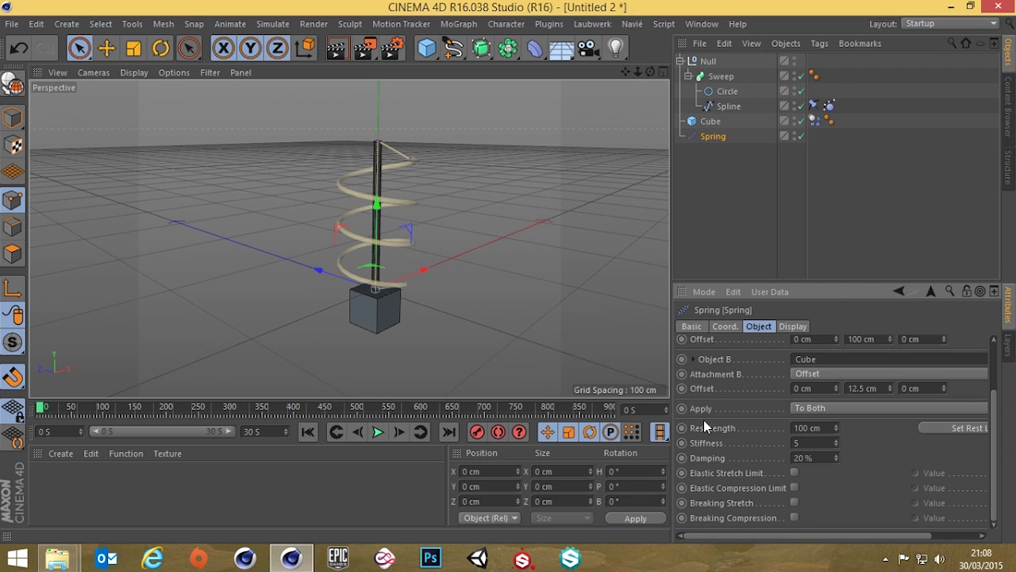
left_click(378, 432)
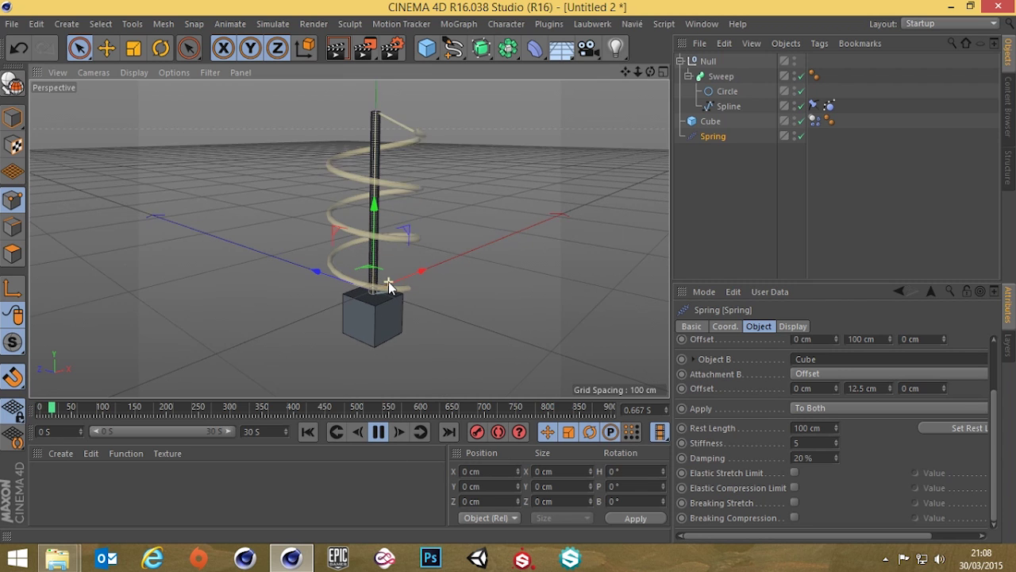
scroll(388, 281, "up", 3)
scroll(391, 293, "down", 4)
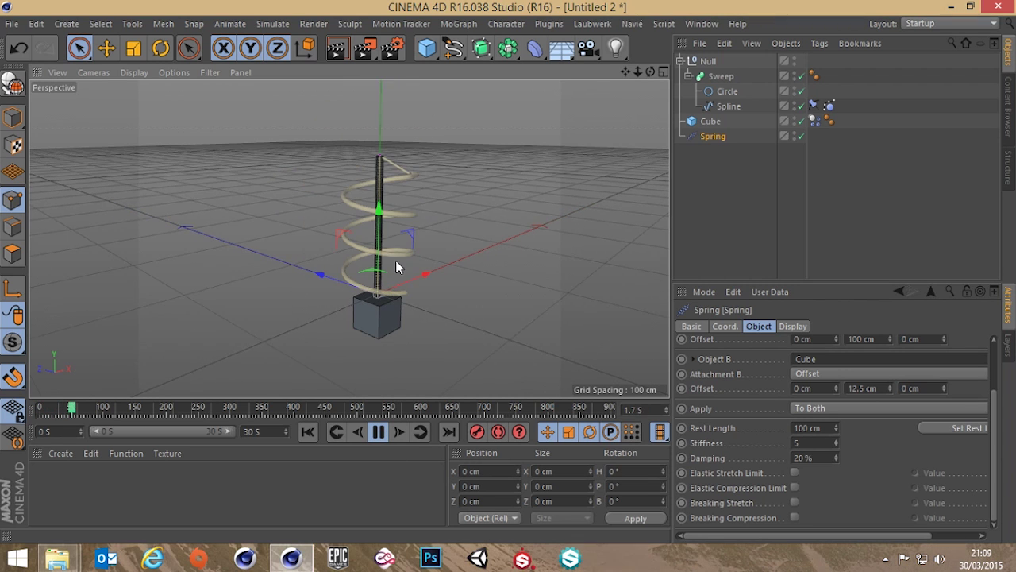
Select the Null and try moving it along its Z axis during playback, stop, and return to frame 0.
left_click(707, 61)
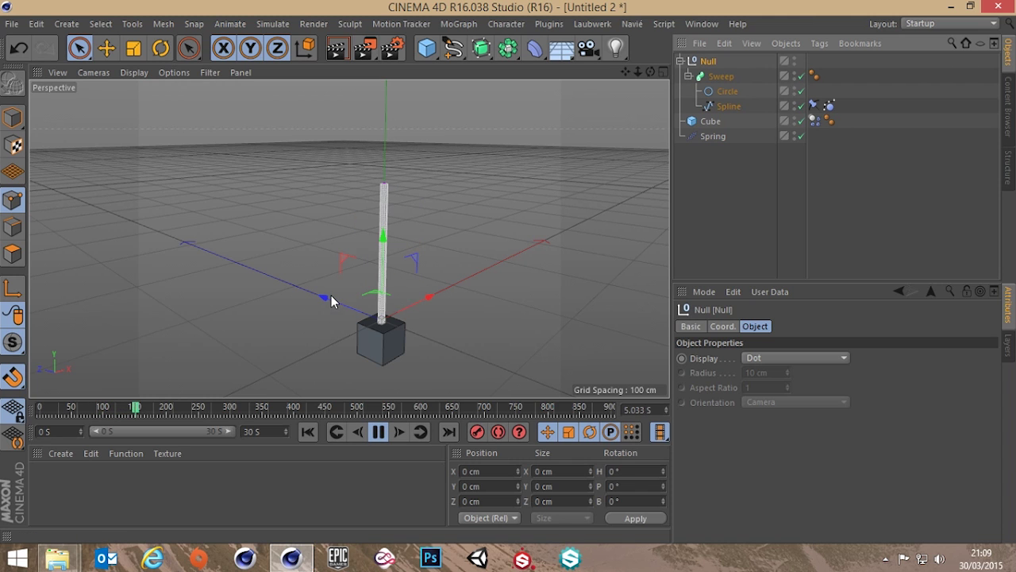
left_click_drag(331, 301, 370, 315)
left_click(377, 432)
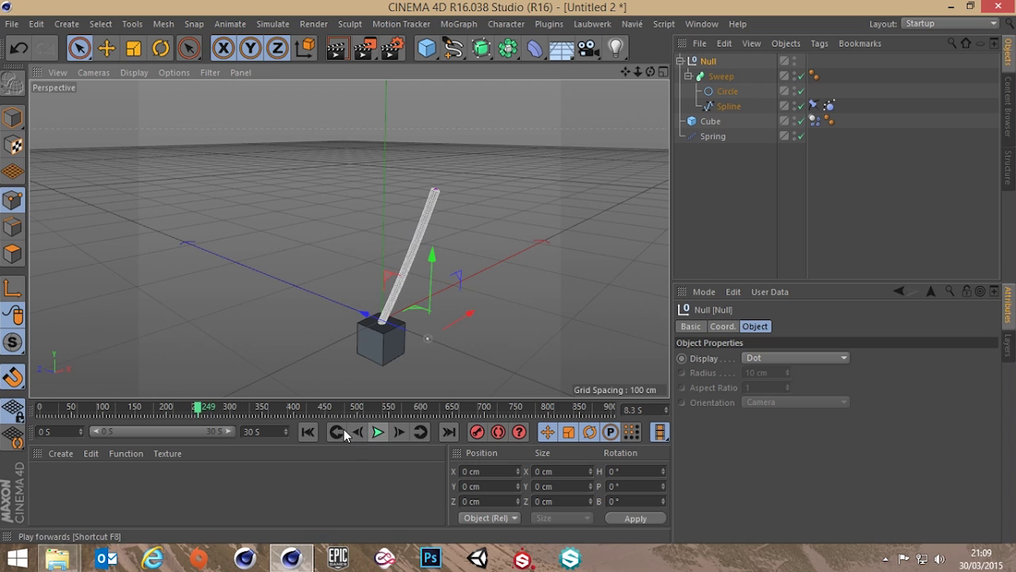
left_click(308, 431)
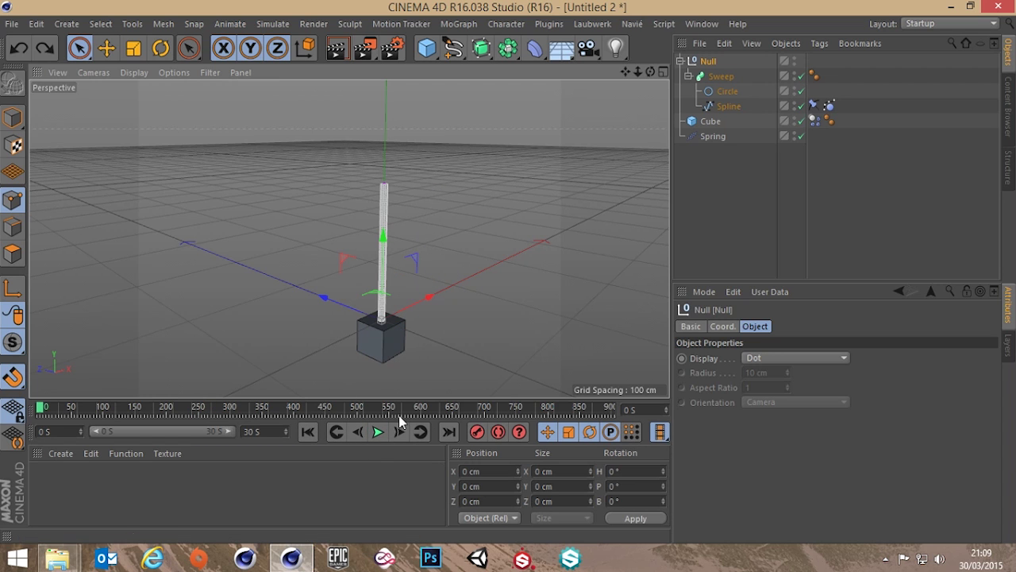
Swing the Null along its Z axis during playback, pause to inspect the tube-to-Cube joint up close, and return to frame 0.
left_click(377, 432)
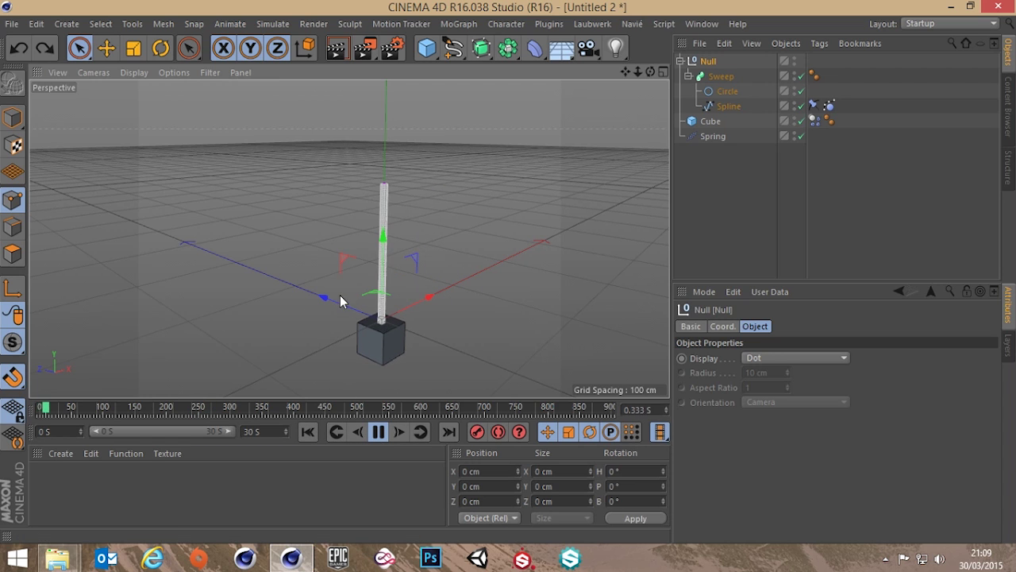
left_click_drag(339, 298, 333, 346)
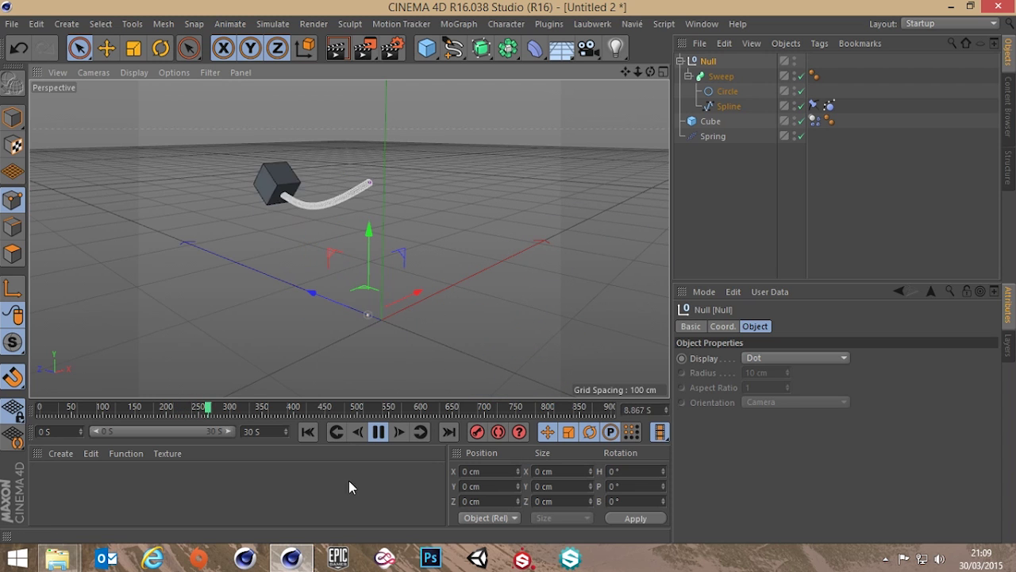
left_click(379, 432)
left_click_drag(395, 316, 547, 338, "alt")
scroll(415, 342, "up", 4)
left_click_drag(404, 296, 293, 294, "alt")
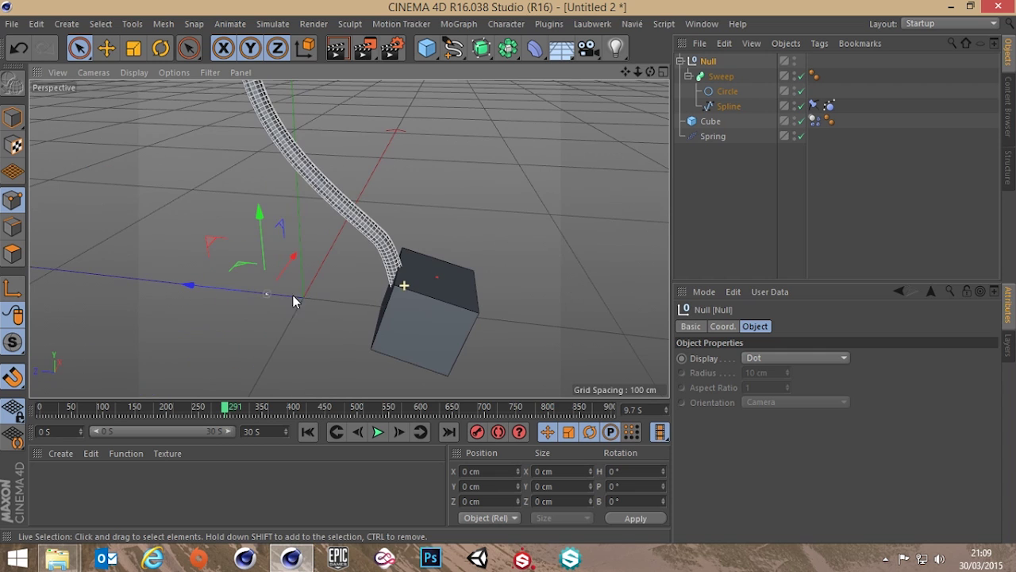
left_click(308, 432)
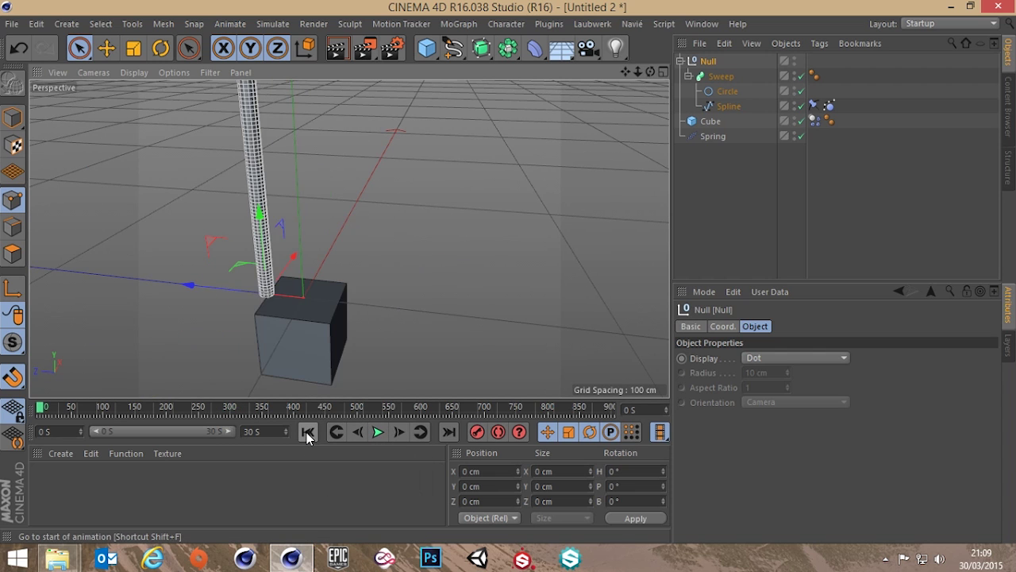
left_click_drag(321, 373, 325, 336, "alt")
scroll(319, 372, "up", 3)
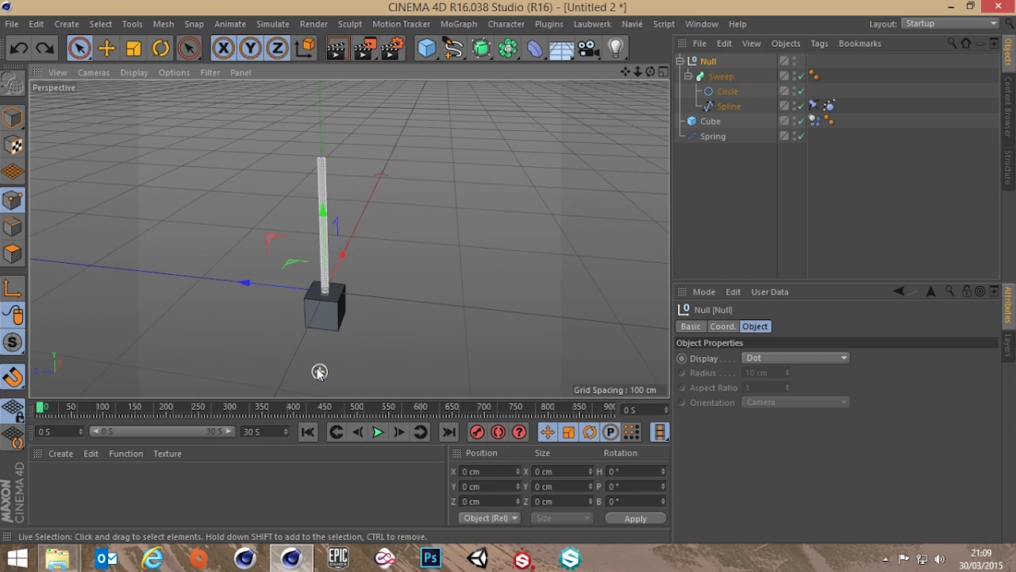
Replay the simulation while moving the Null along Z, pause mid-swing to examine the Cube's attachment, and go back to the start.
left_click(378, 431)
left_click_drag(277, 291, 235, 299)
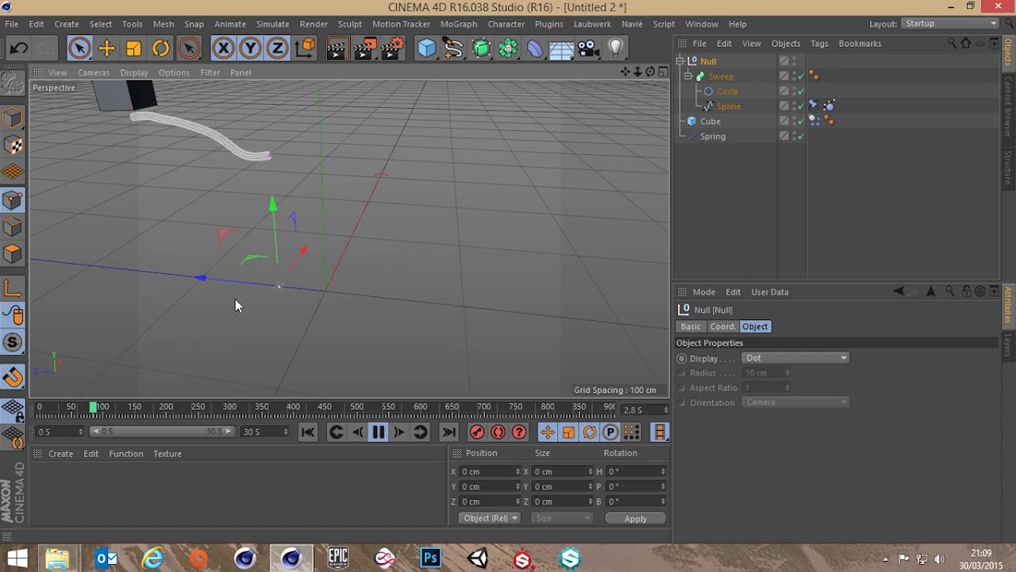
left_click(378, 432)
scroll(235, 176, "up", 5)
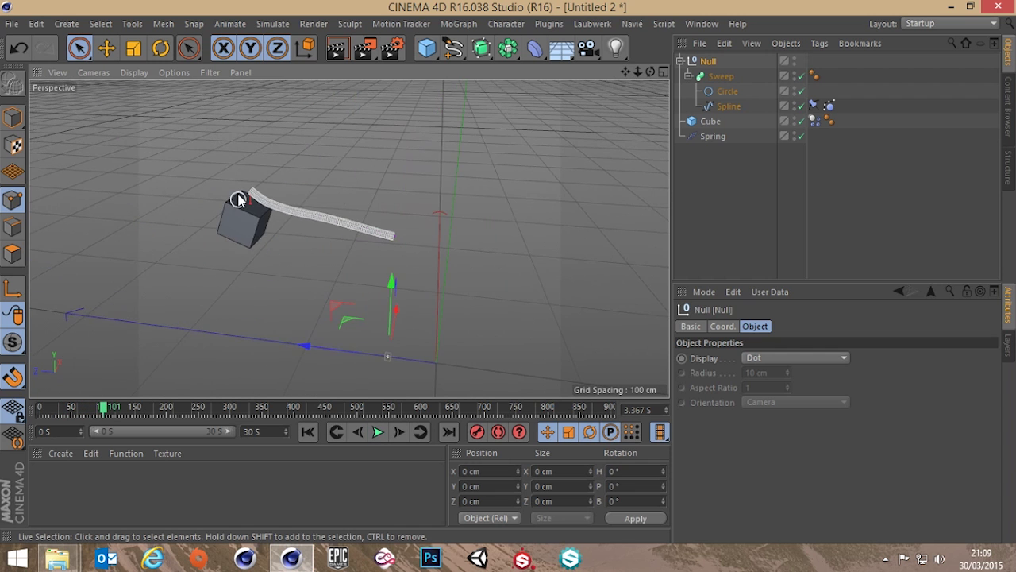
left_click_drag(265, 234, 320, 294, "alt")
scroll(249, 248, "down", 5)
left_click(307, 431)
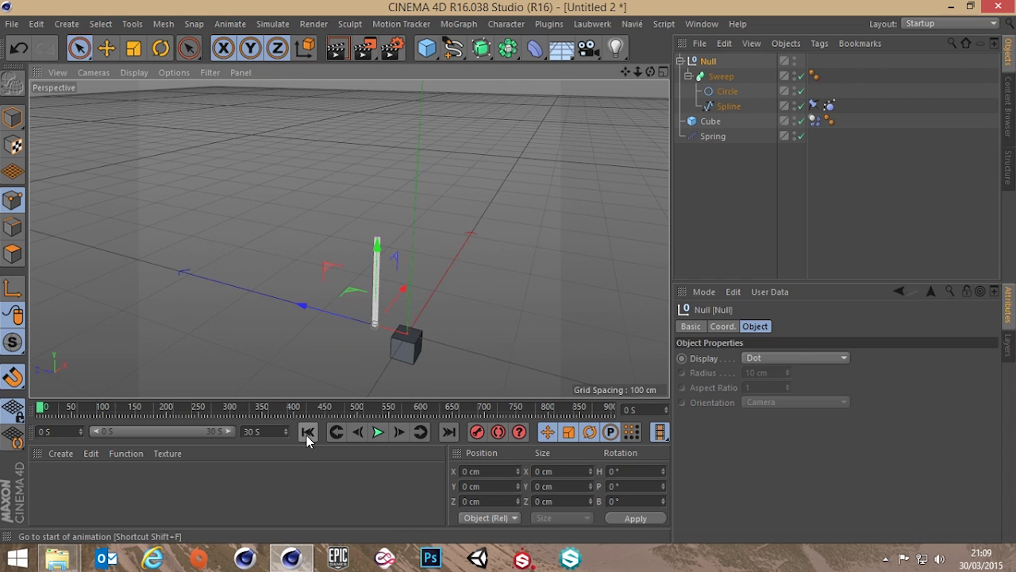
Undo the Null's test movement, select the Null, and record its starting keyframe at frame 0.
left_click_drag(409, 361, 403, 265, "alt")
left_click_drag(454, 220, 427, 247, "alt")
left_click(710, 123)
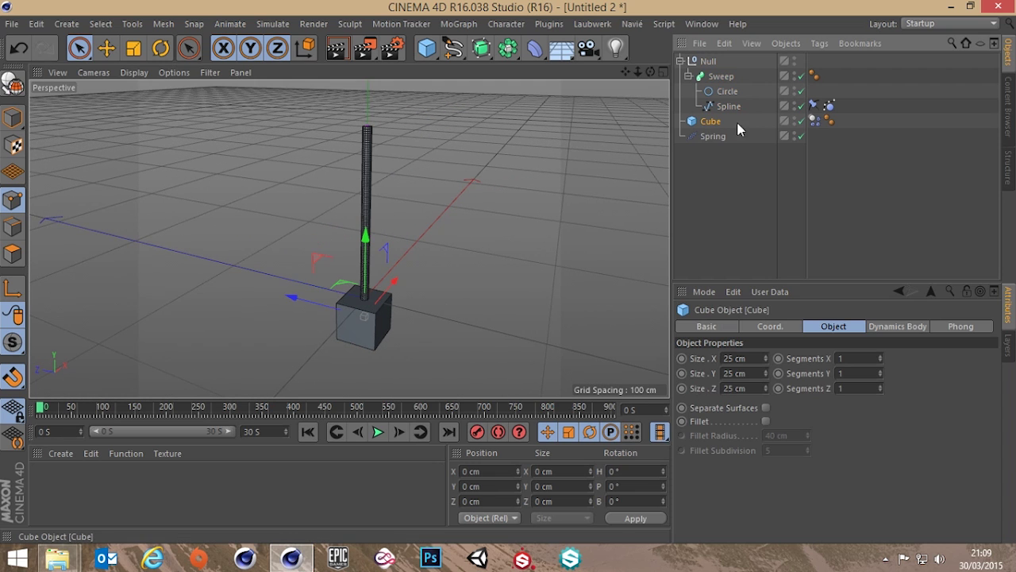
left_click(714, 63)
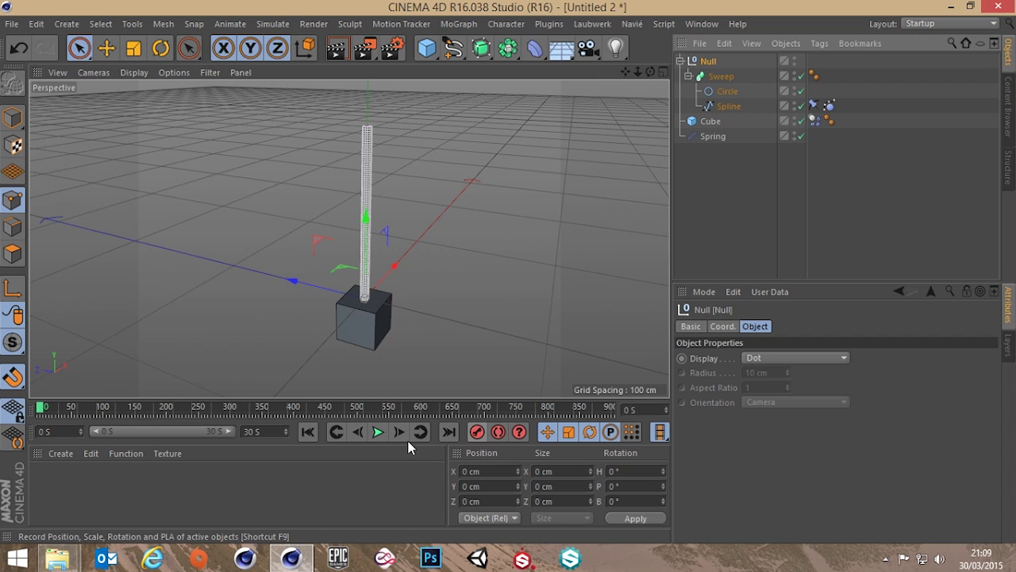
At frame 105, move the Null along its Z axis away from the origin and record a keyframe.
left_click_drag(41, 409, 167, 431)
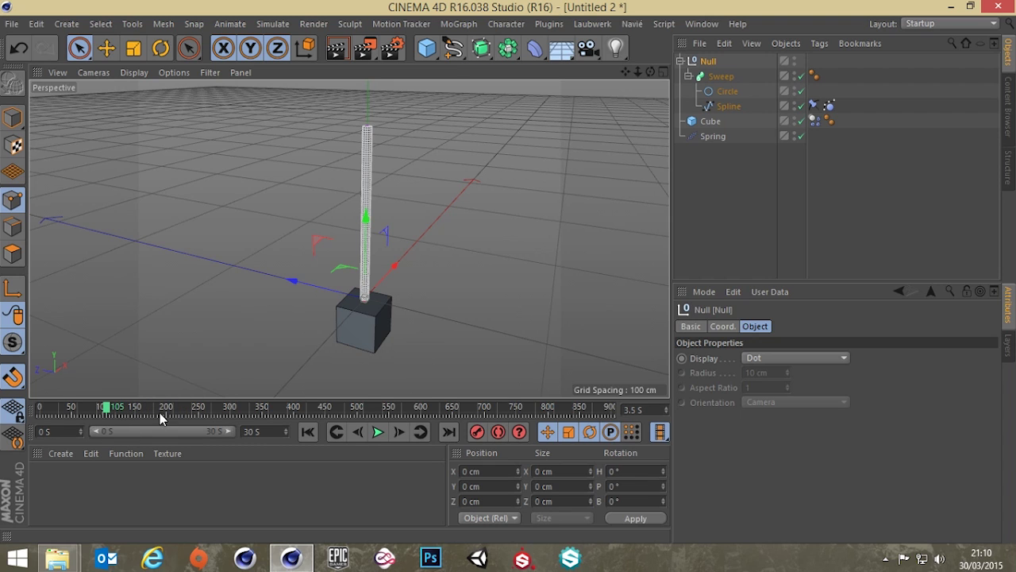
left_click_drag(294, 283, 155, 287)
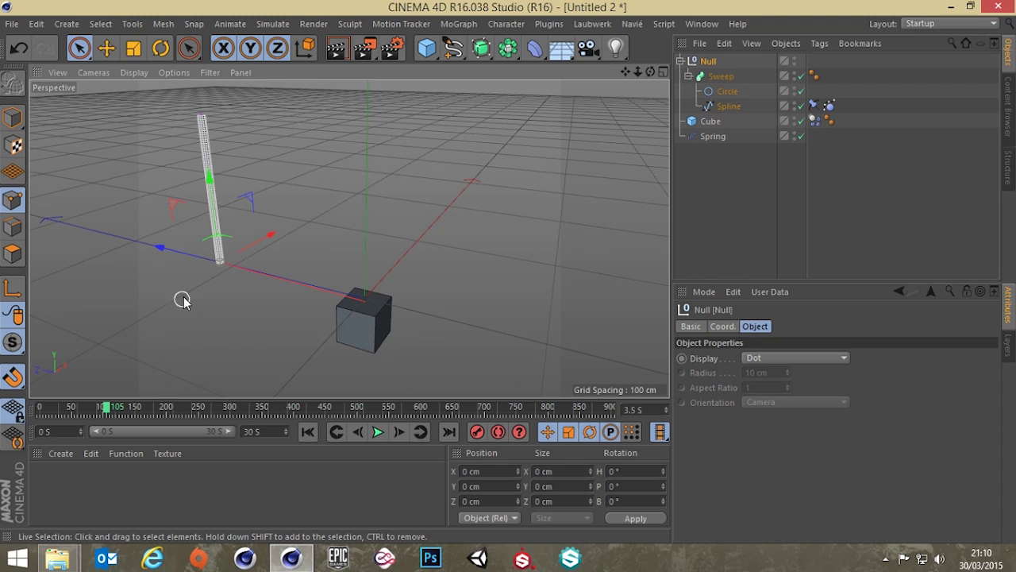
left_click(194, 24)
left_click(238, 46)
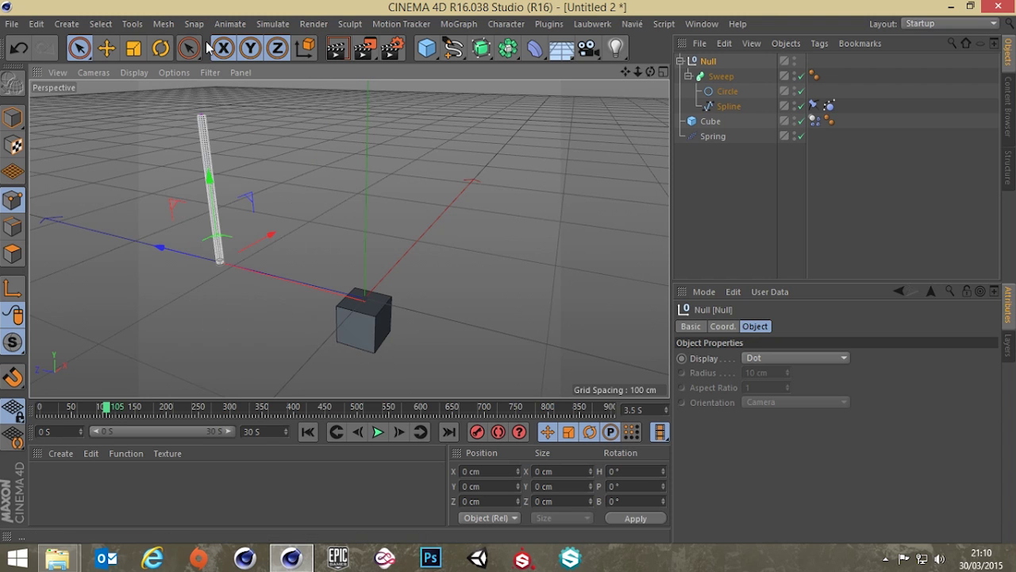
left_click(476, 431)
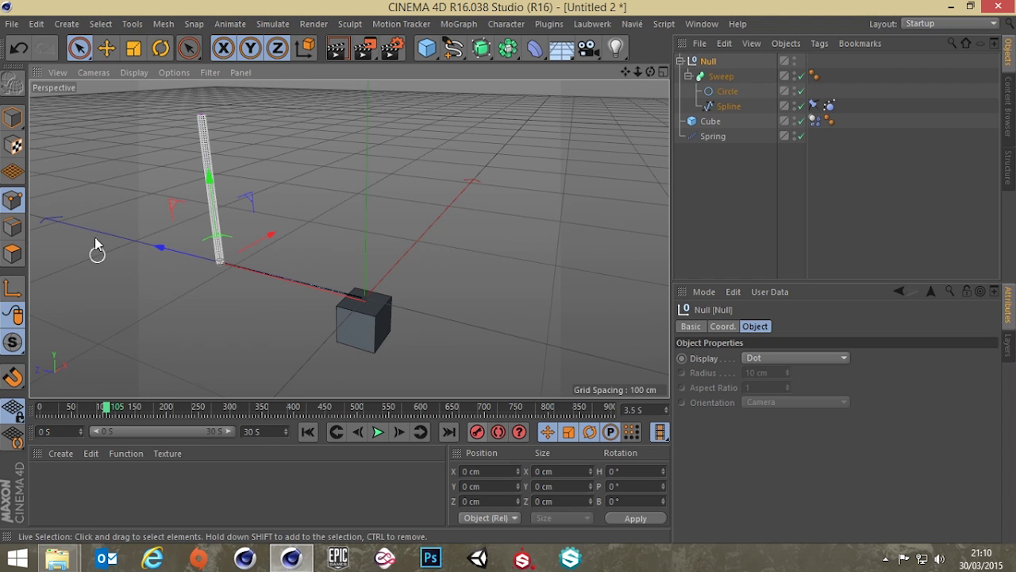
At frame 207, move the Null across the ground plane to the opposite side of the origin and record a keyframe.
left_click_drag(106, 408, 171, 409)
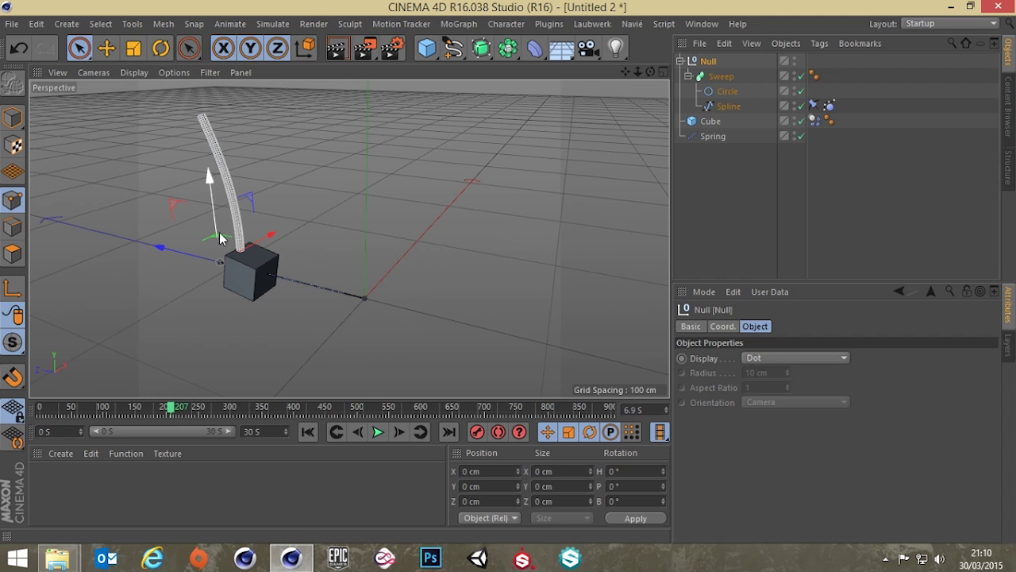
left_click_drag(219, 237, 461, 228)
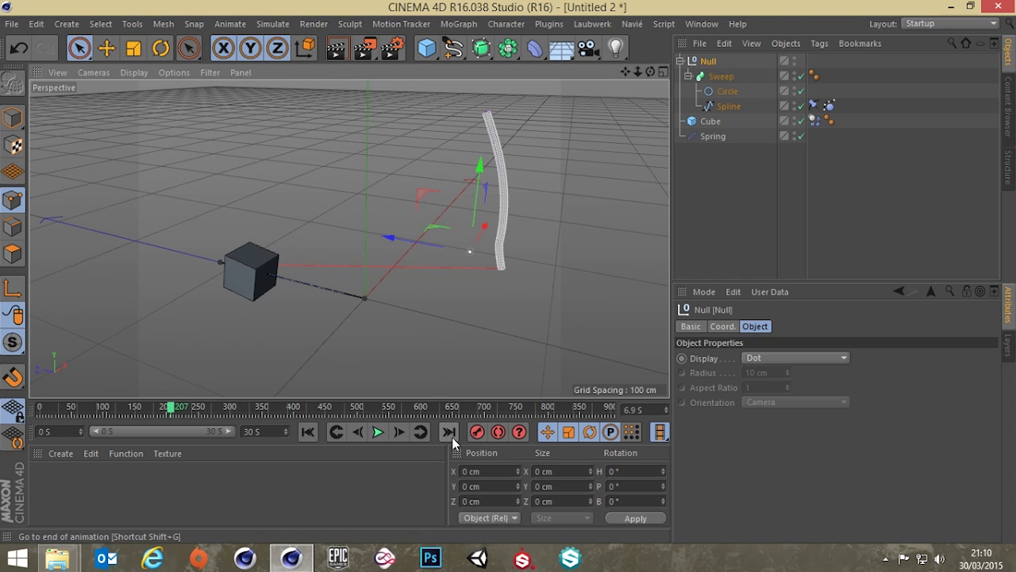
left_click(477, 431)
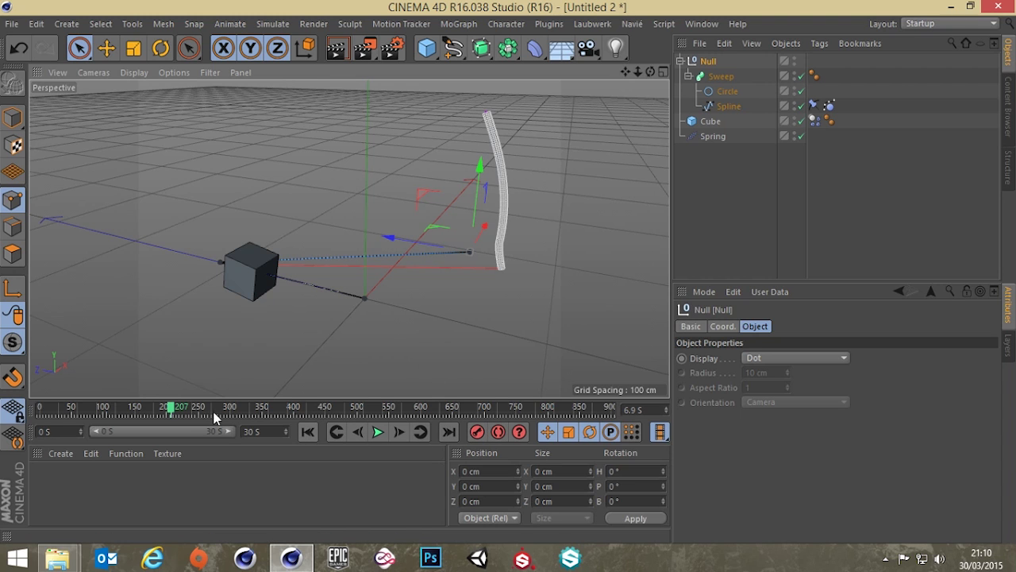
At frame 364, move the Null across the ground plane and record a keyframe, replaying the animation from the start.
left_click_drag(169, 411, 270, 411)
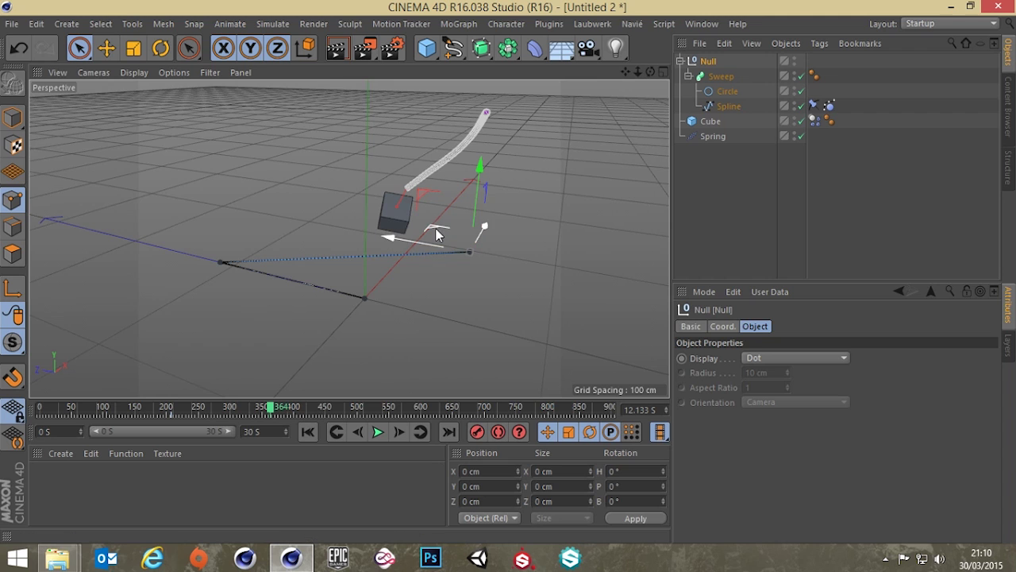
left_click_drag(431, 227, 301, 296)
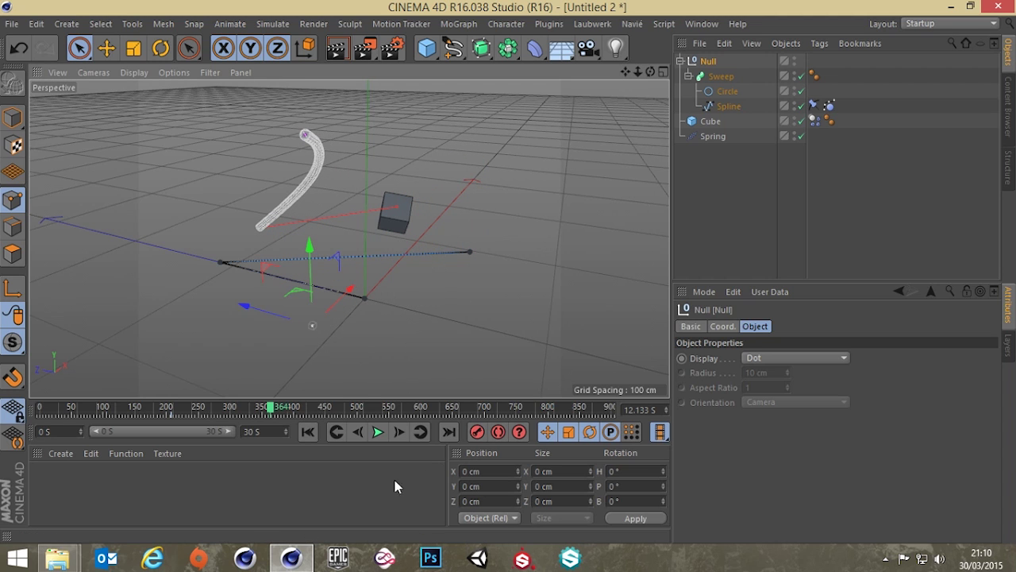
left_click(311, 432)
left_click(377, 433)
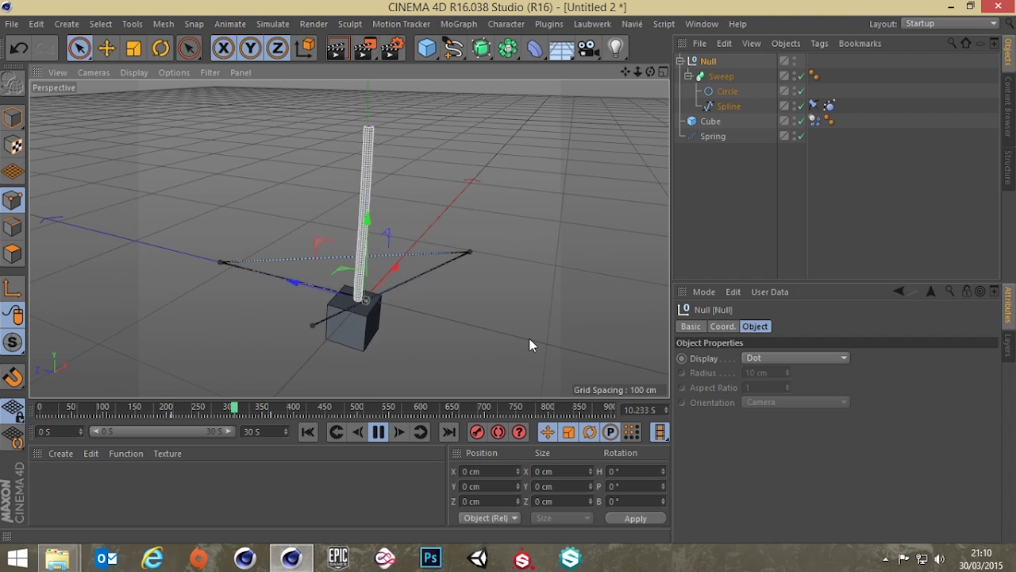
left_click(307, 431)
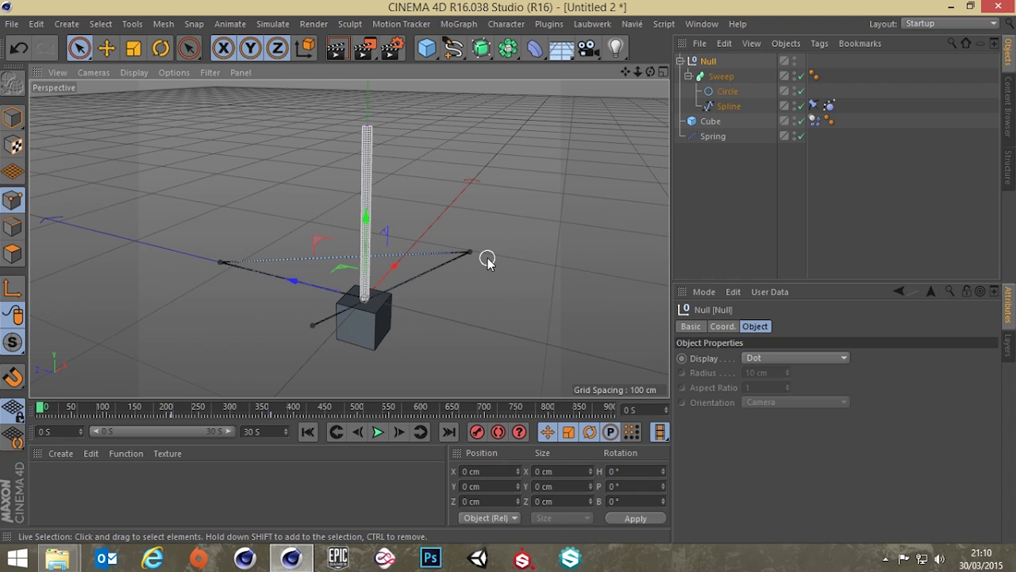
Open the project settings and examine the Dynamics cache options.
left_click(453, 295)
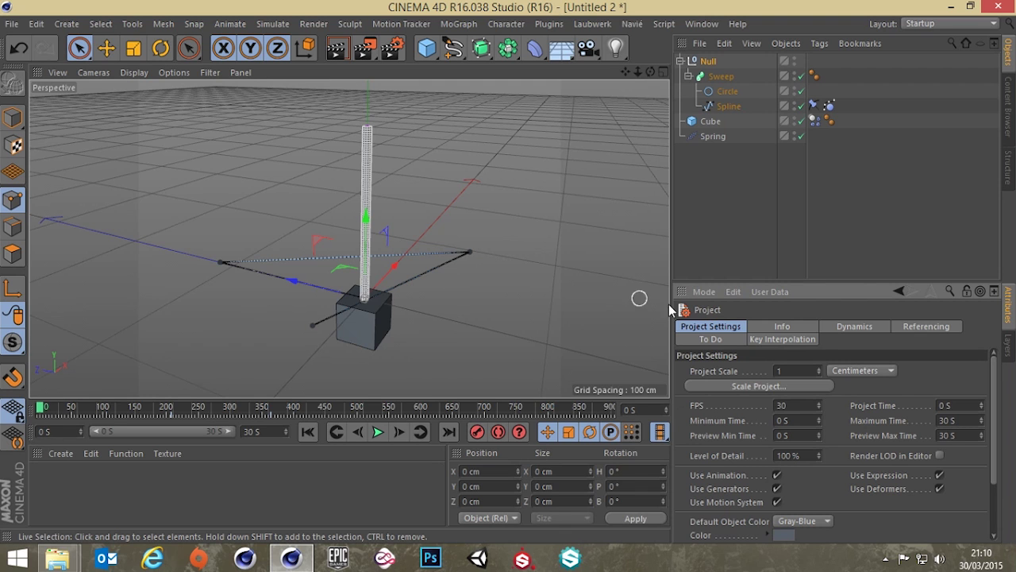
left_click(868, 329)
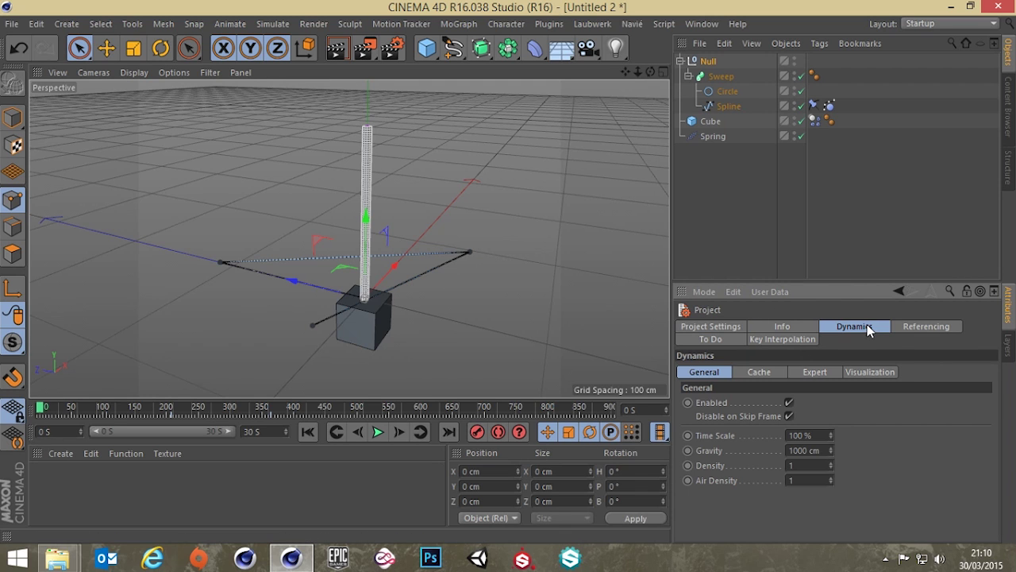
left_click(764, 374)
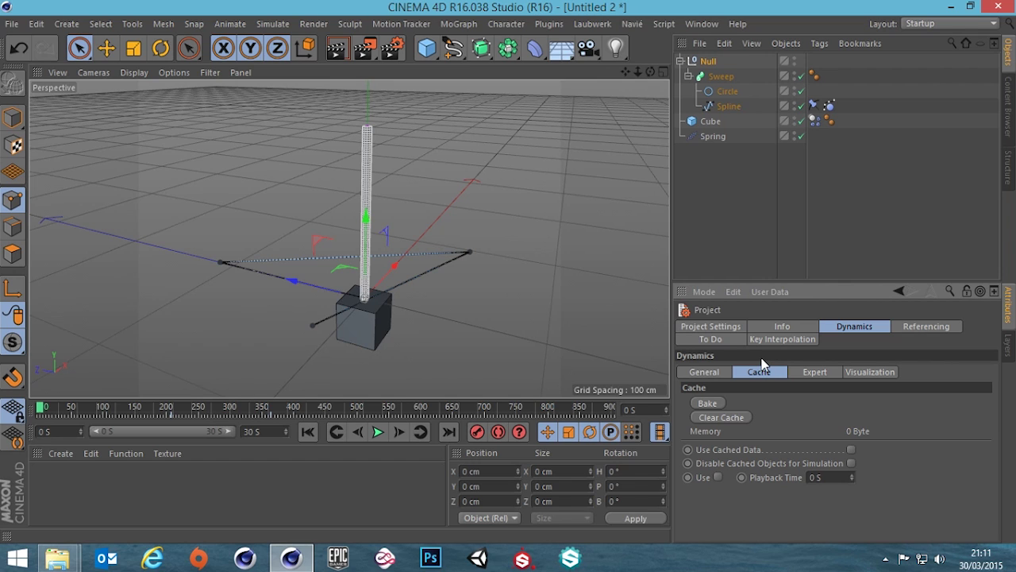
Bake only the Cube's dynamics simulation from the cache settings of its Dynamics Body tag.
left_click(708, 208)
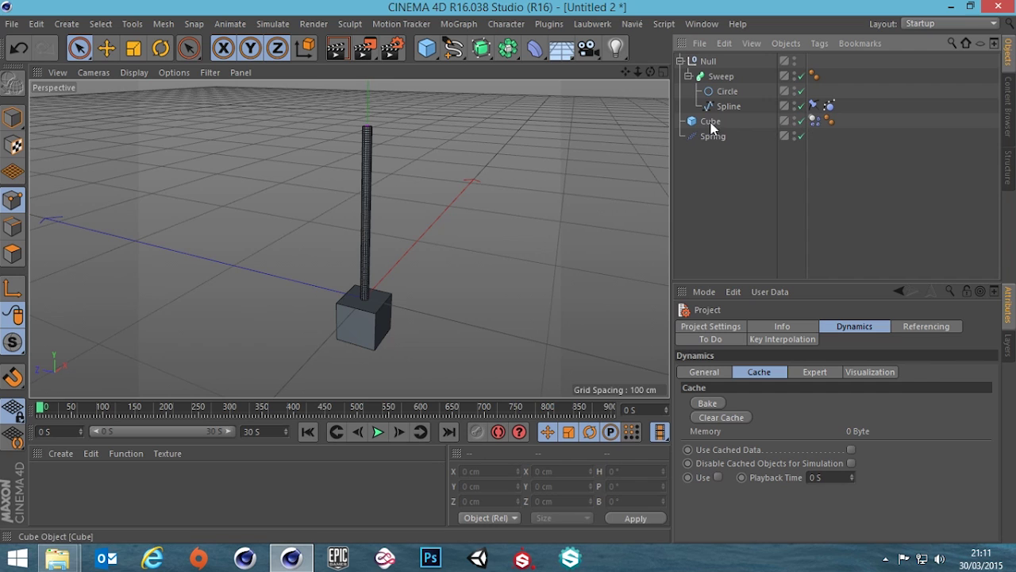
left_click(814, 120)
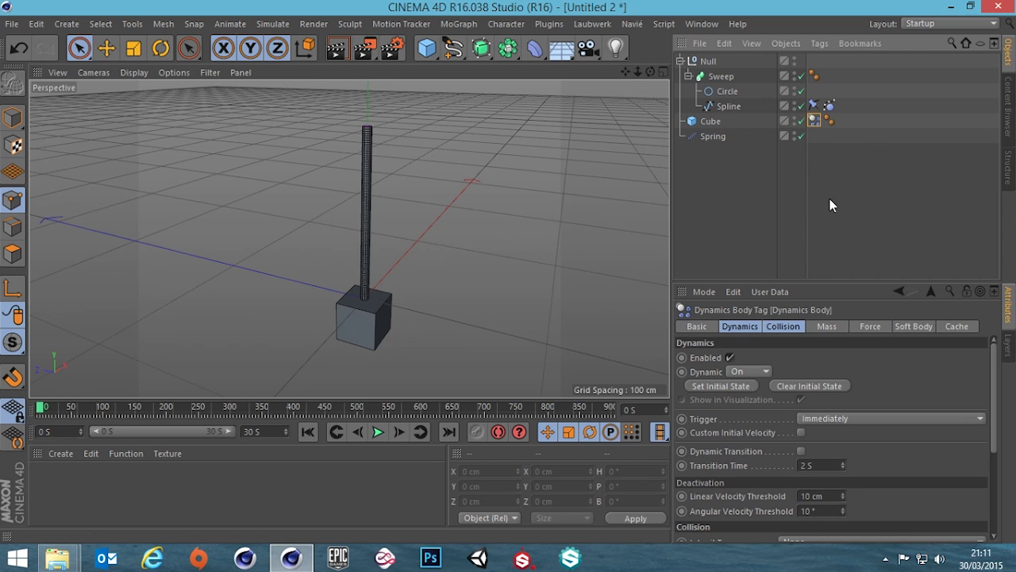
left_click(954, 327)
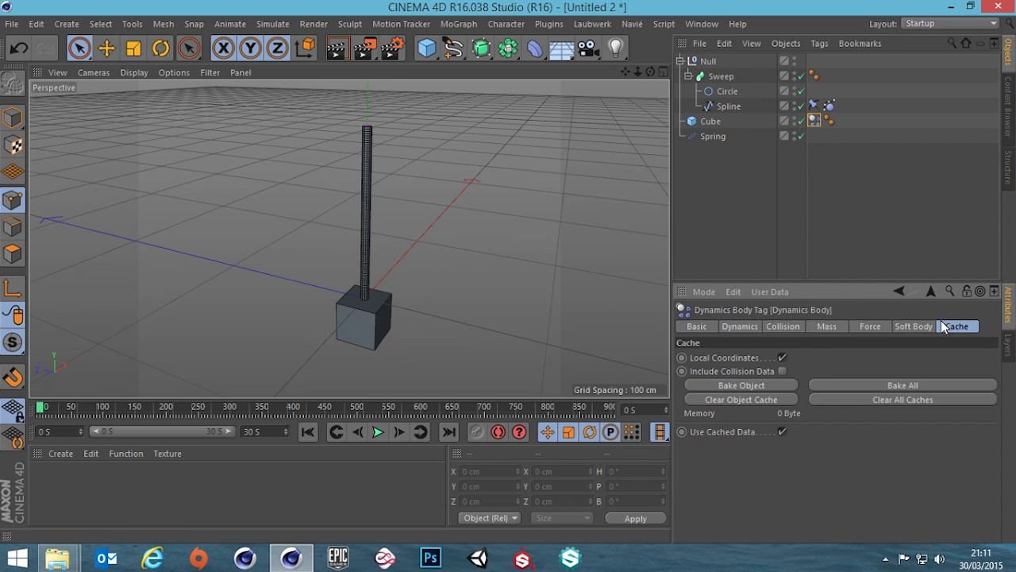
left_click(741, 385)
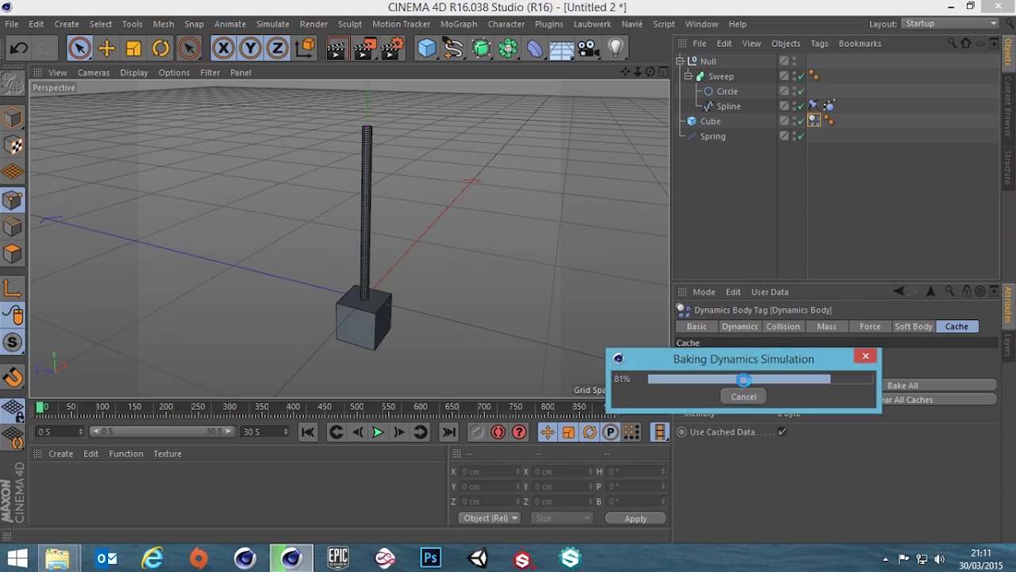
Play back the baked simulation while viewing it from a lower angle, and clear all dynamics caches at the start frame.
left_click(378, 431)
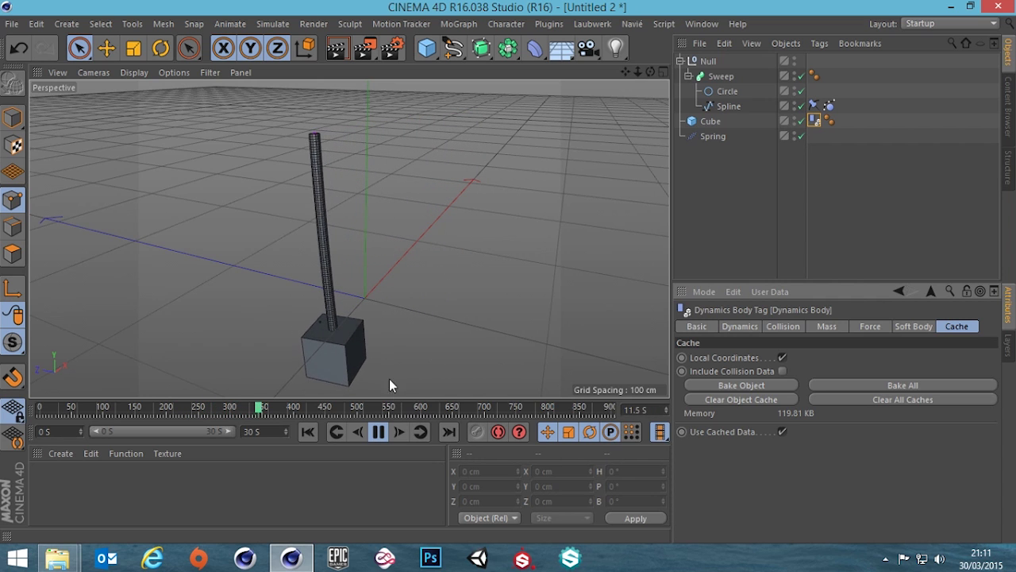
left_click_drag(385, 364, 362, 306, "alt")
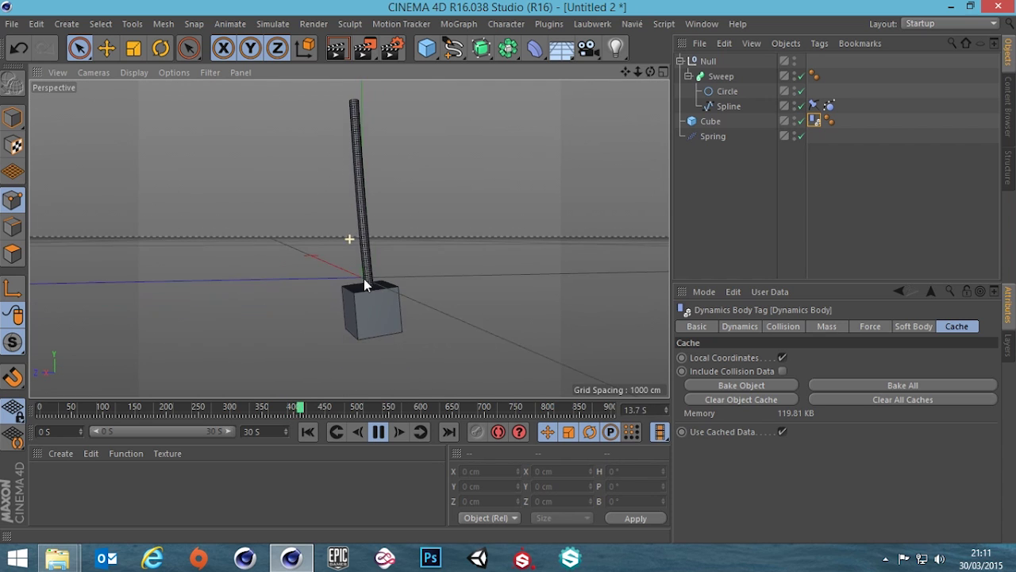
left_click(381, 432)
left_click(309, 432)
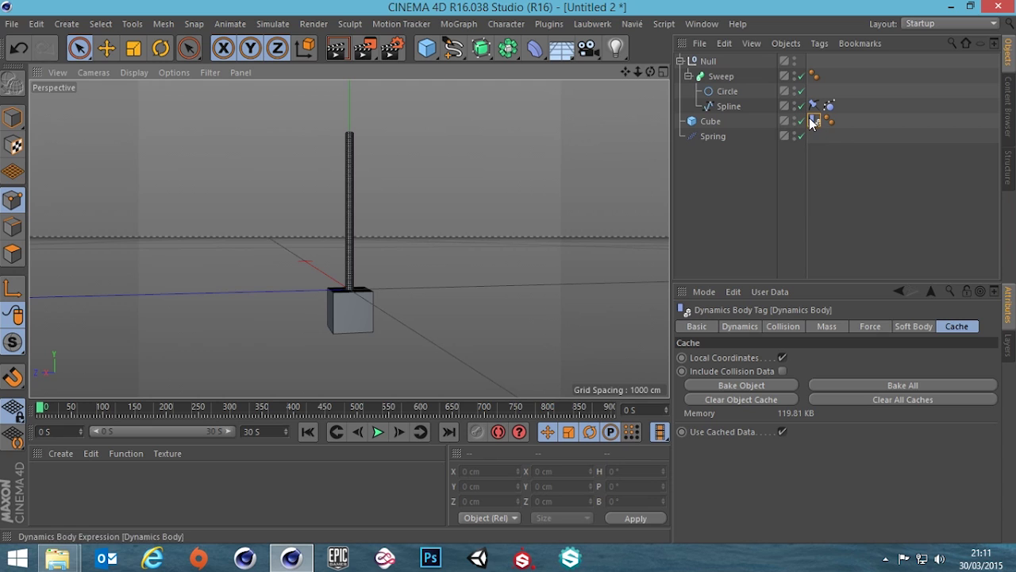
left_click(883, 401)
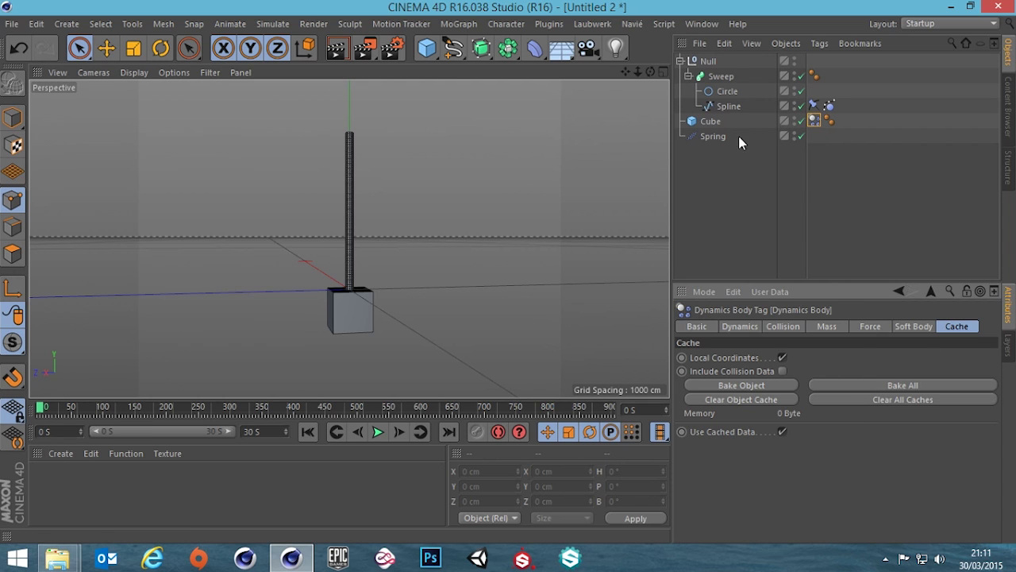
Place the Cube and Spring inside the Sweep under the Null, below the Spline.
left_click(680, 61)
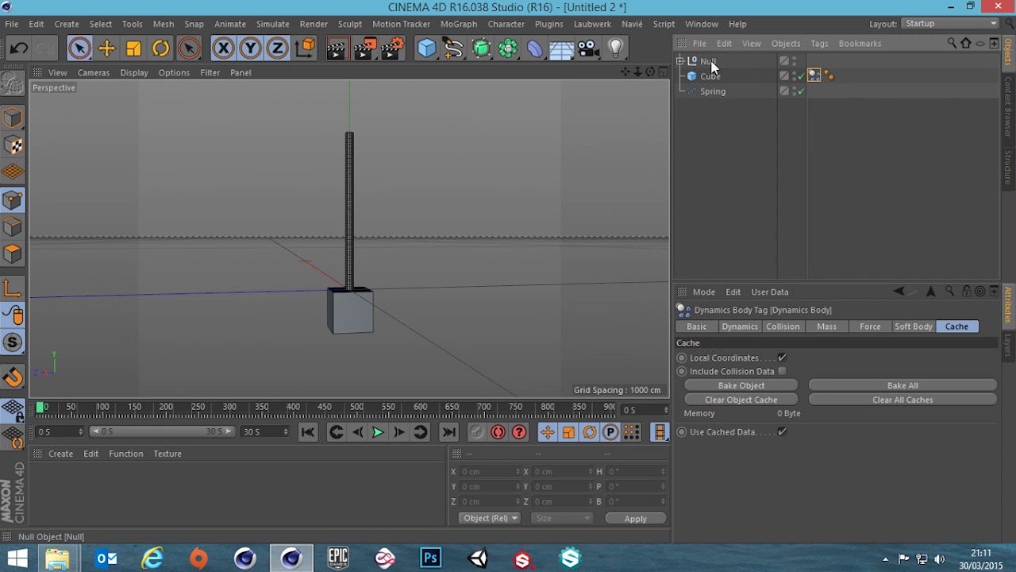
left_click(680, 62)
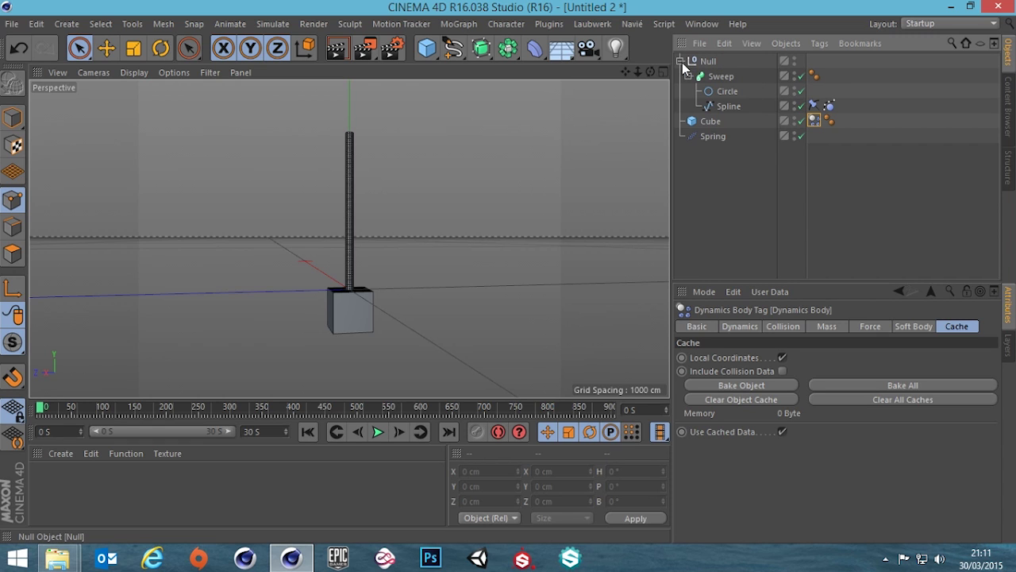
mouse_move(712, 124)
left_mouse_down()
mouse_move(715, 115)
mouse_move(714, 134)
left_mouse_up()
left_click(726, 132)
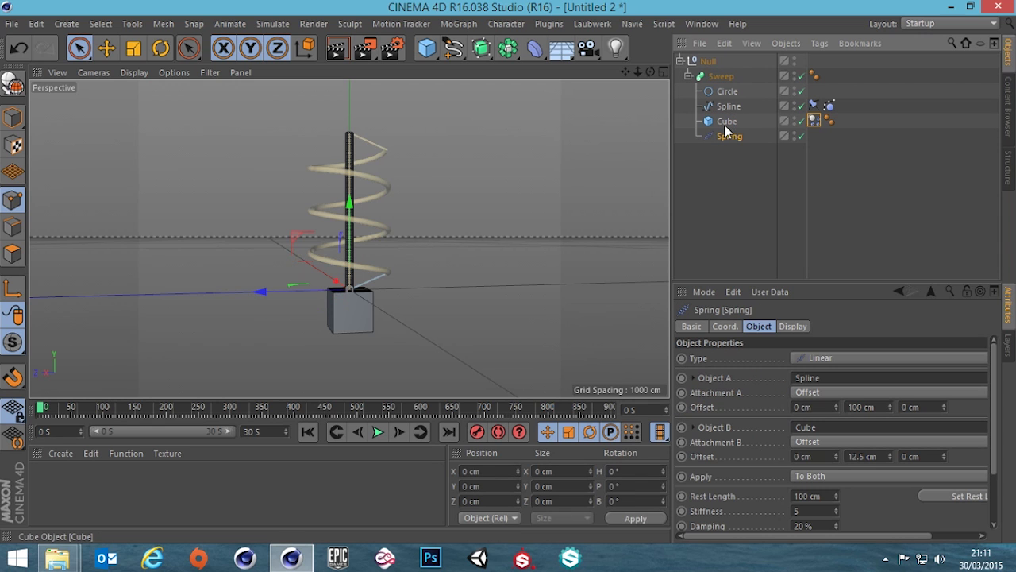
Collapse the Null hierarchy and duplicate the whole Null by moving a copy along its Z axis.
left_click(680, 61)
left_click(704, 61)
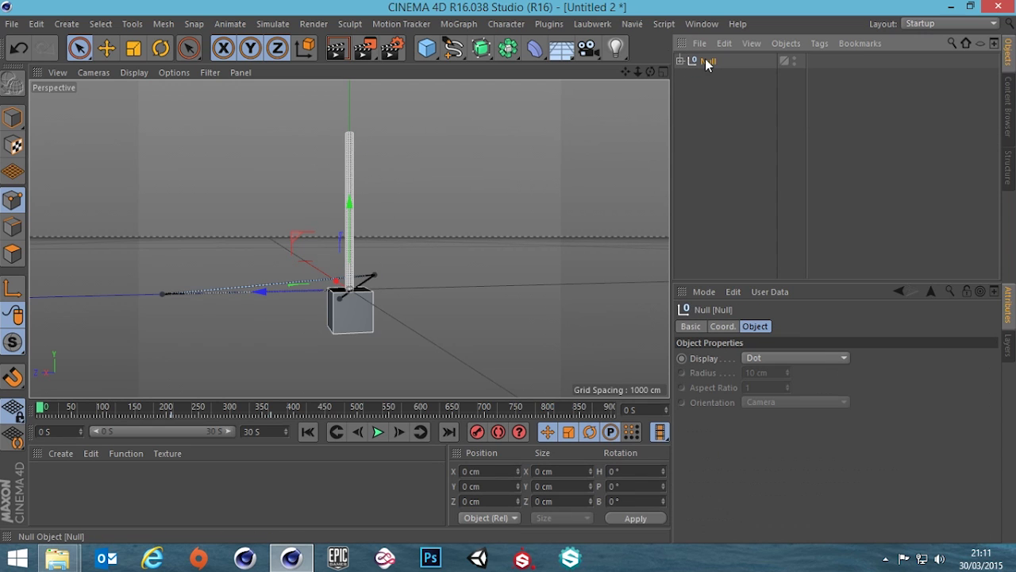
left_click(108, 51)
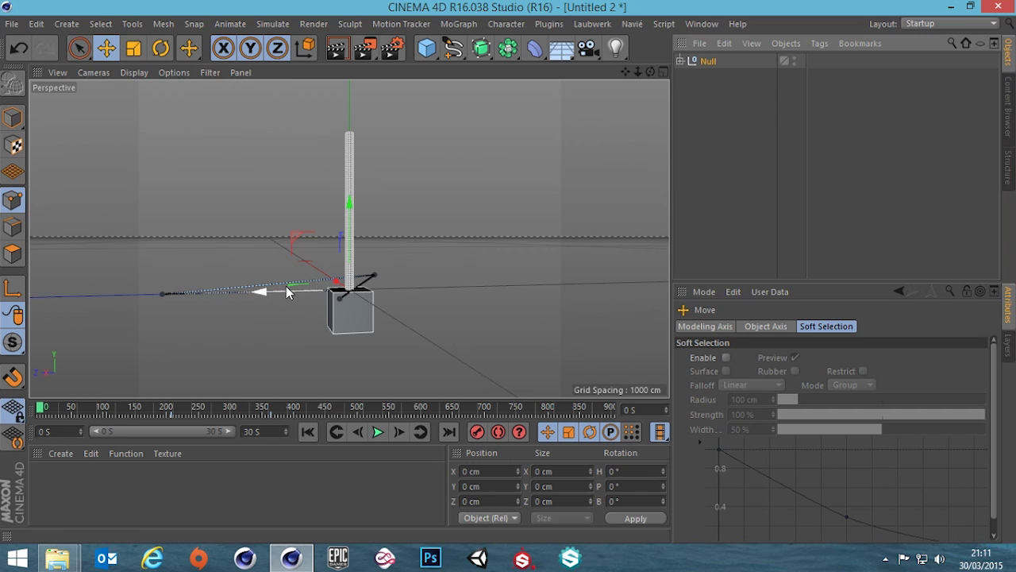
left_click_drag(273, 294, 345, 286)
Play the simulation with both Null hierarchies while viewing the swings from several angles, and return to the start.
left_click(379, 431)
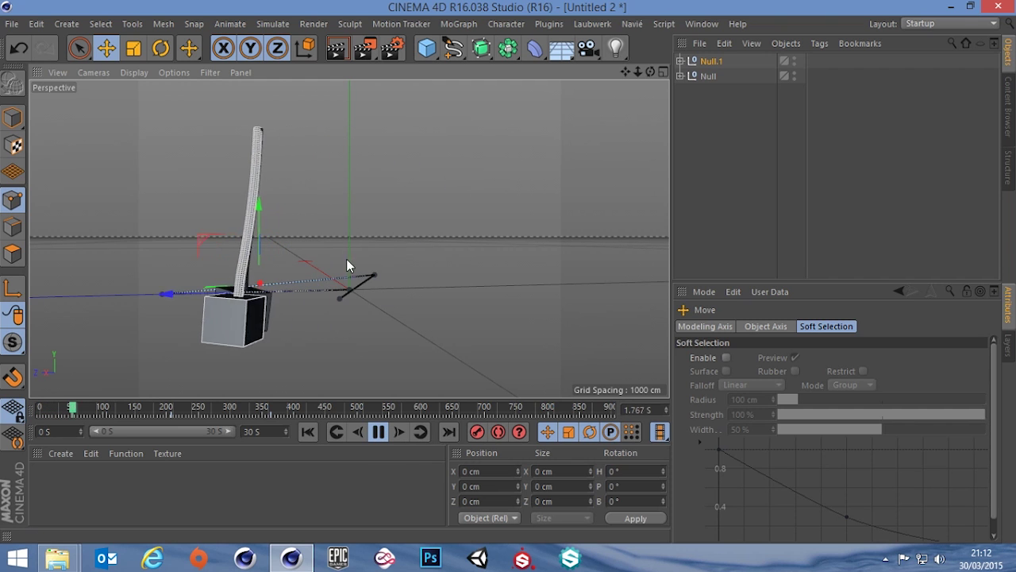
left_click_drag(346, 262, 242, 322, "alt")
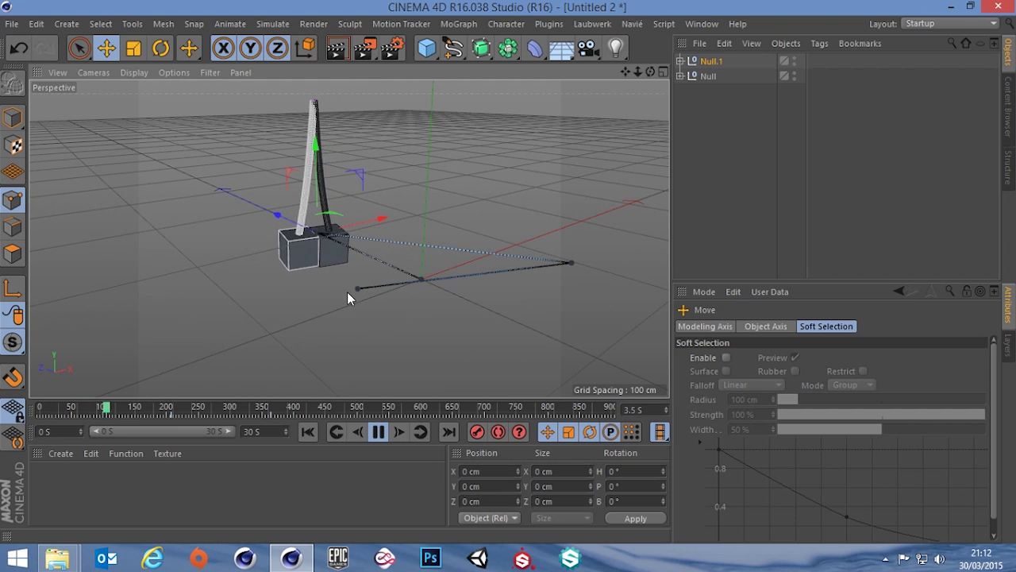
left_click_drag(391, 279, 295, 278, "alt")
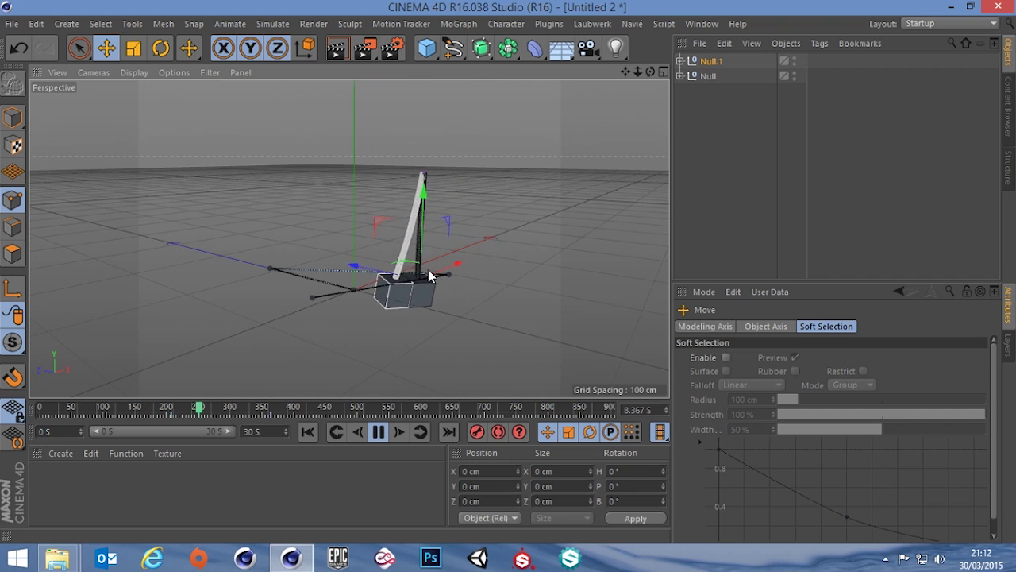
left_click(379, 433)
left_click(309, 432)
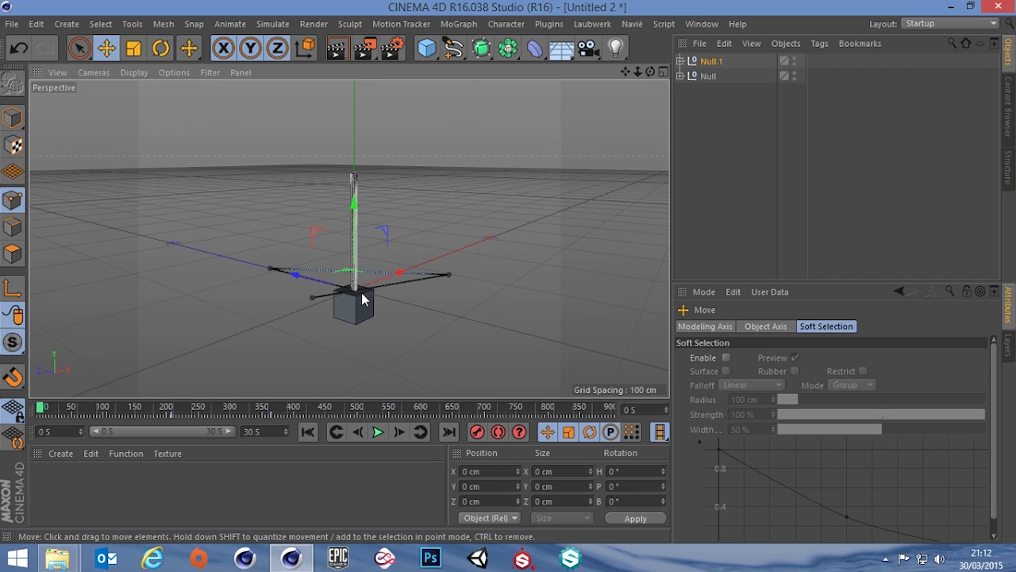
Examine the overlapping assemblies and the Spring's object links inside Null.1, clear the selection, and collapse the hierarchy.
scroll(362, 292, "up", 4)
scroll(376, 274, "down", 3)
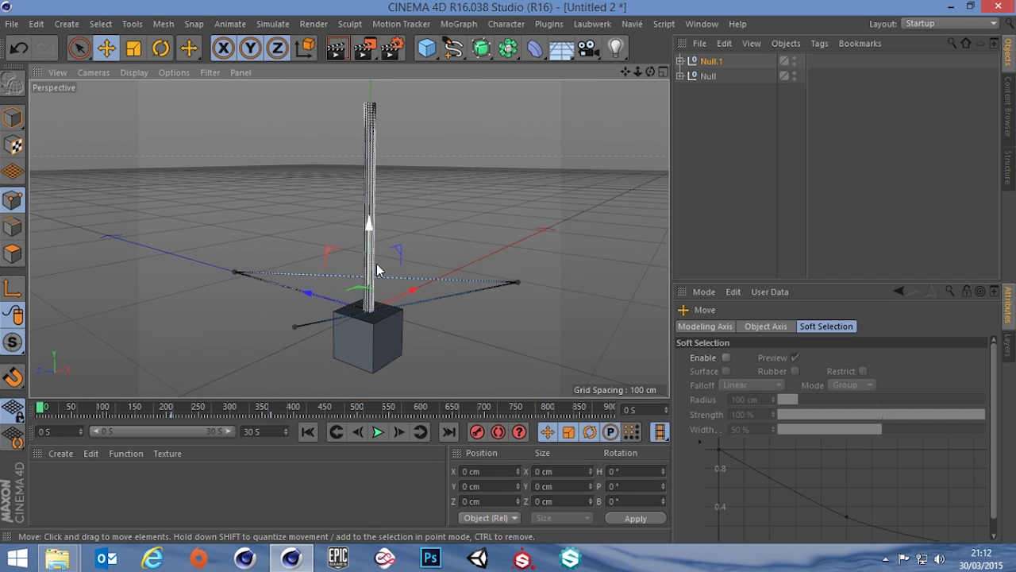
left_click_drag(381, 268, 493, 276, "alt")
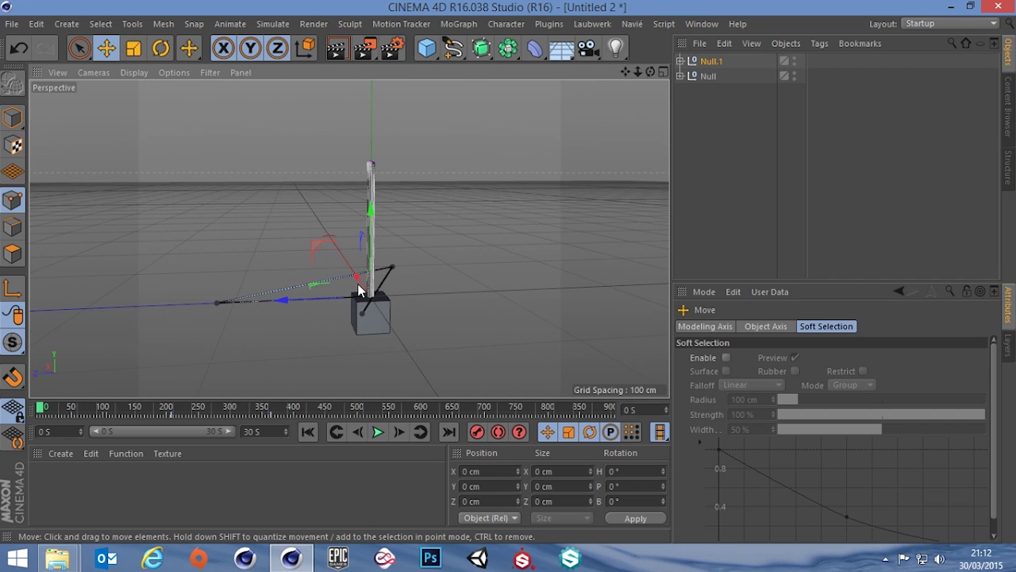
left_click_drag(358, 291, 389, 287, "alt")
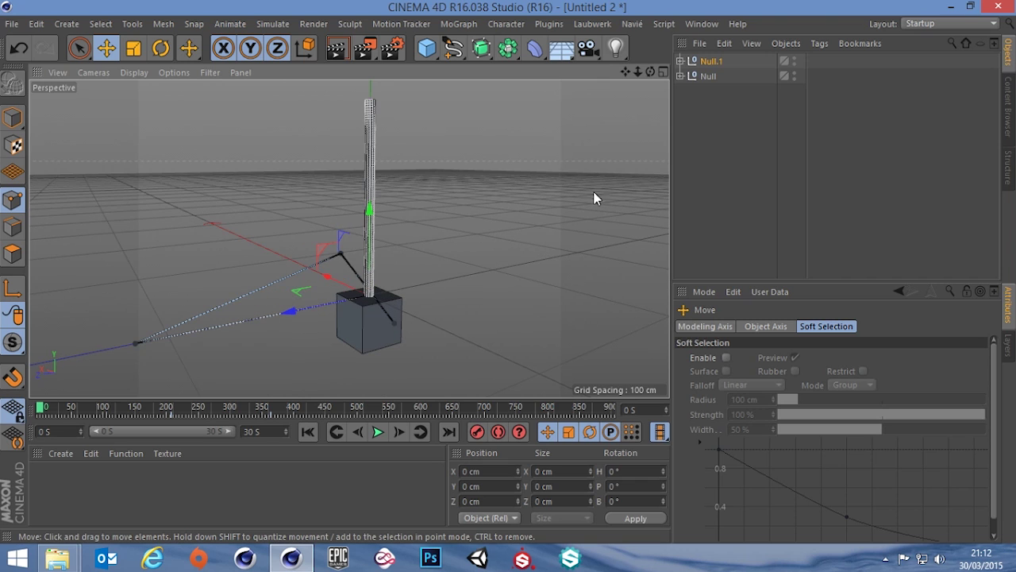
left_click(678, 59)
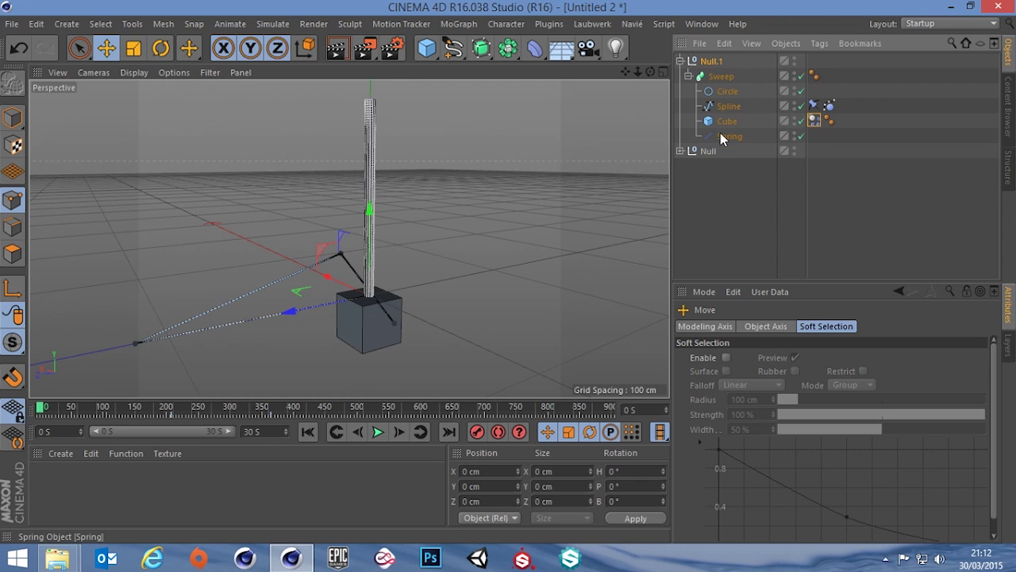
left_click(731, 140)
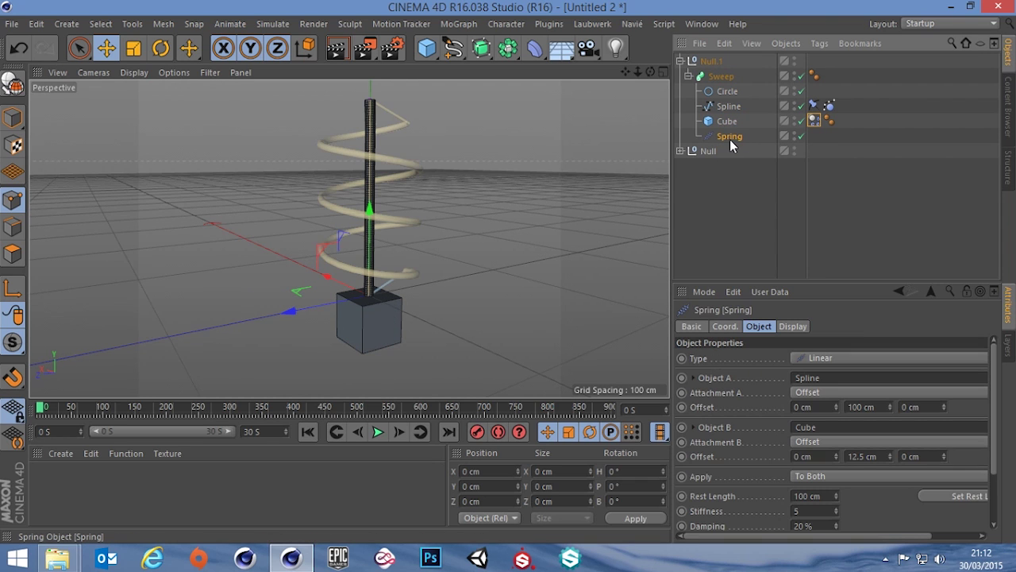
left_click(727, 198)
left_click(689, 77)
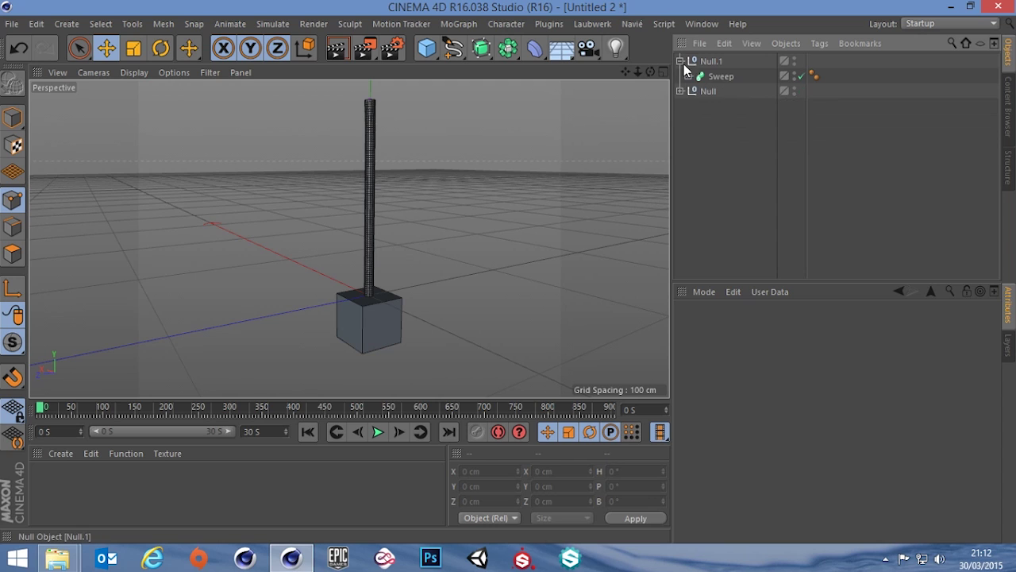
left_click(680, 60)
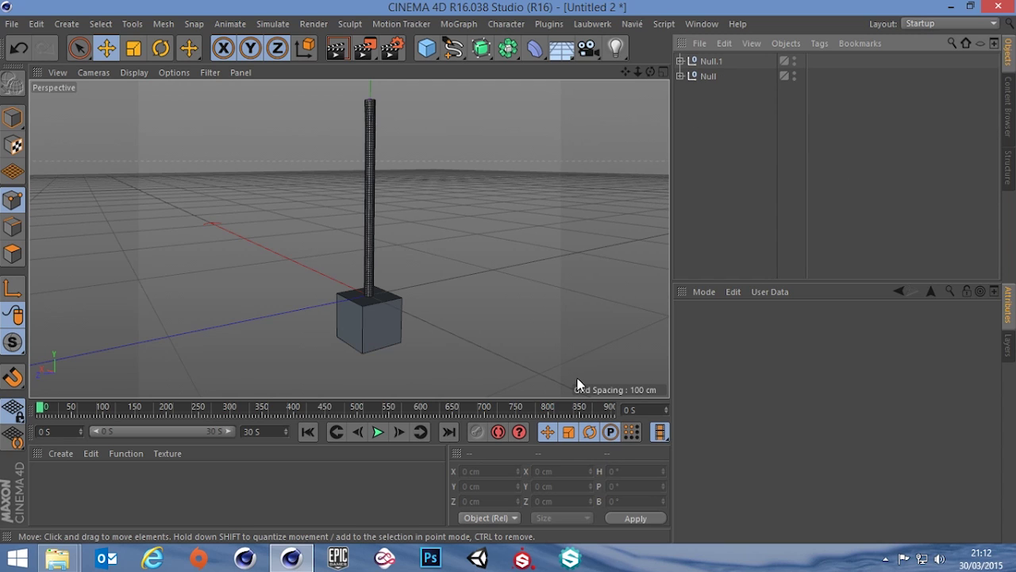